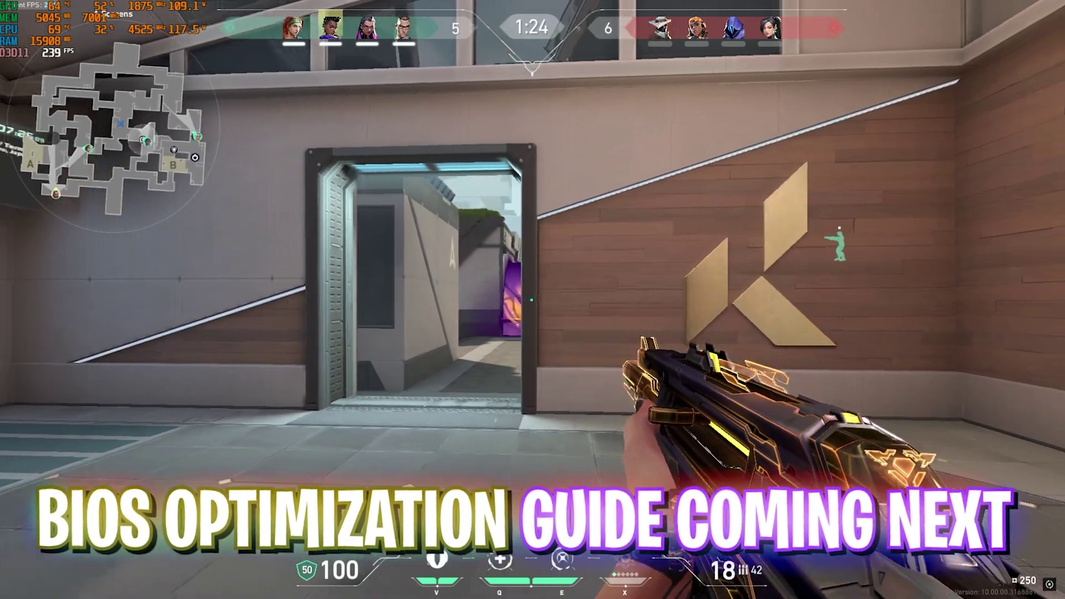
key("a")
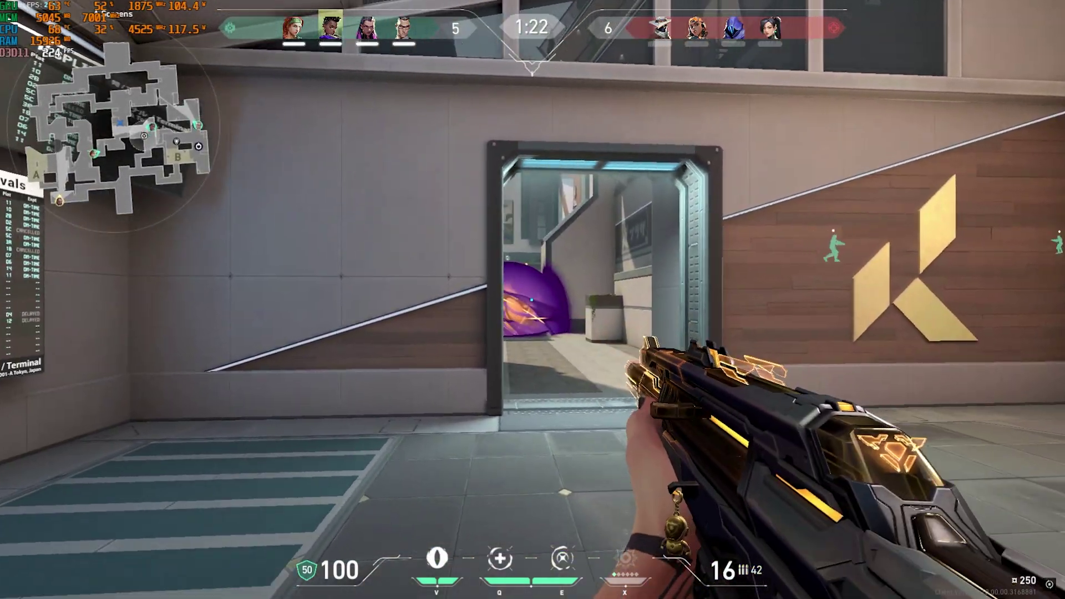
key("d")
left_click(532, 299)
left_click(533, 299)
left_click(533, 300)
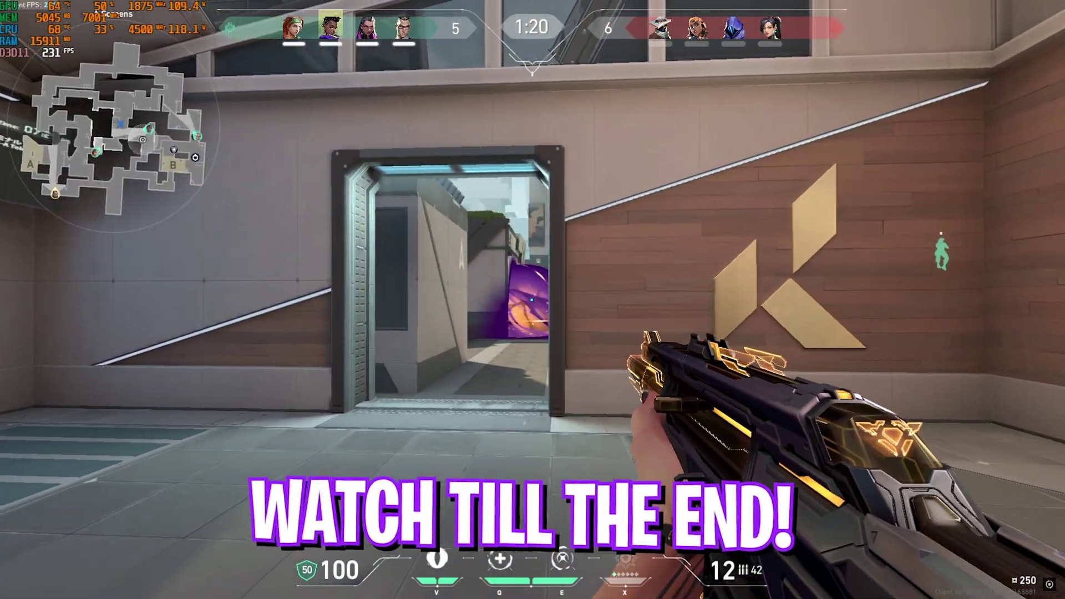
left_click(532, 299)
left_click(533, 299)
key("y")
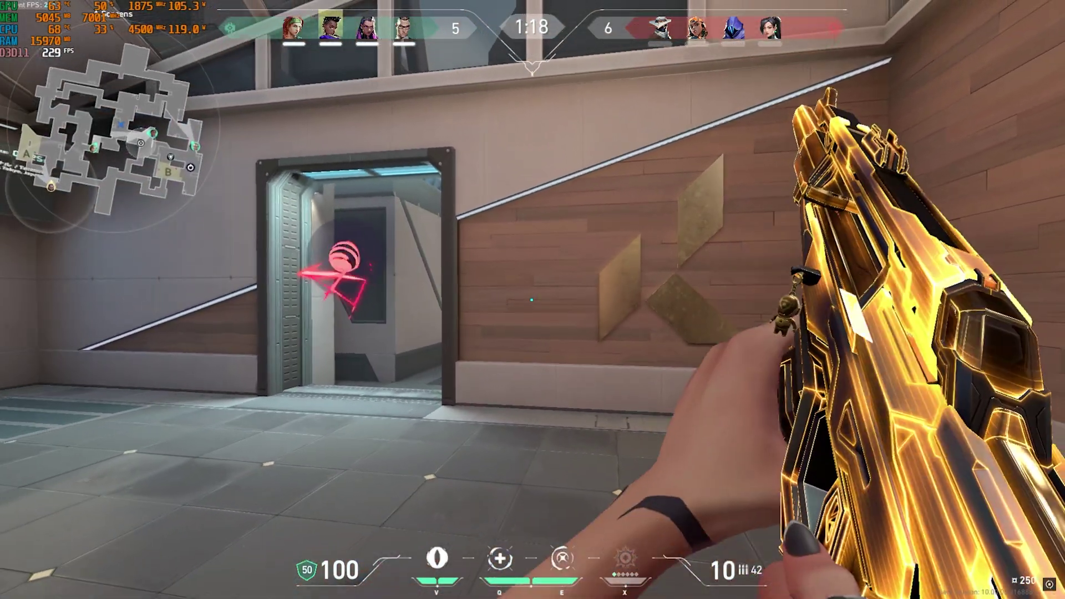
key("r")
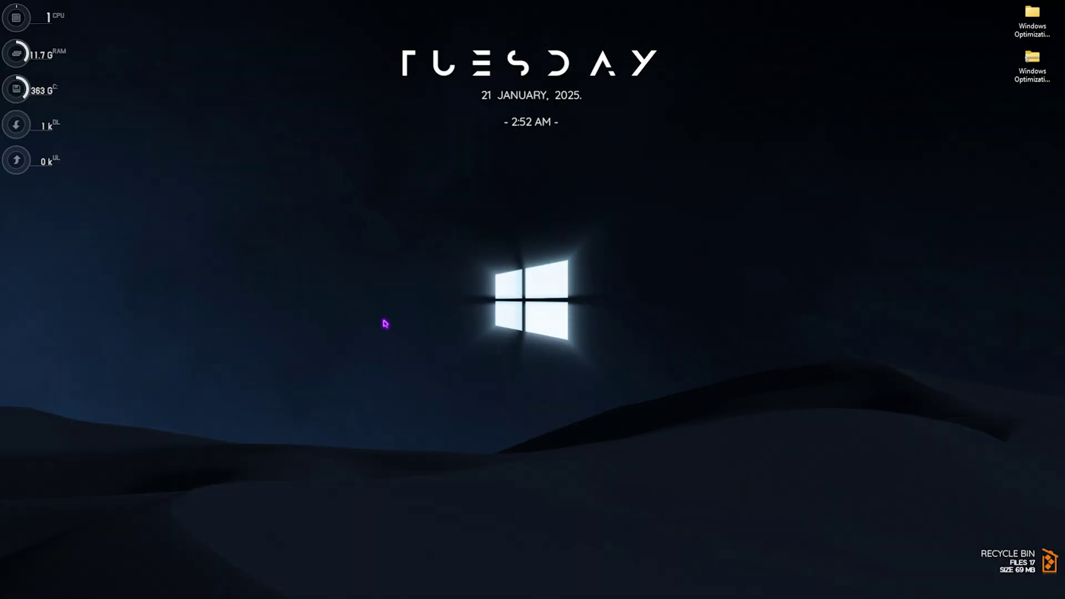
Open the advanced display settings in Windows Settings and set Display 1's refresh rate to 239.96 Hz.
key("super")
type("settings")
key("Return")
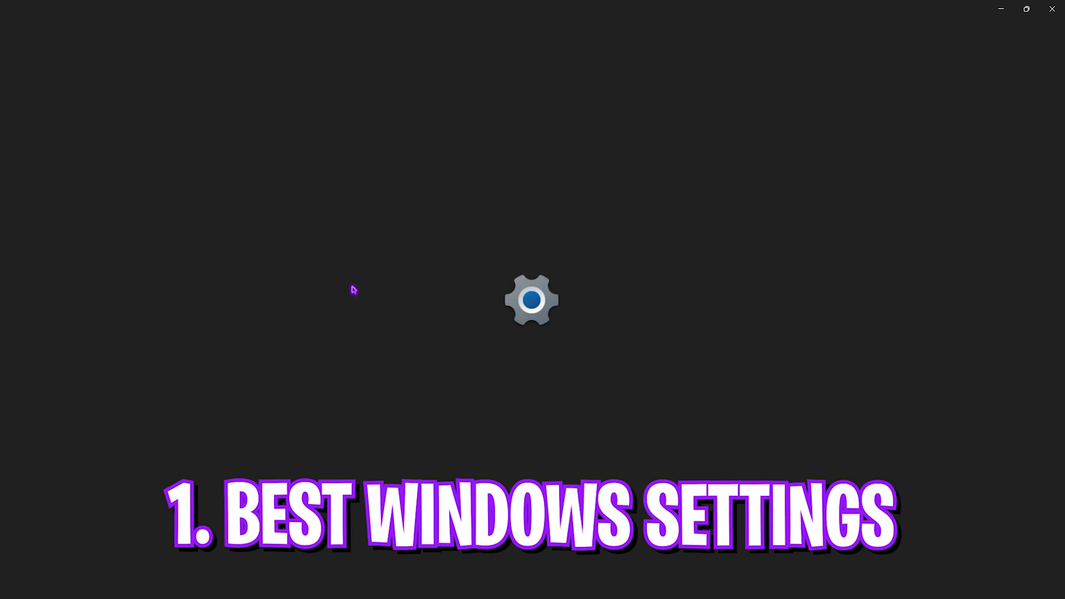
left_click(84, 145)
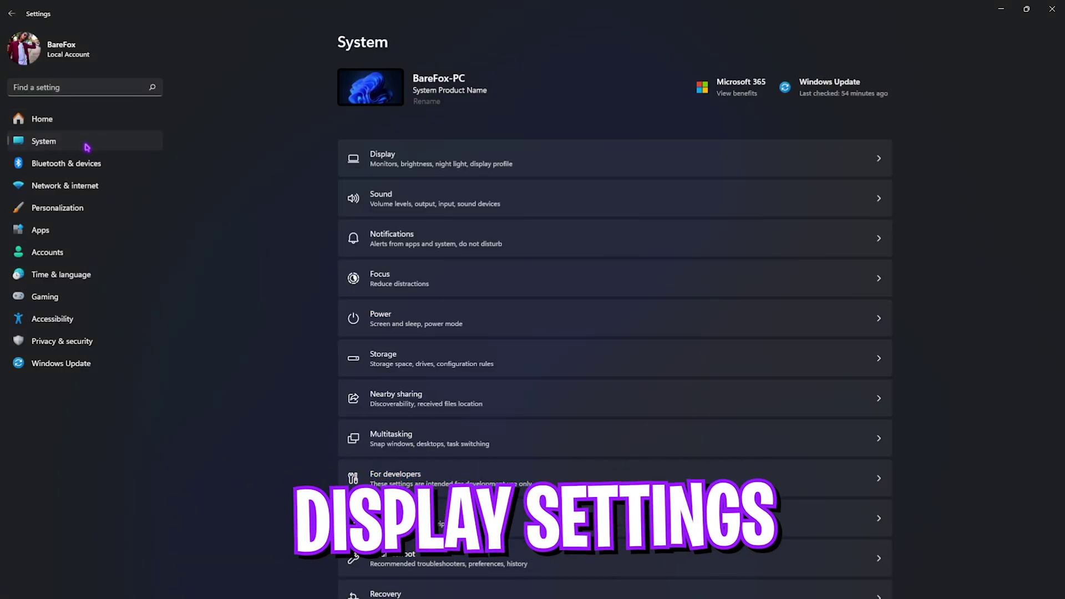
left_click(376, 155)
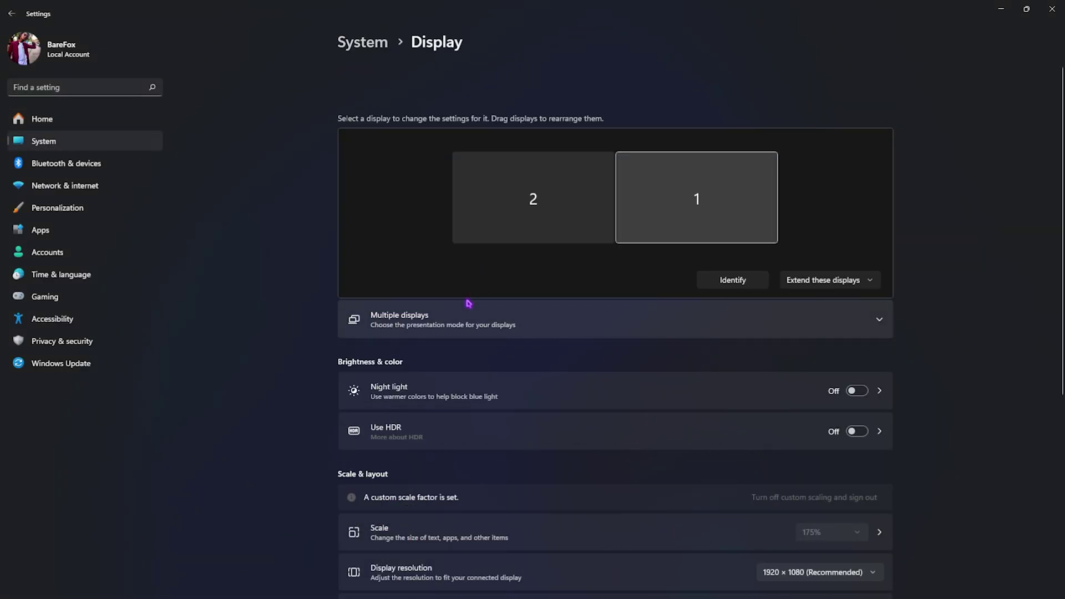
scroll(469, 303, "down", 5)
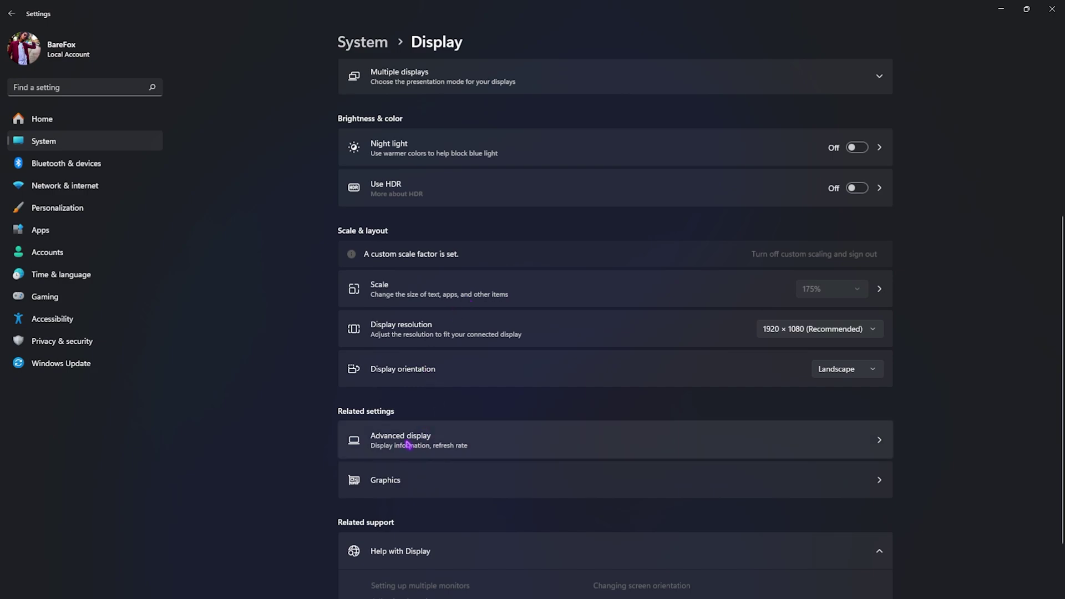
left_click(408, 442)
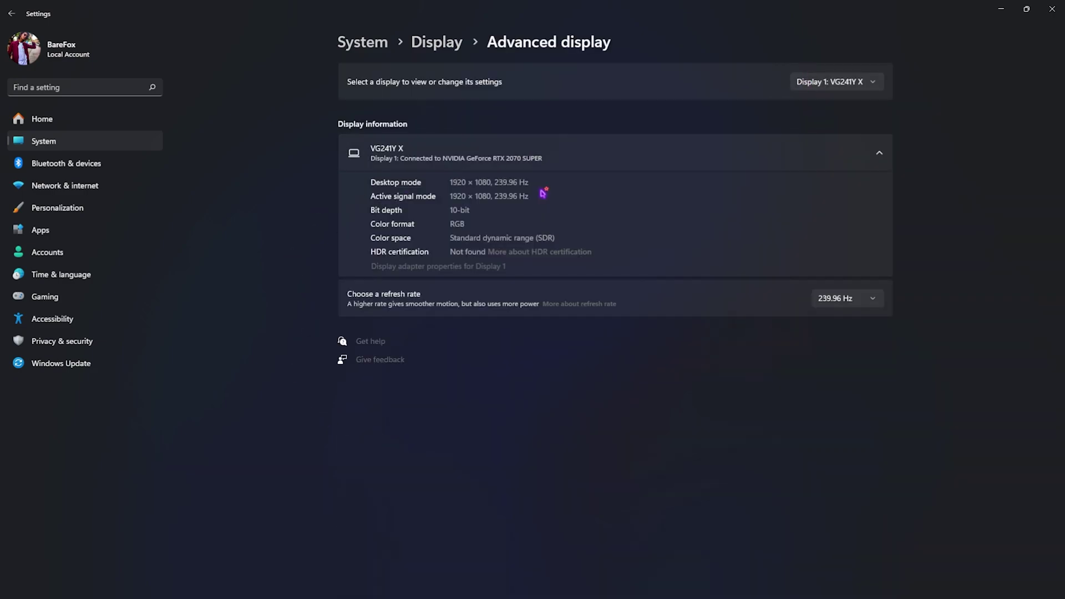
left_click(822, 298)
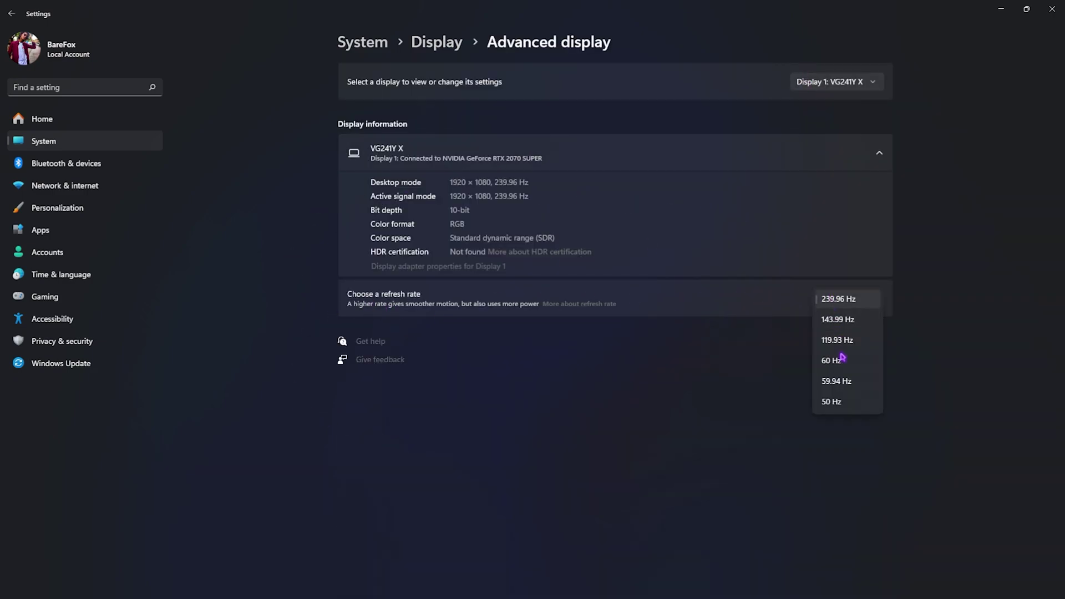
left_click(842, 301)
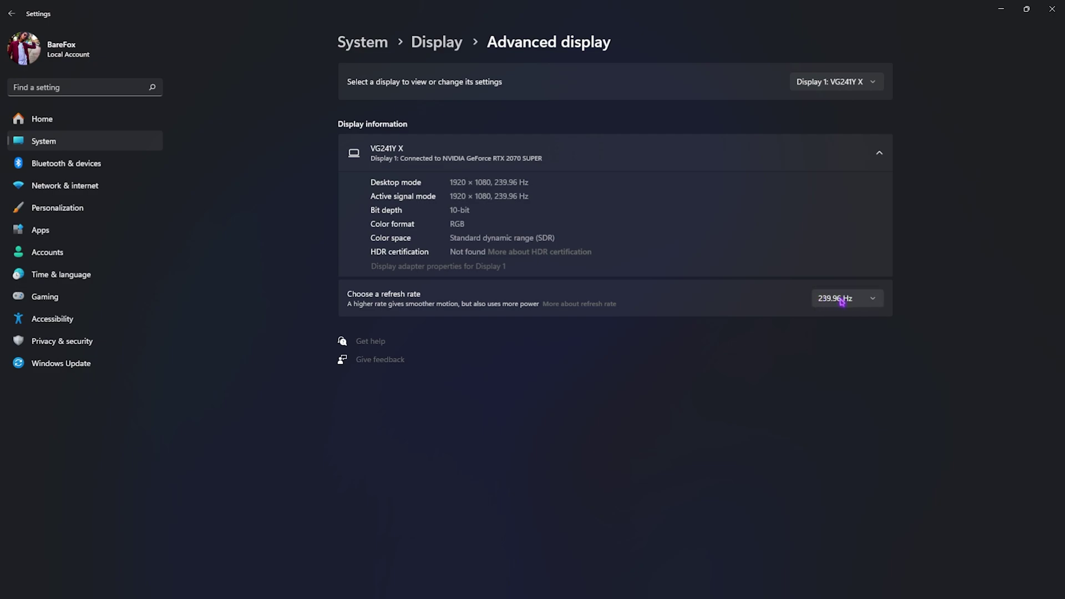
Switch the advanced display settings to Display 2 and set its refresh rate to 74.97 Hz.
left_click(843, 83)
left_click(832, 104)
left_click(846, 290)
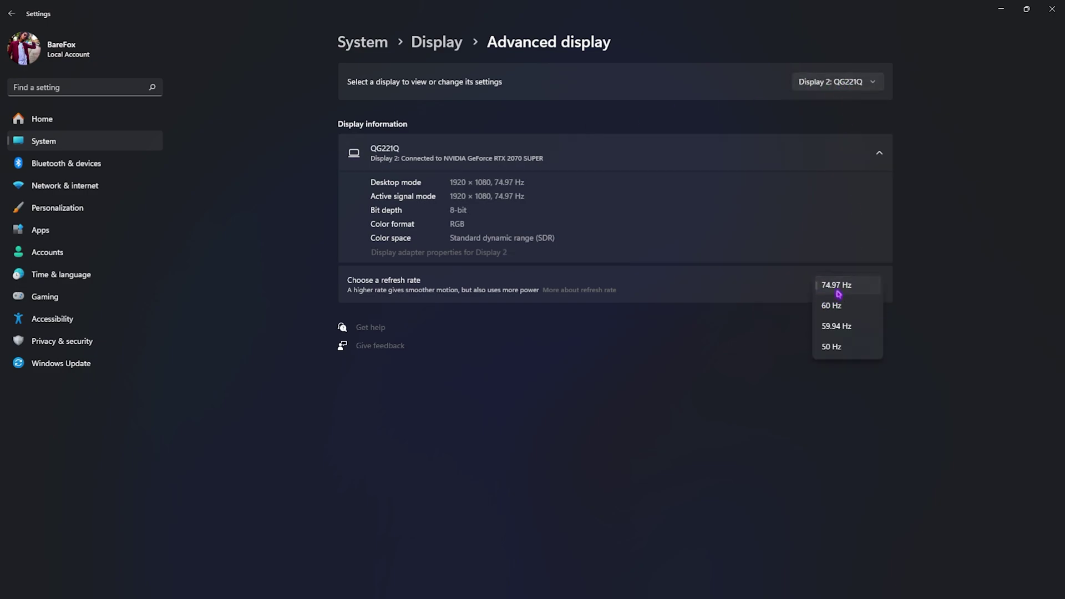
left_click(843, 290)
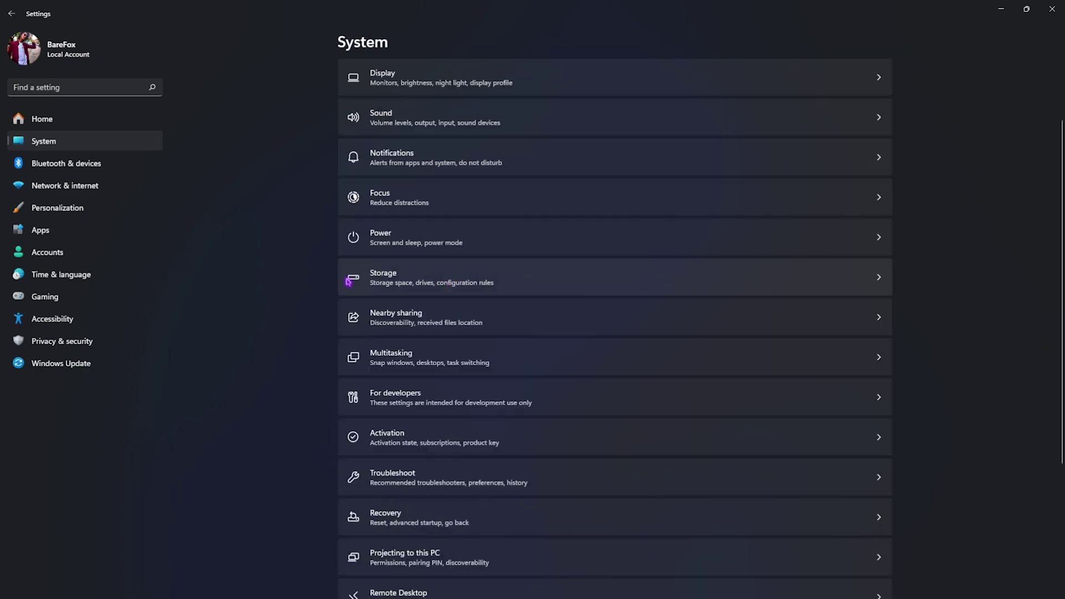
Set Storage Sense to run every day and start a Storage Sense cleanup immediately.
left_click(392, 282)
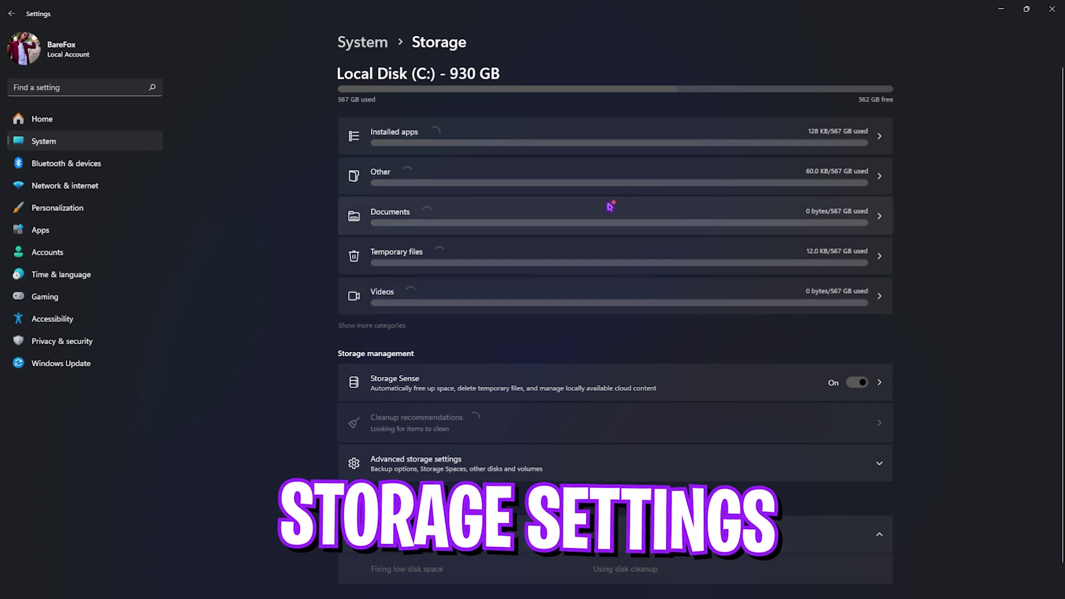
scroll(610, 211, "down", 1)
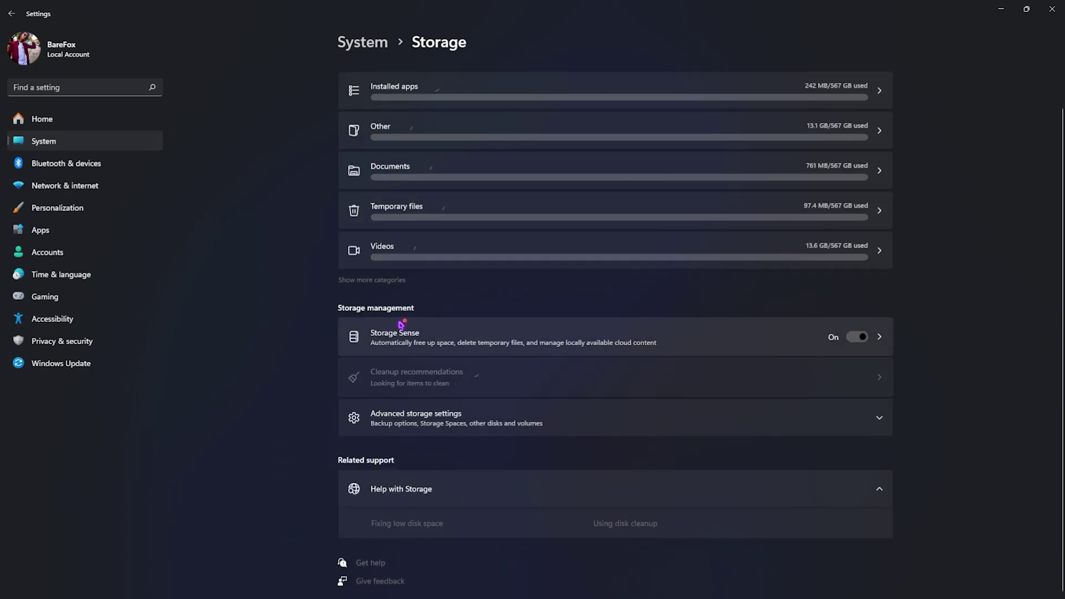
left_click(882, 338)
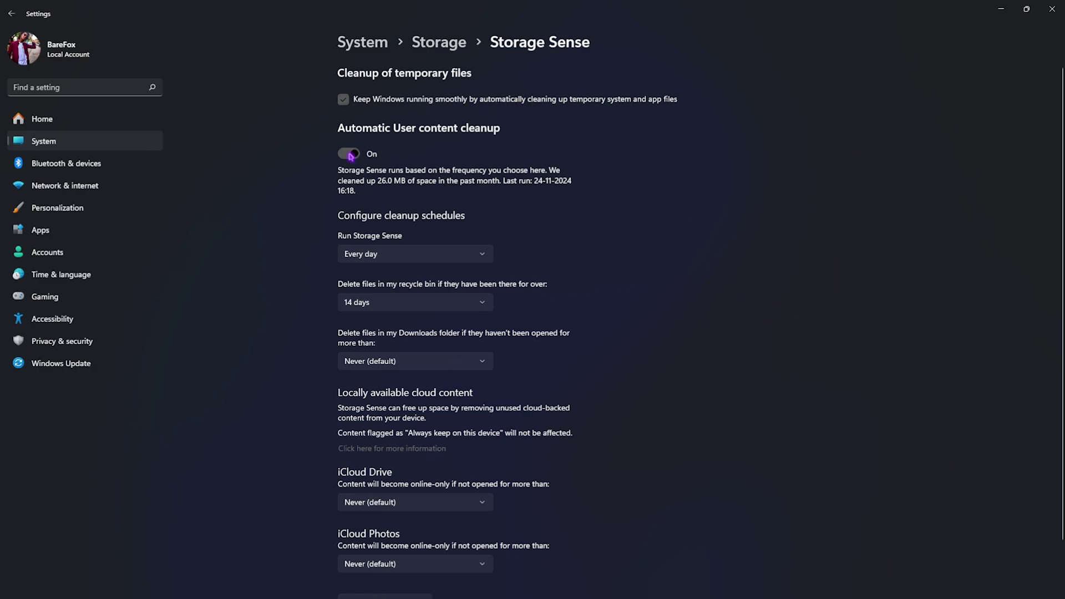
left_click(402, 256)
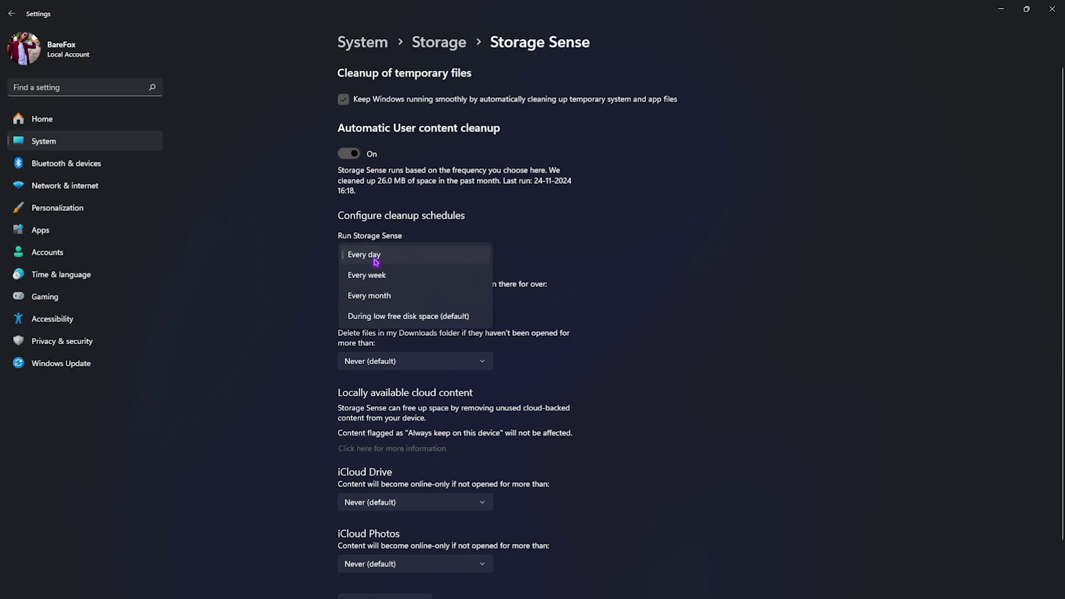
left_click(379, 261)
scroll(476, 299, "down", 1)
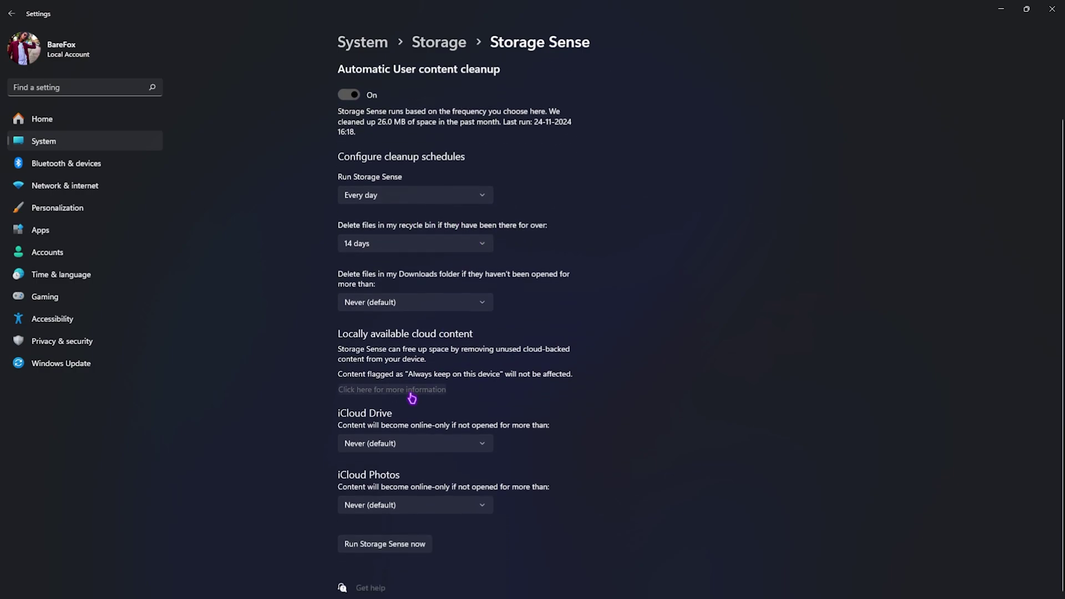
left_click(354, 546)
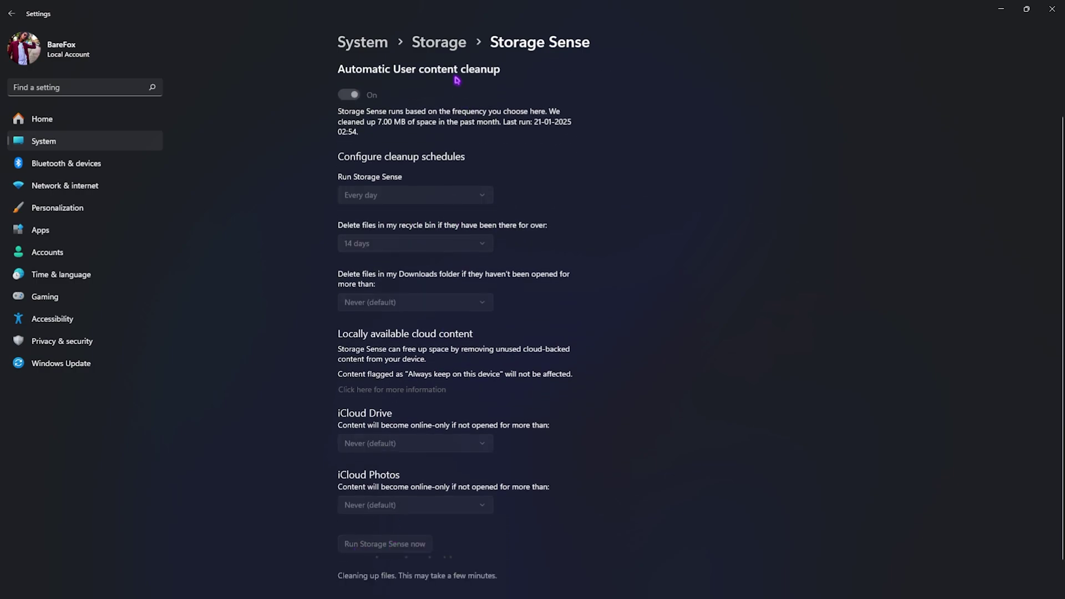
left_click(444, 46)
Change the desktop background type from a picture to a solid color in the personalization settings.
left_click(86, 208)
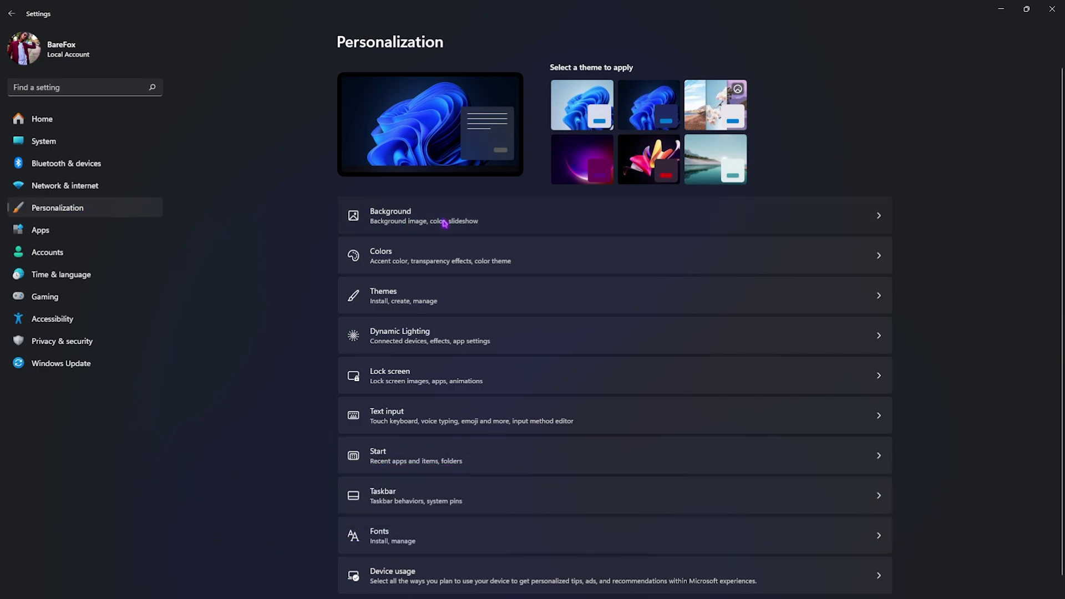
left_click(406, 216)
left_click(845, 193)
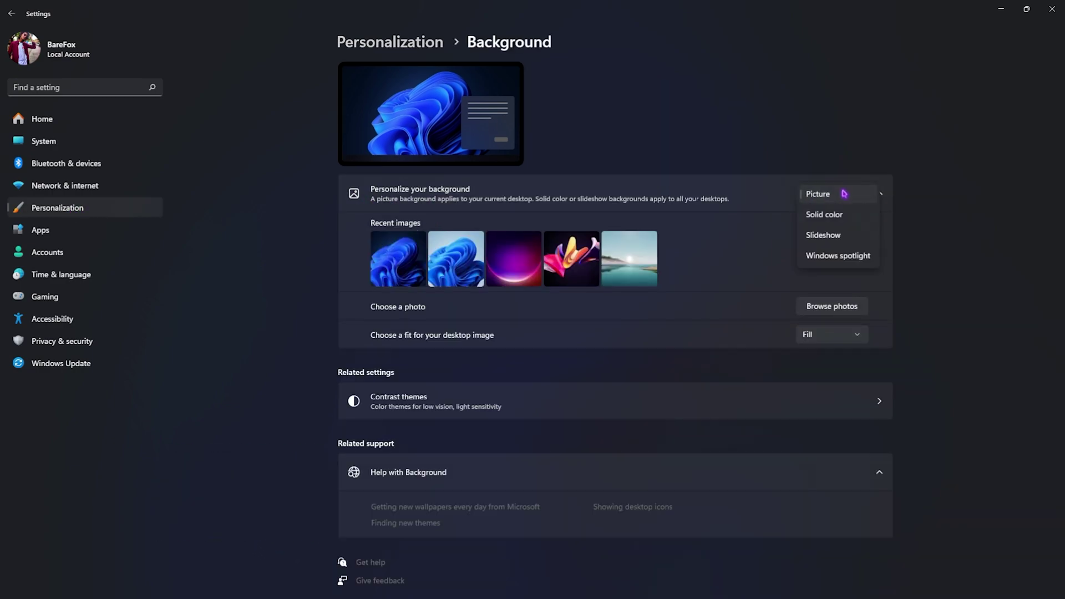
left_click(823, 220)
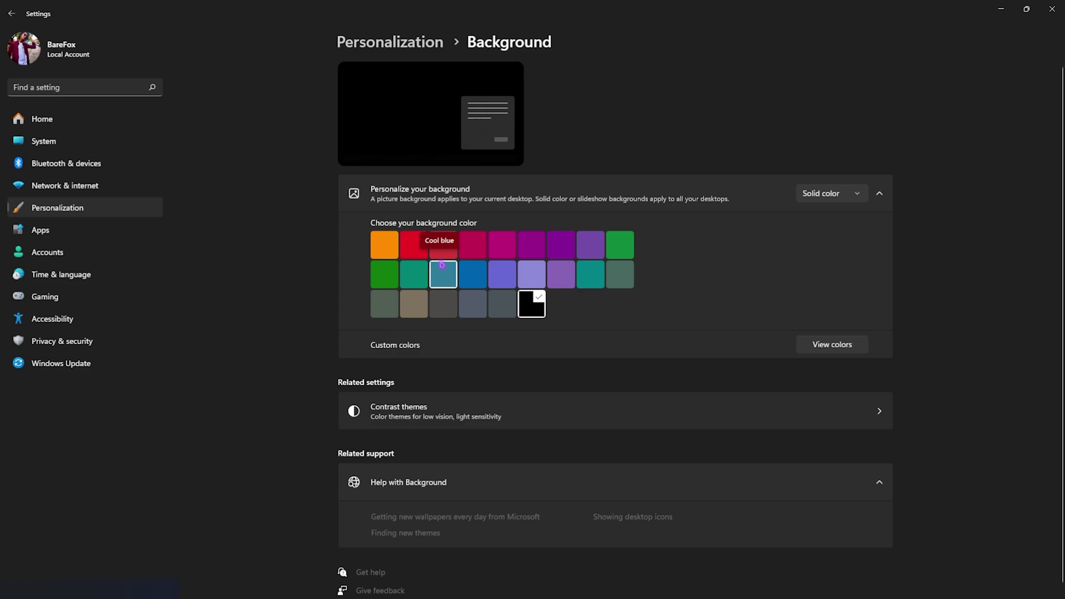
left_click(417, 44)
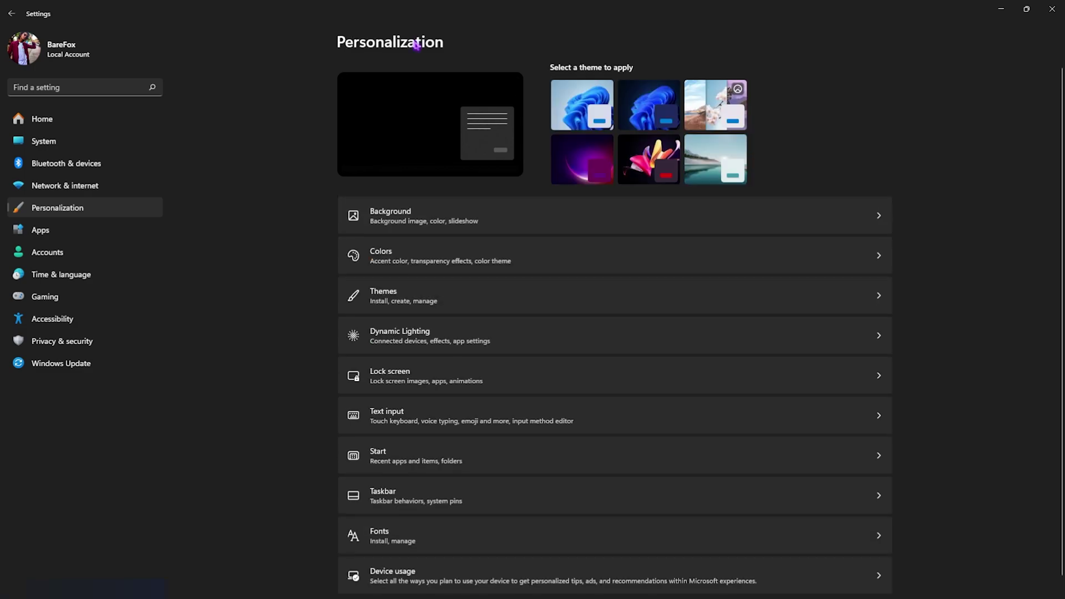
Turn off transparency effects and the accent color on title bars and window borders in the color settings.
left_click(397, 254)
left_click(880, 241)
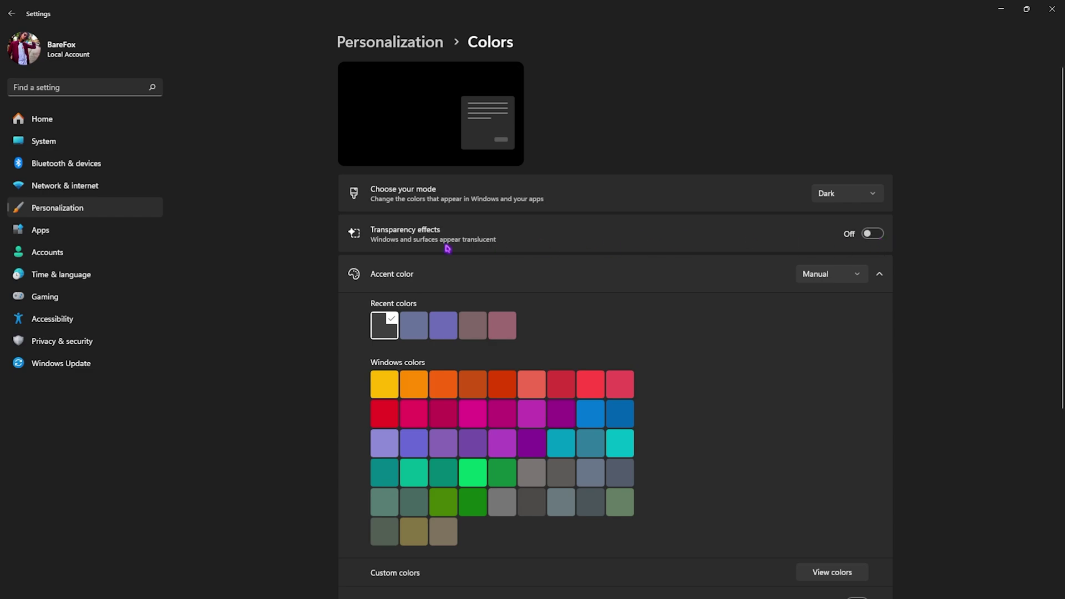
scroll(615, 248, "down", 5)
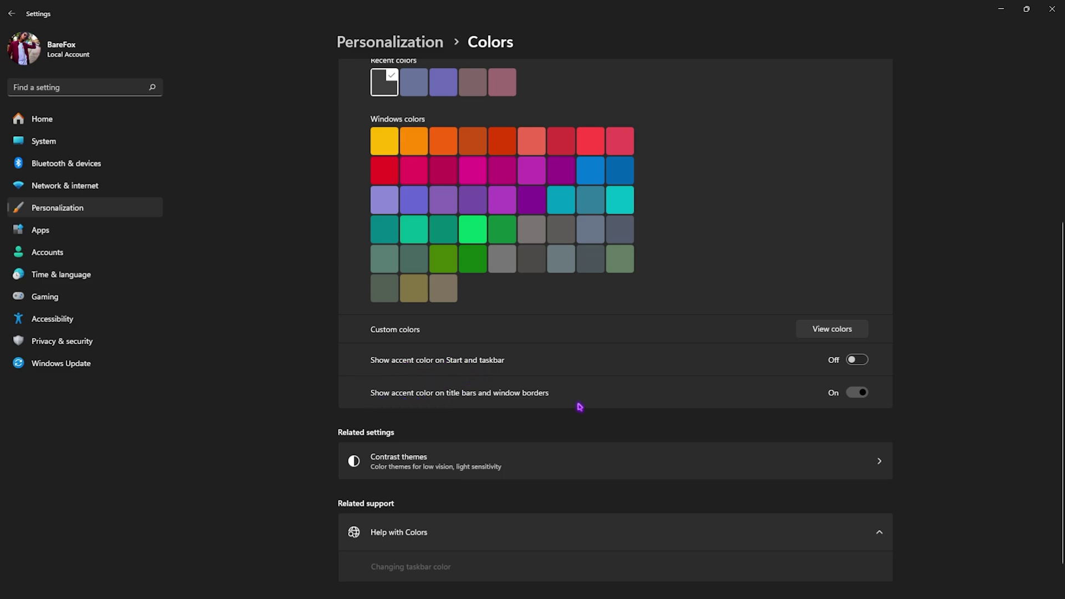
left_click(859, 393)
scroll(864, 402, "down", 2)
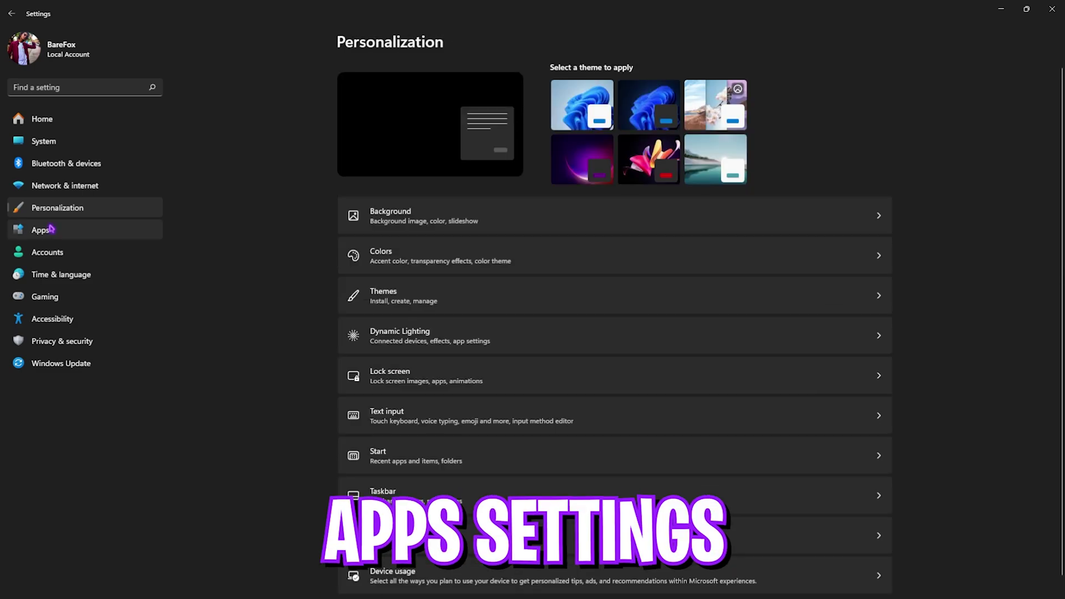
Uninstall Mini V3 3.7.1 from the installed apps list.
left_click(62, 231)
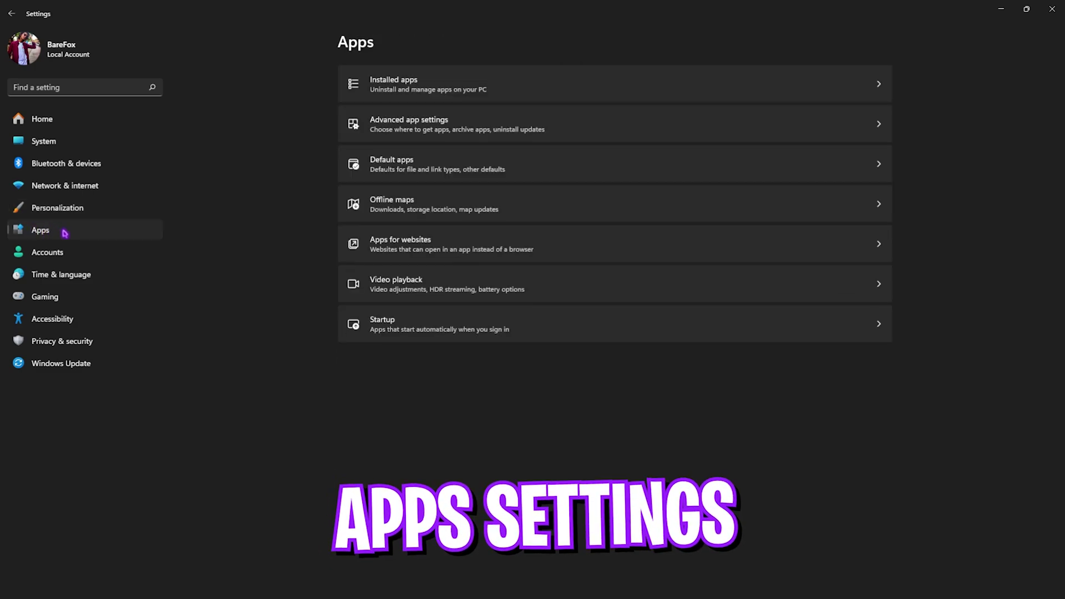
left_click(394, 87)
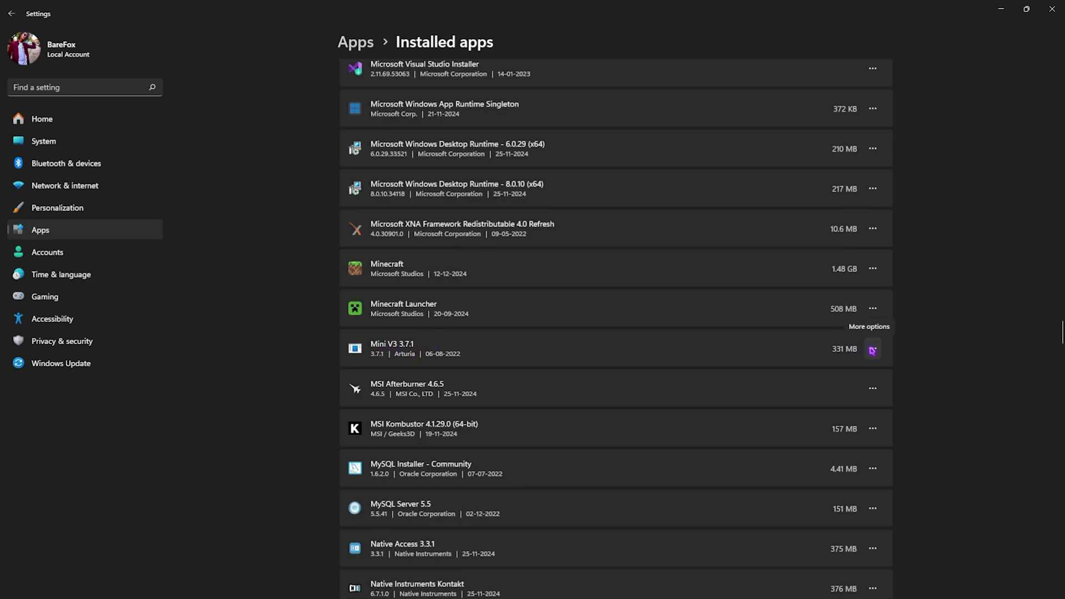
left_click(872, 350)
left_click(784, 392)
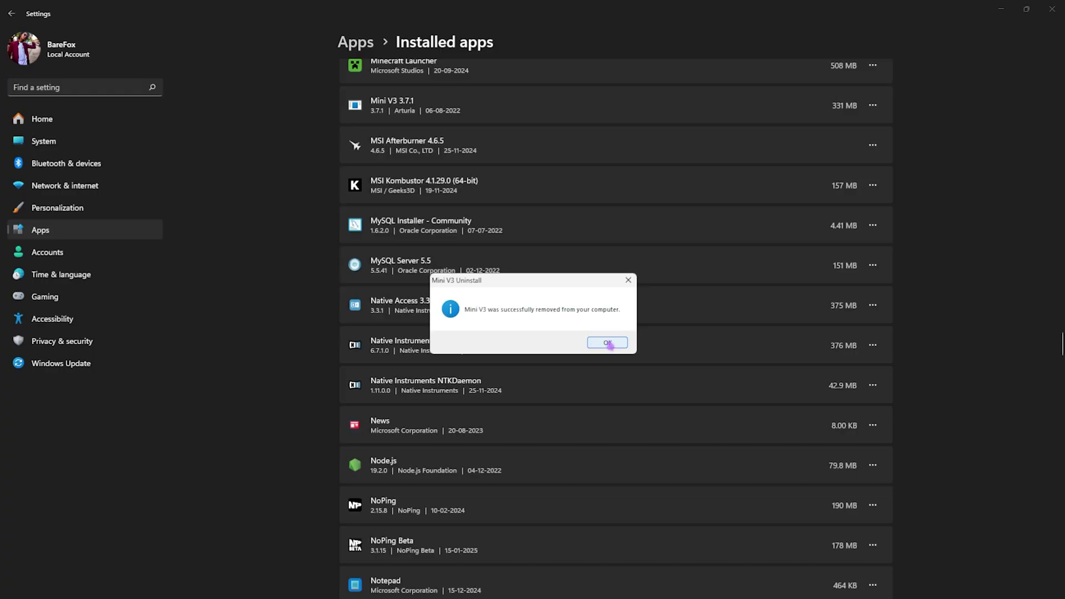
left_click(678, 343)
Check the controller option for Game Bar and the Game Mode setting in the gaming settings.
left_click(85, 303)
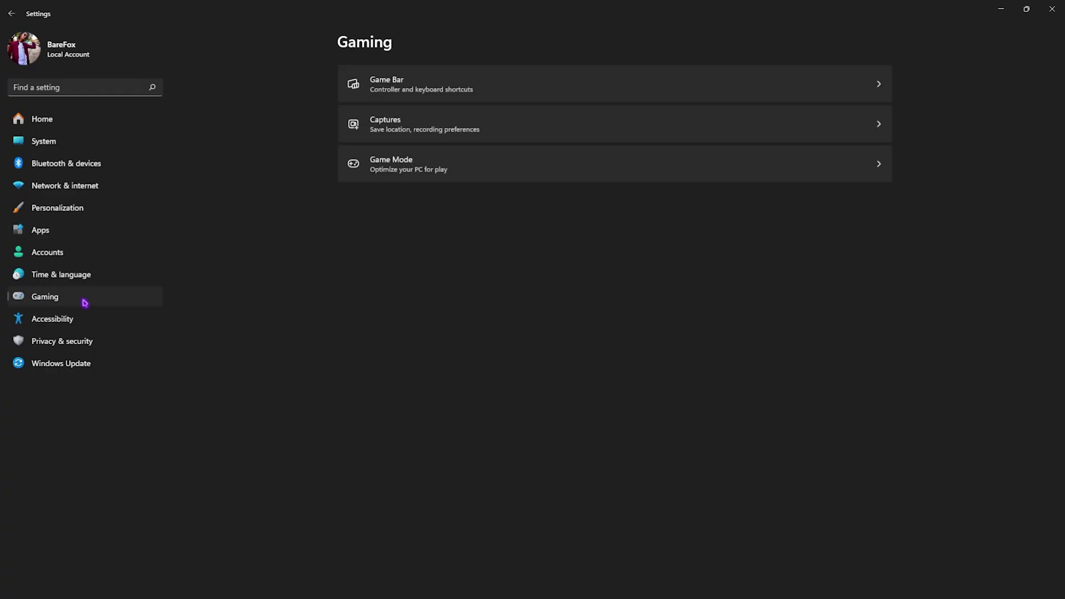
left_click(422, 87)
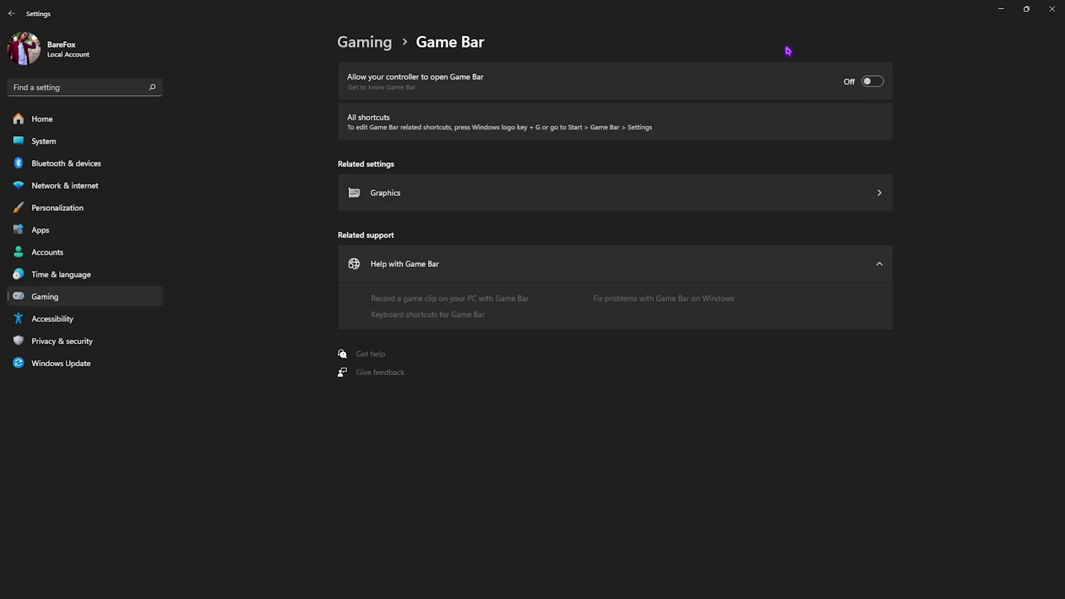
left_click(364, 42)
left_click(404, 162)
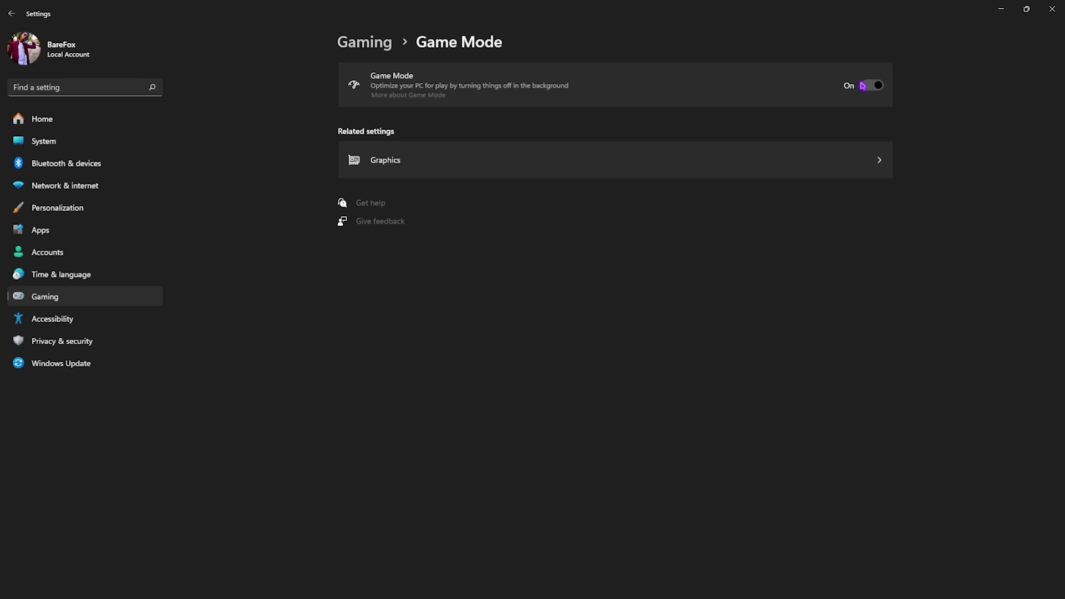
Review the default graphics settings for GPU scheduling, variable refresh rate and windowed-game optimizations.
left_click(418, 166)
left_click(361, 100)
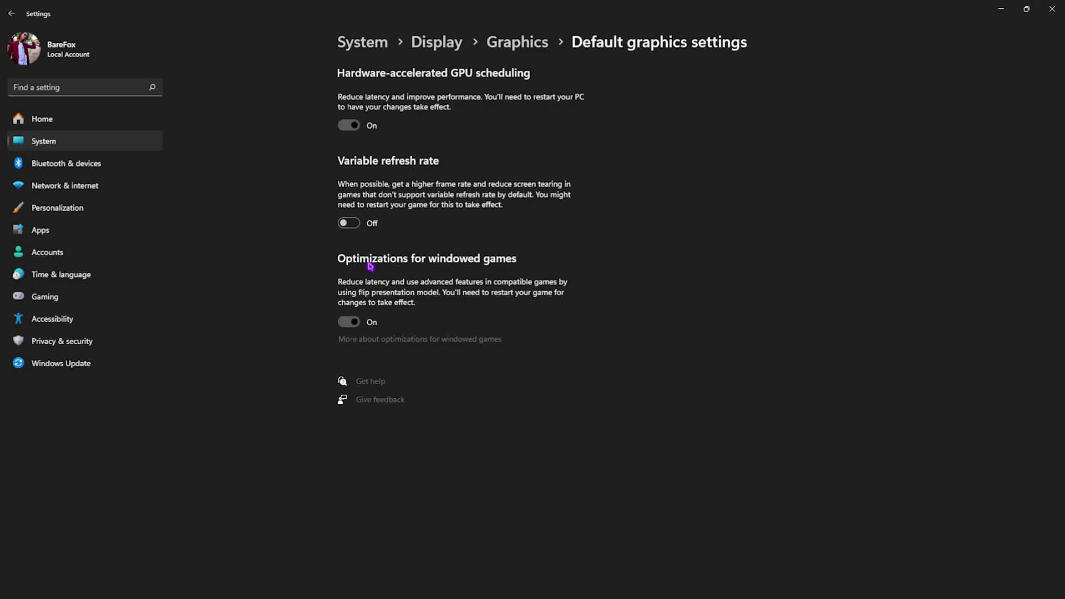
left_click(527, 49)
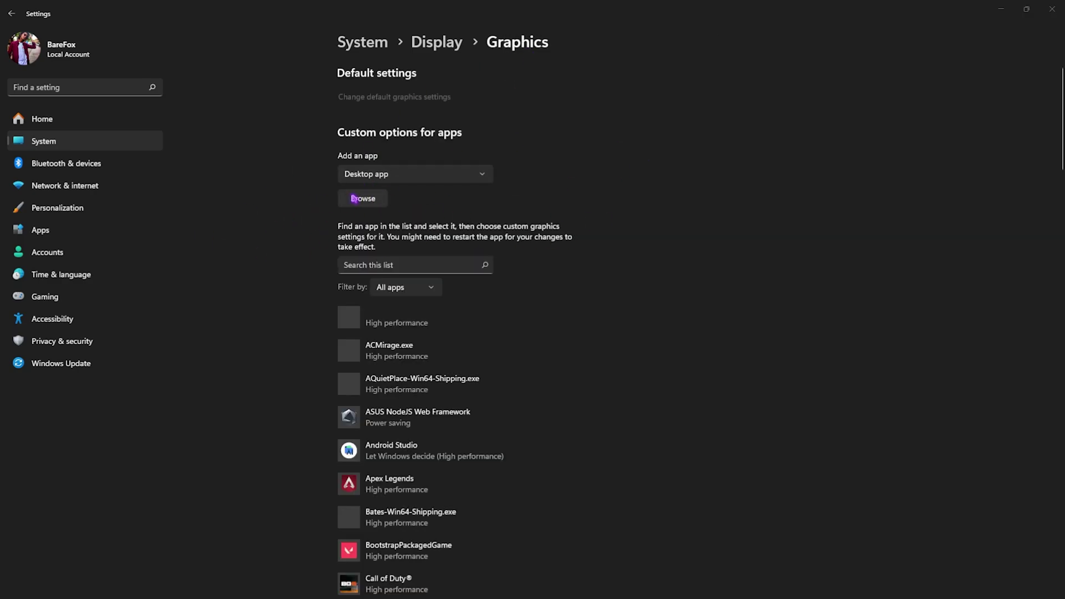
Set the custom graphics preference for Call of Duty to High performance and save it.
left_click(355, 198)
key("Escape")
scroll(444, 233, "down", 6)
scroll(448, 432, "down", 3)
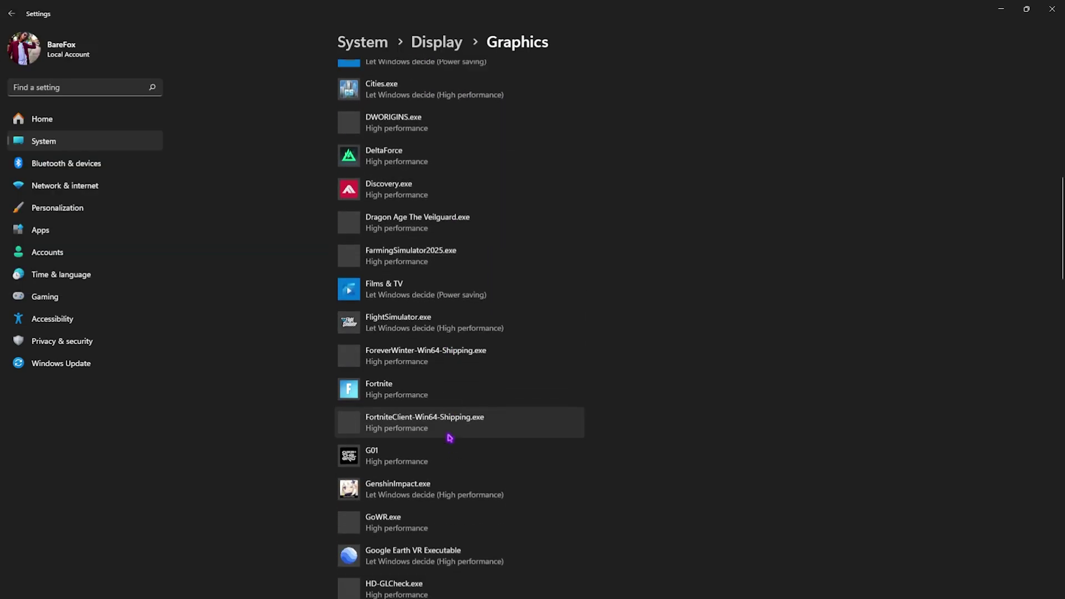
scroll(447, 437, "up", 5)
left_click(433, 266)
left_click(495, 317)
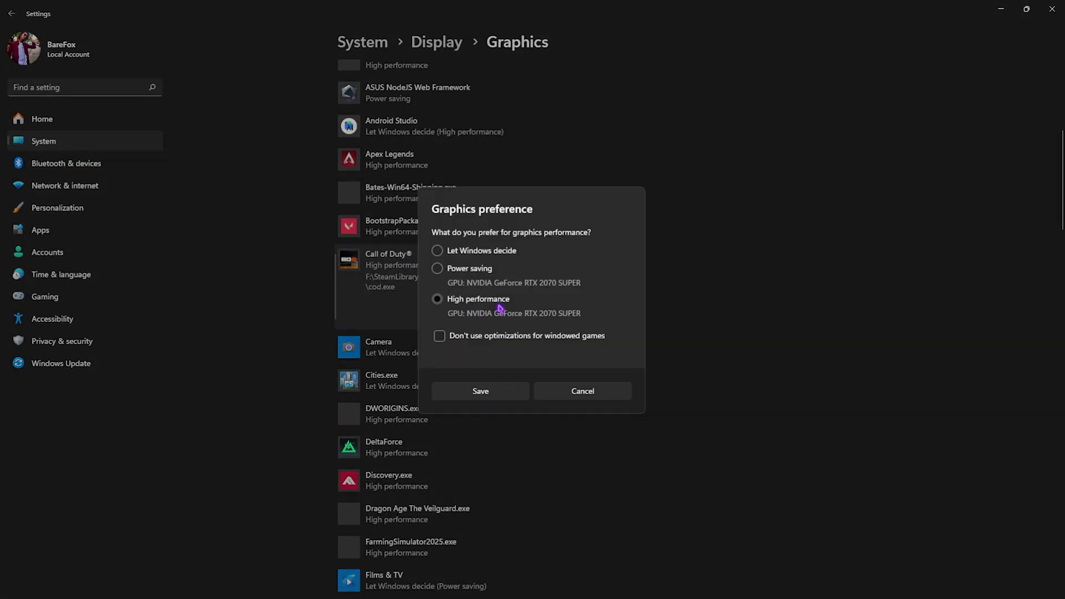
left_click(480, 410)
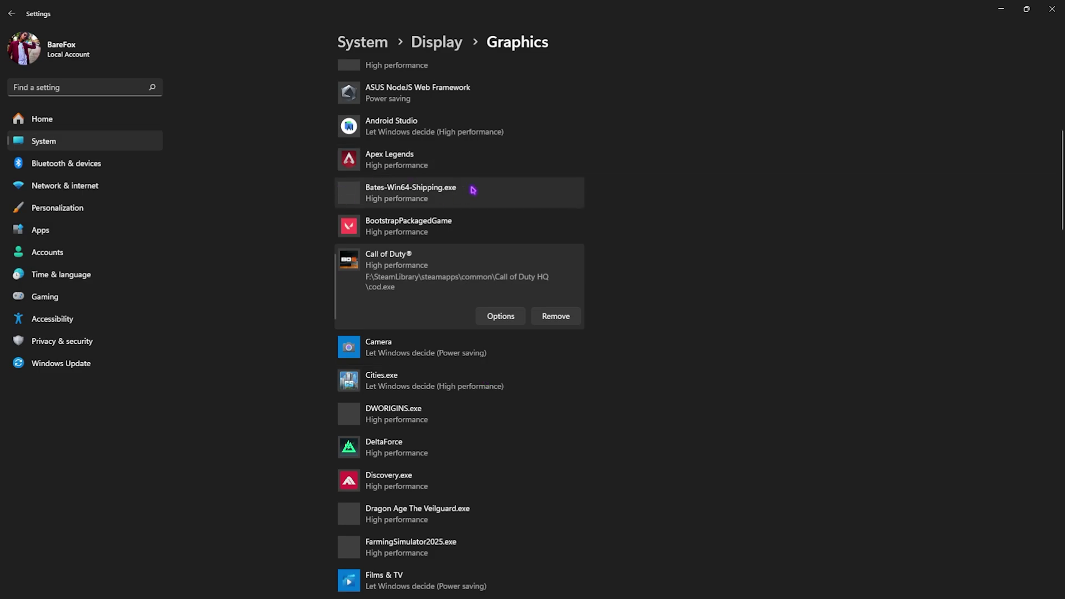
Turn off app launch tracking and language list access for websites in the general privacy settings, and close Settings.
left_click(28, 345)
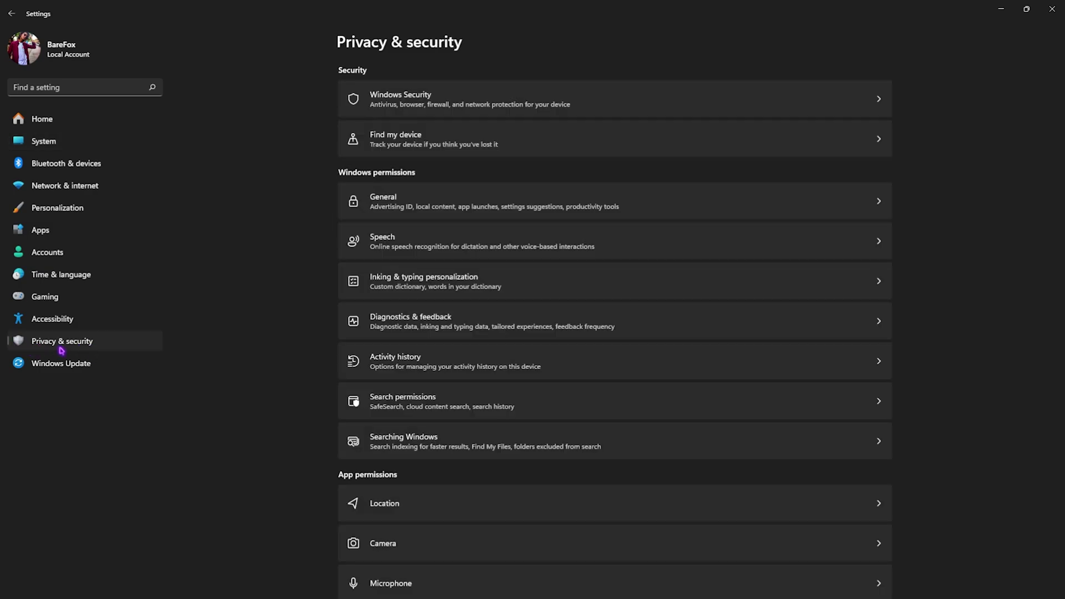
left_click(409, 203)
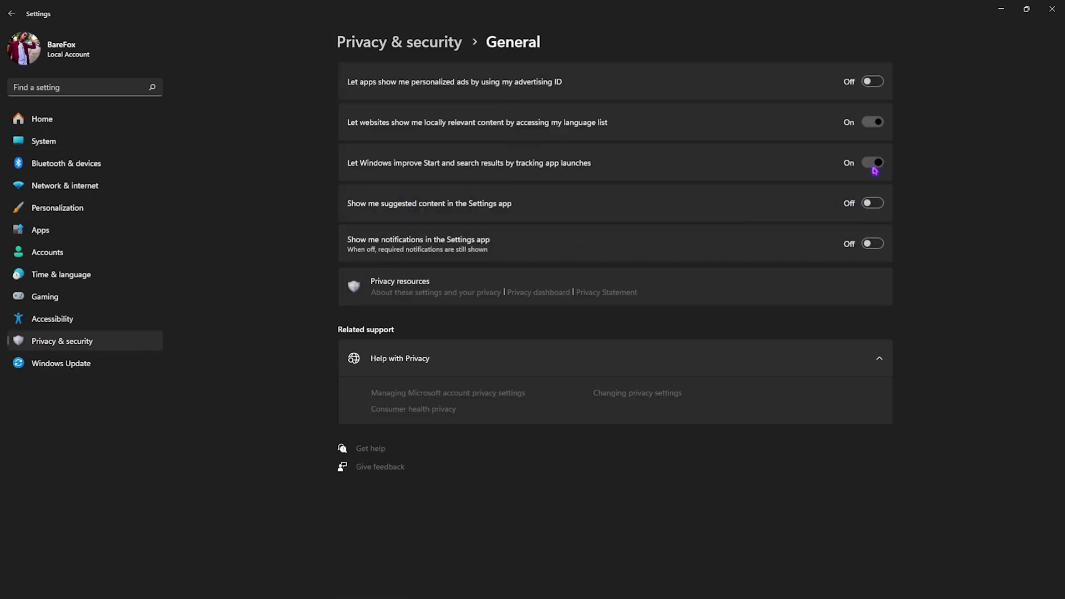
left_click(871, 163)
left_click(875, 125)
key("alt+Left")
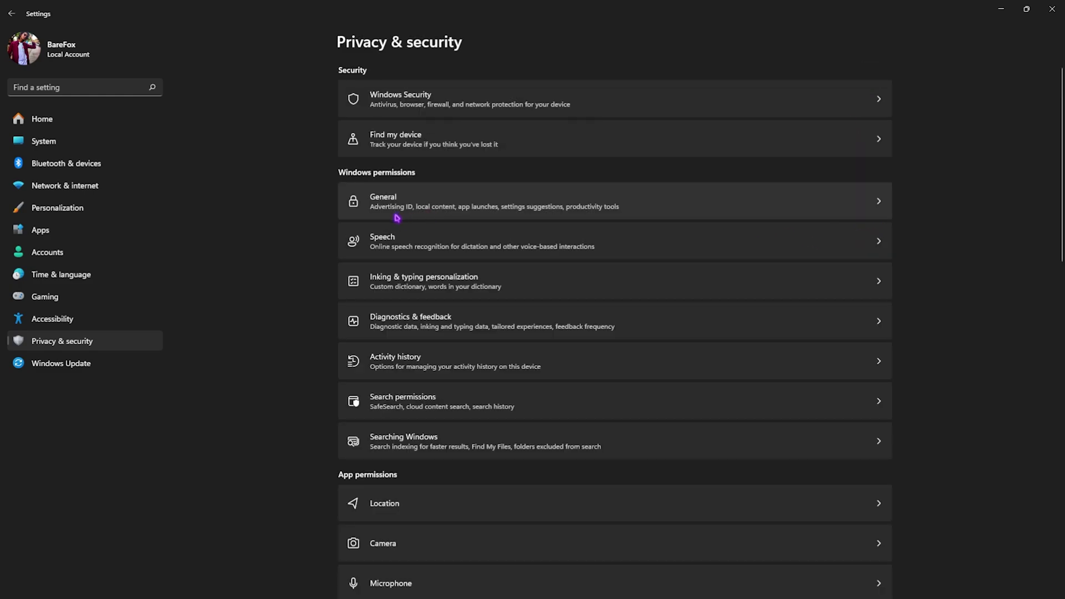
left_click(1052, 9)
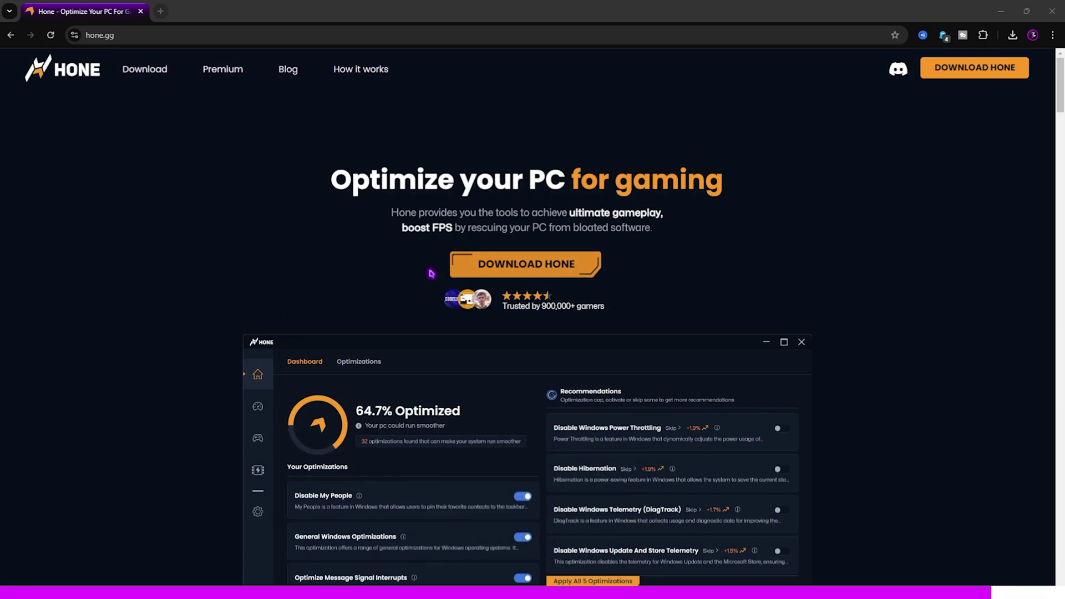
scroll(454, 250, "down", 3)
scroll(465, 280, "up", 3)
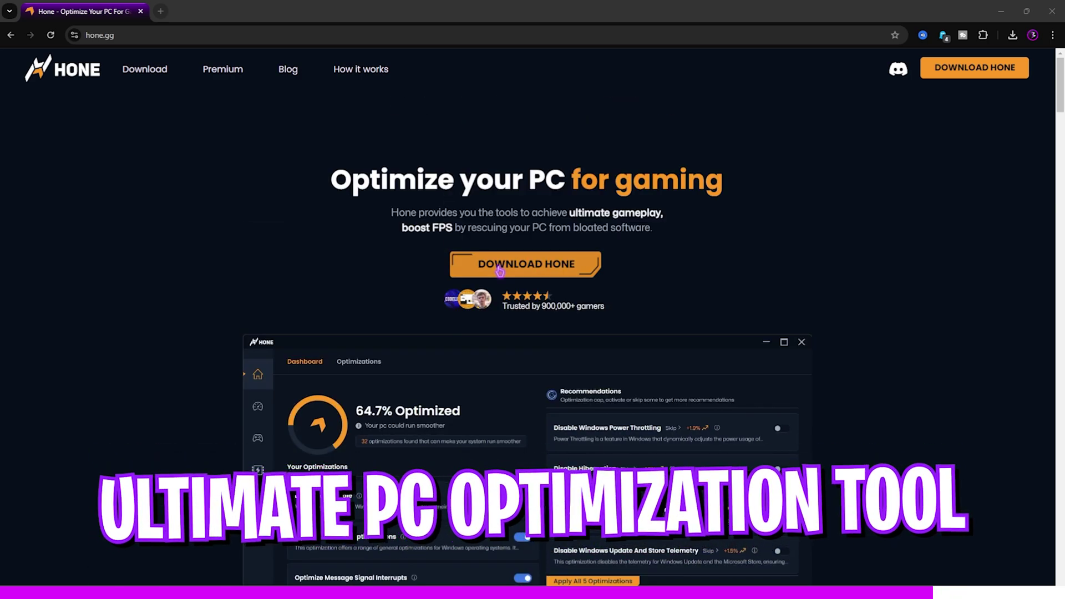
scroll(470, 363, "down", 3)
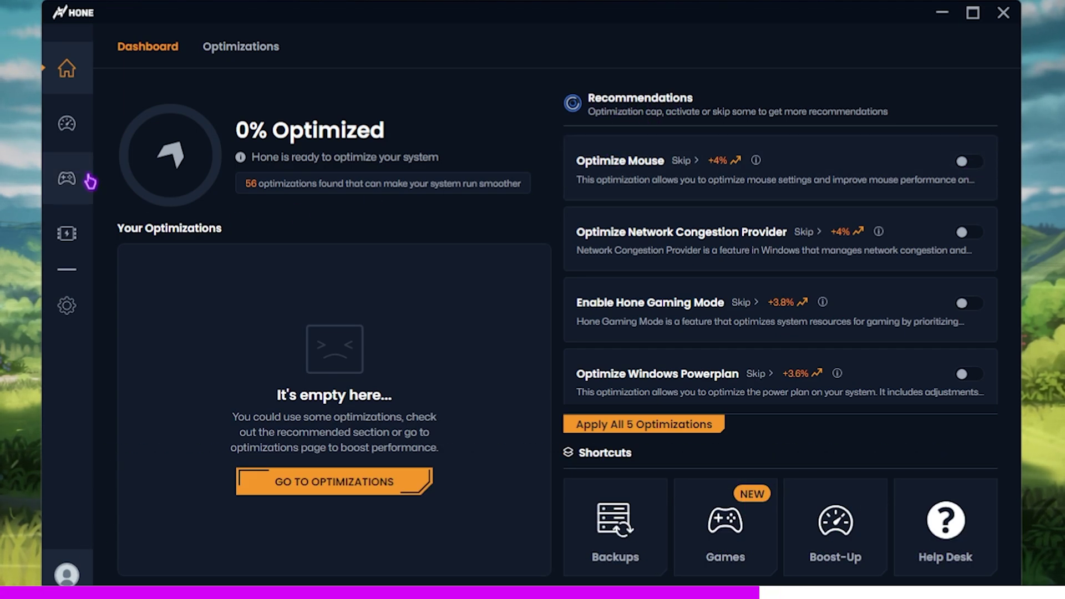
Switch to Hone and enable its Timer Resolution, General Windows, Powerplan and Disable Windows Power Throttling optimizations.
left_click(343, 490)
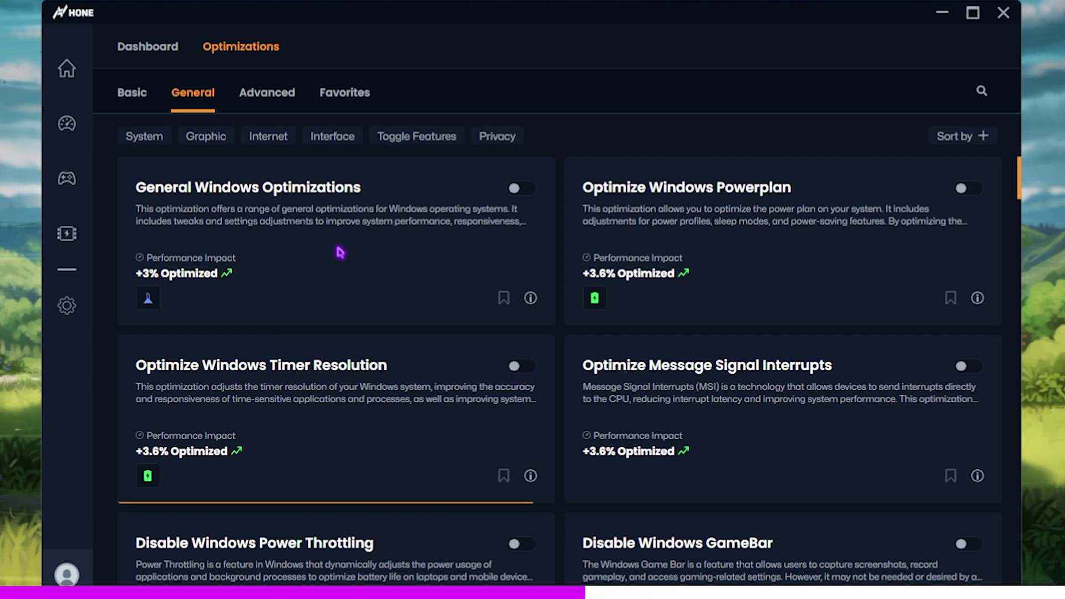
left_click(522, 366)
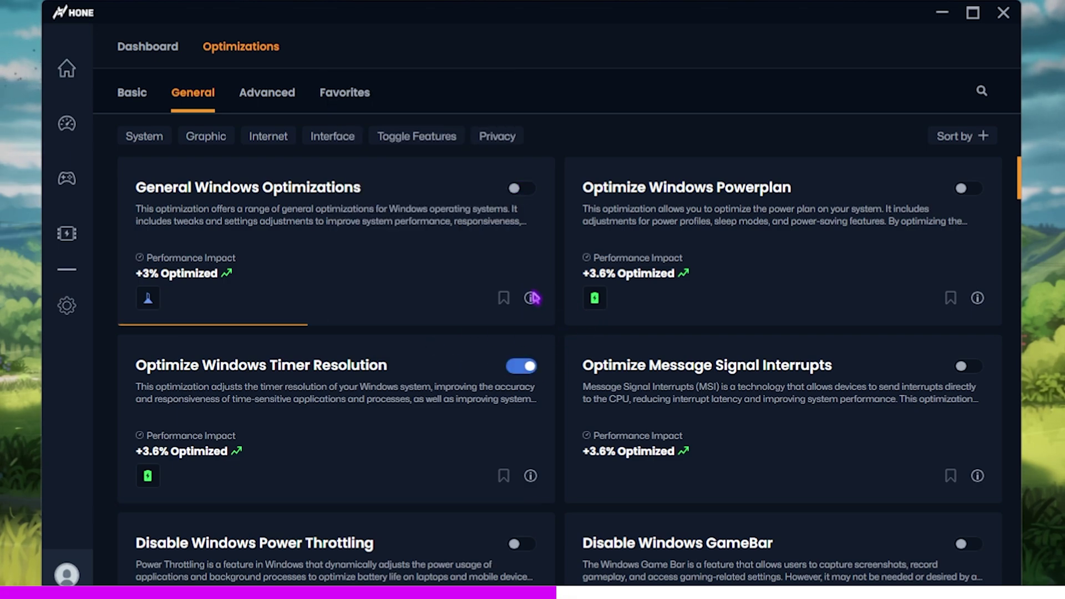
left_click(516, 195)
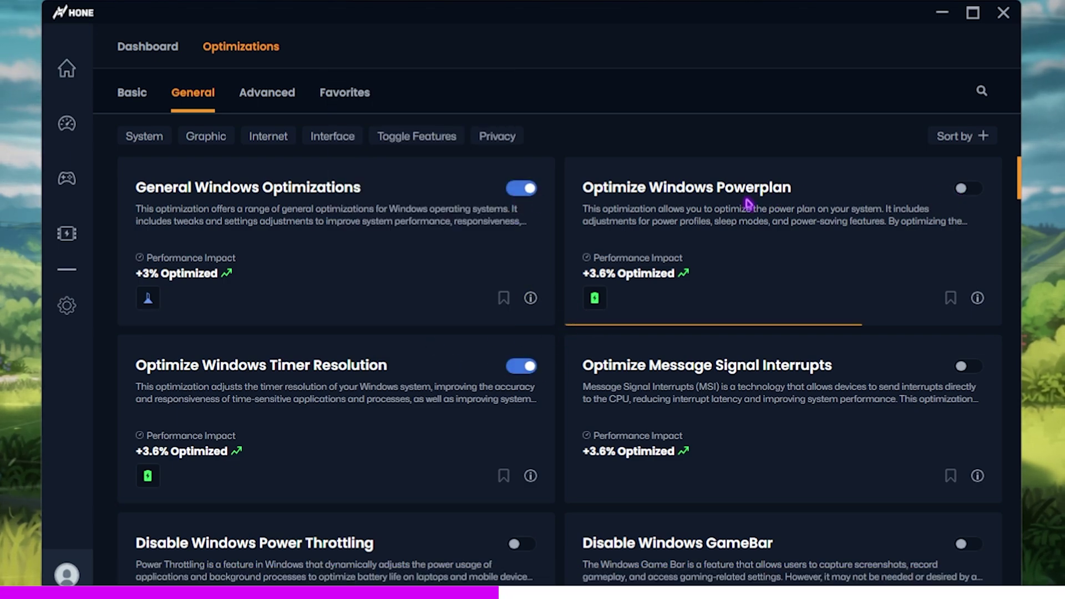
scroll(610, 260, "down", 4)
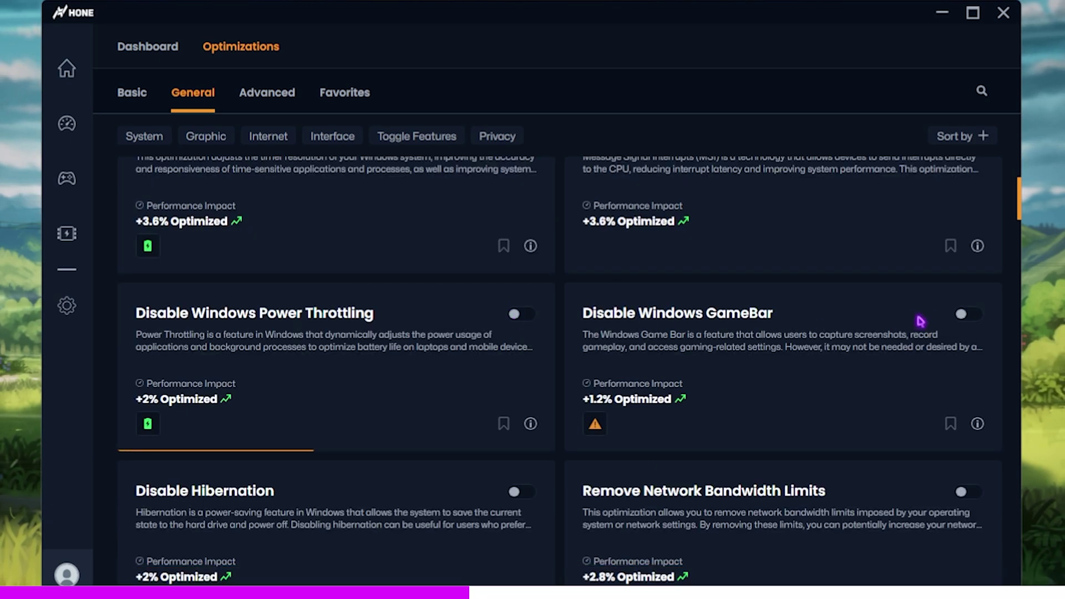
left_click(519, 314)
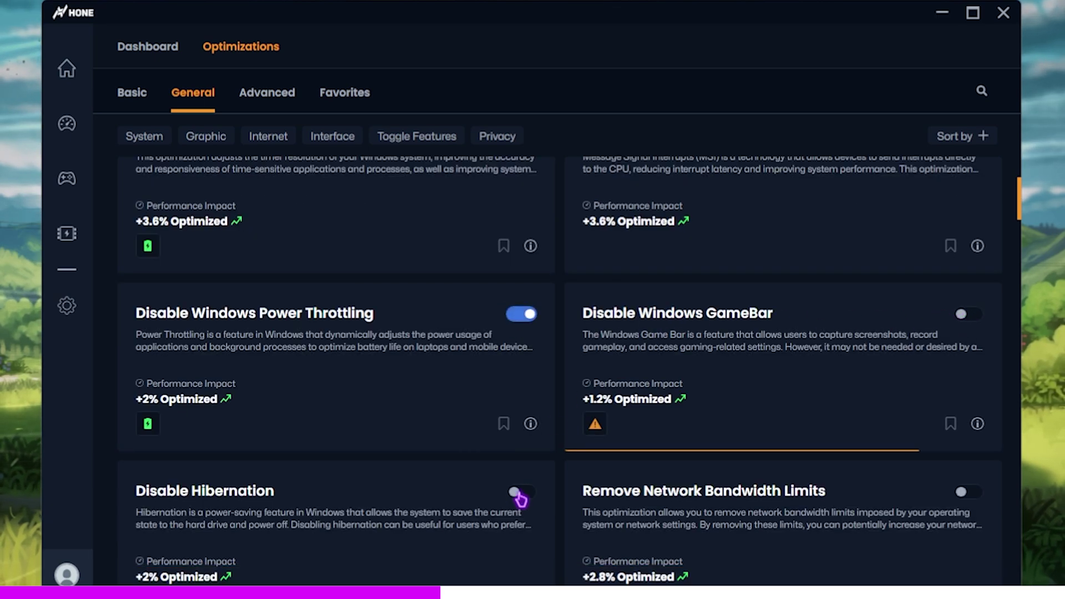
Enable Optimize Mouse, Optimize I/O Operations and Disable Power Saving Features in Hone's general optimizations.
scroll(290, 317, "down", 7)
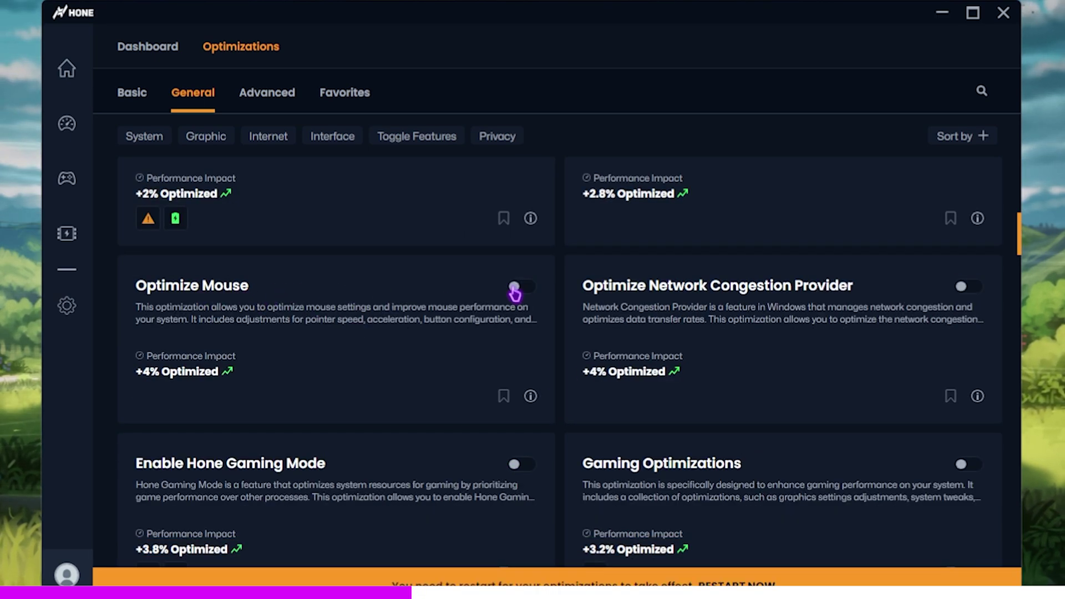
left_click(514, 289)
scroll(514, 292, "down", 5)
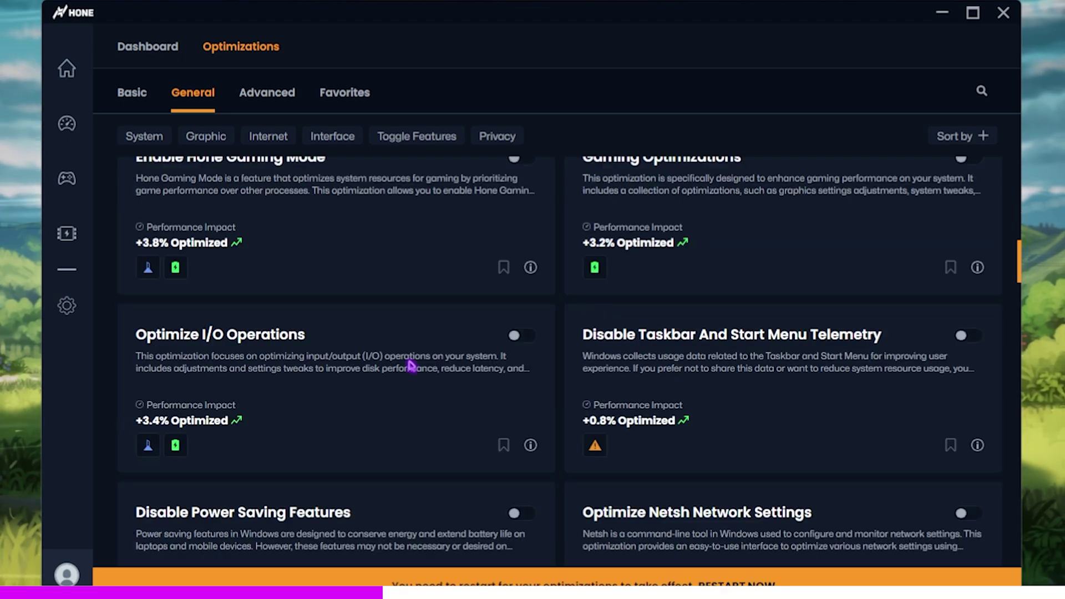
left_click(525, 337)
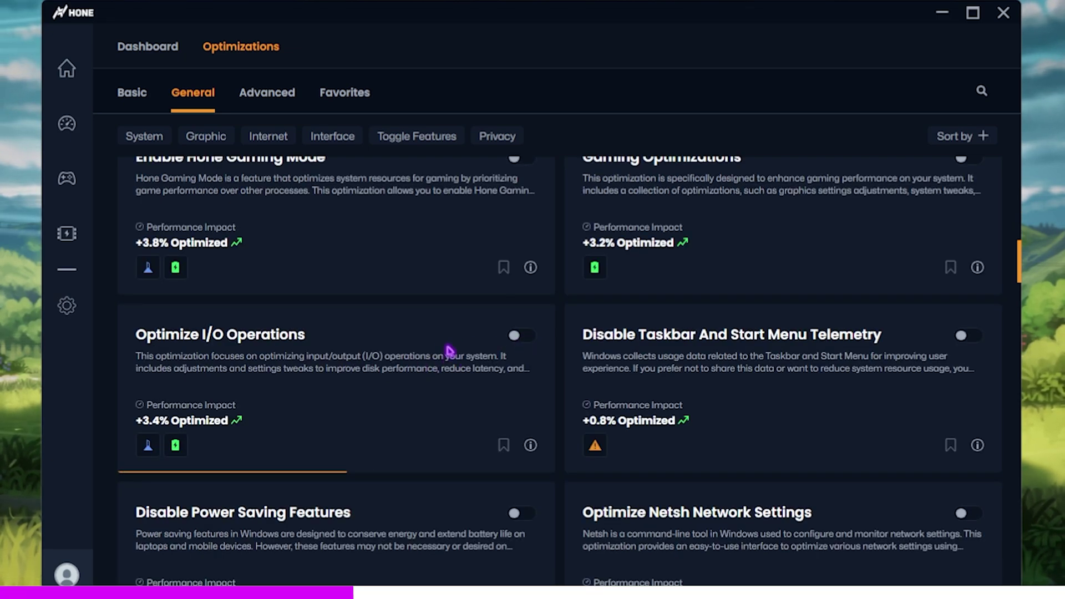
scroll(451, 355, "down", 3)
left_click(516, 360)
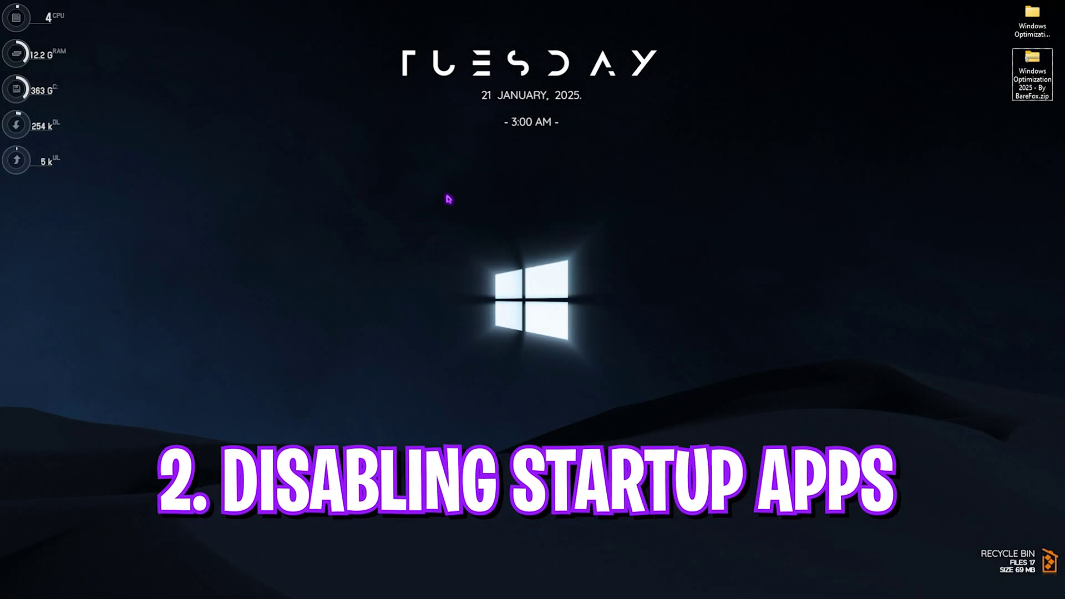
Open Task Manager full screen and review the status and startup impact of the startup apps.
key("ctrl+shift+Escape")
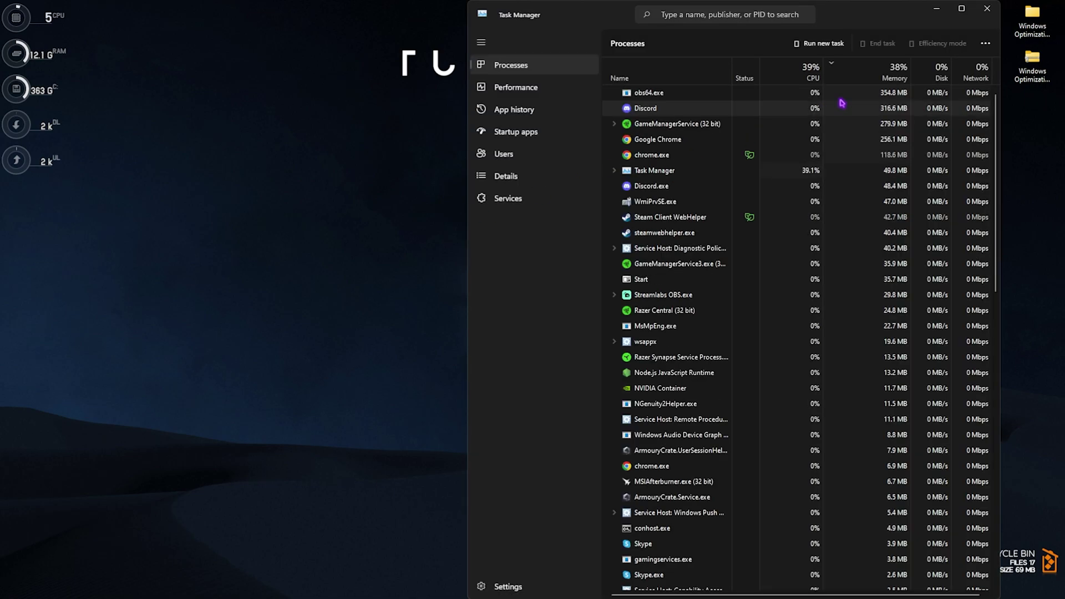
left_click(962, 8)
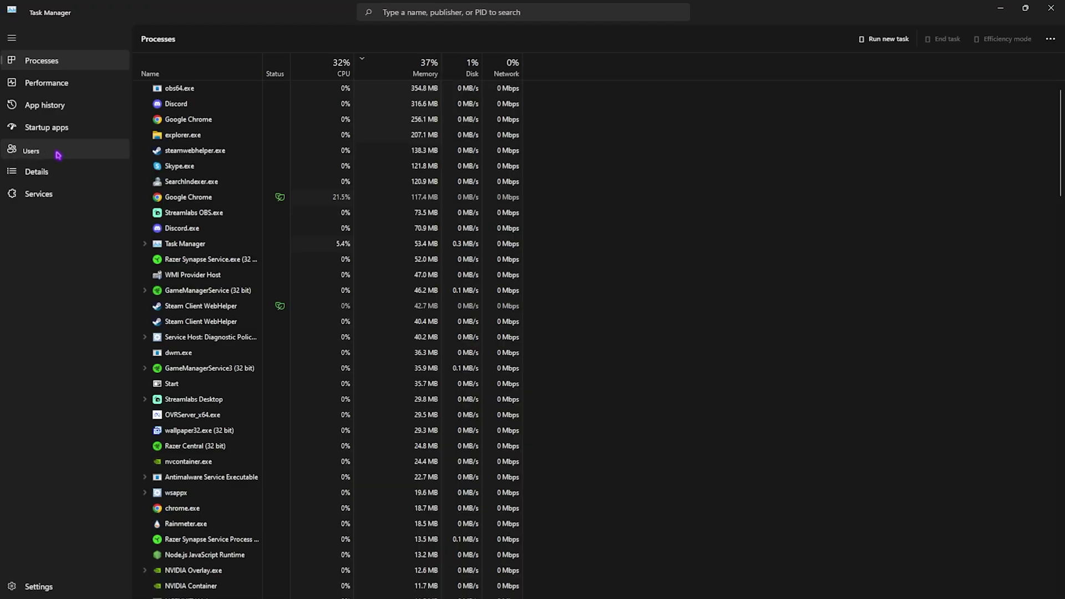
left_click(49, 128)
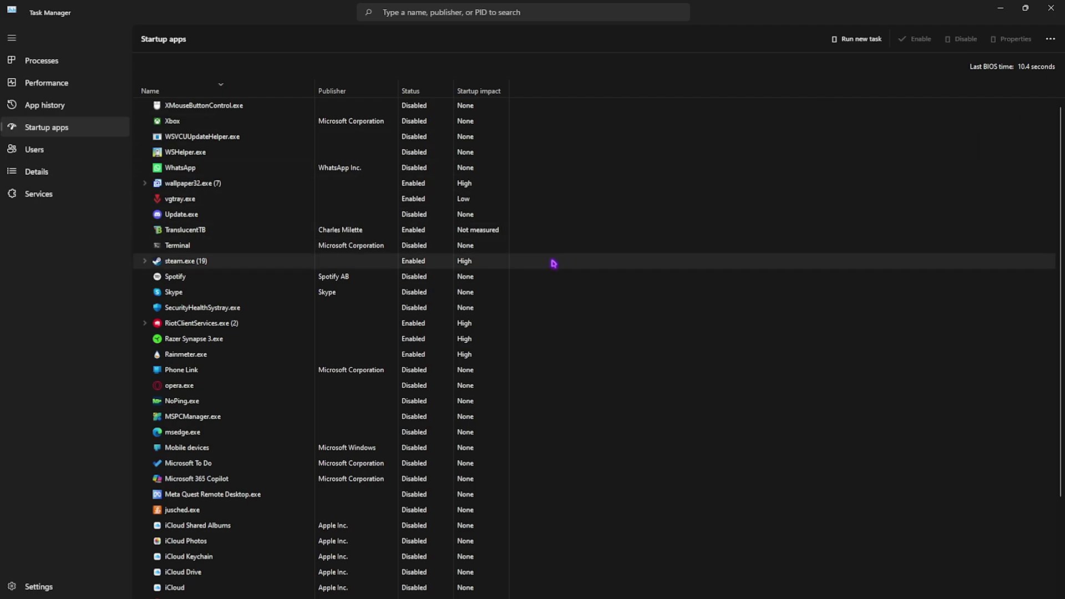
scroll(553, 264, "down", 1)
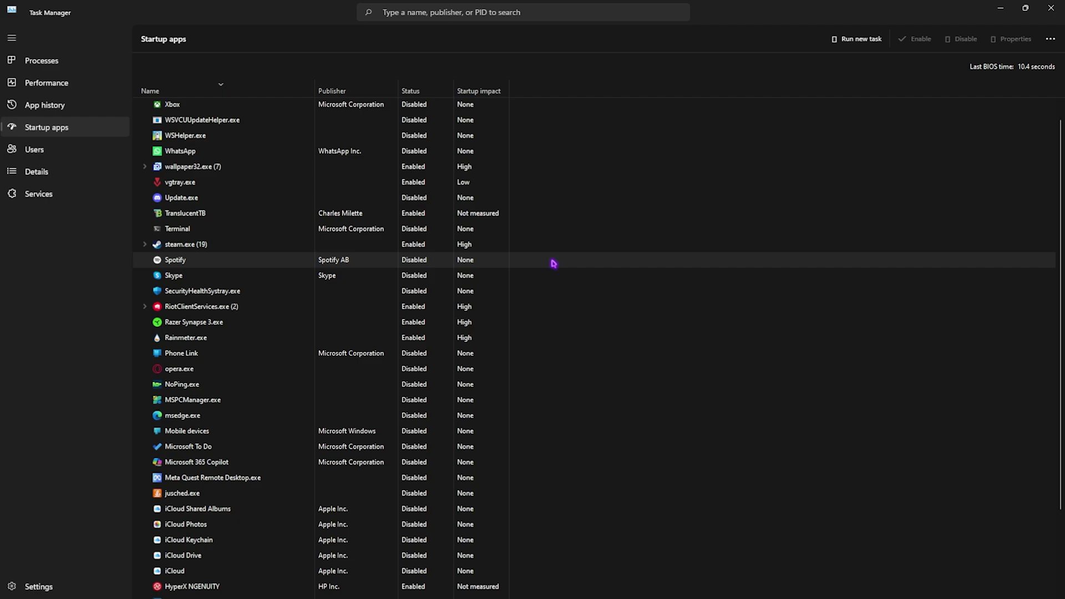
scroll(553, 263, "up", 1)
Find the Riot Client process in Task Manager, go to its details and show its priority options.
left_click(55, 62)
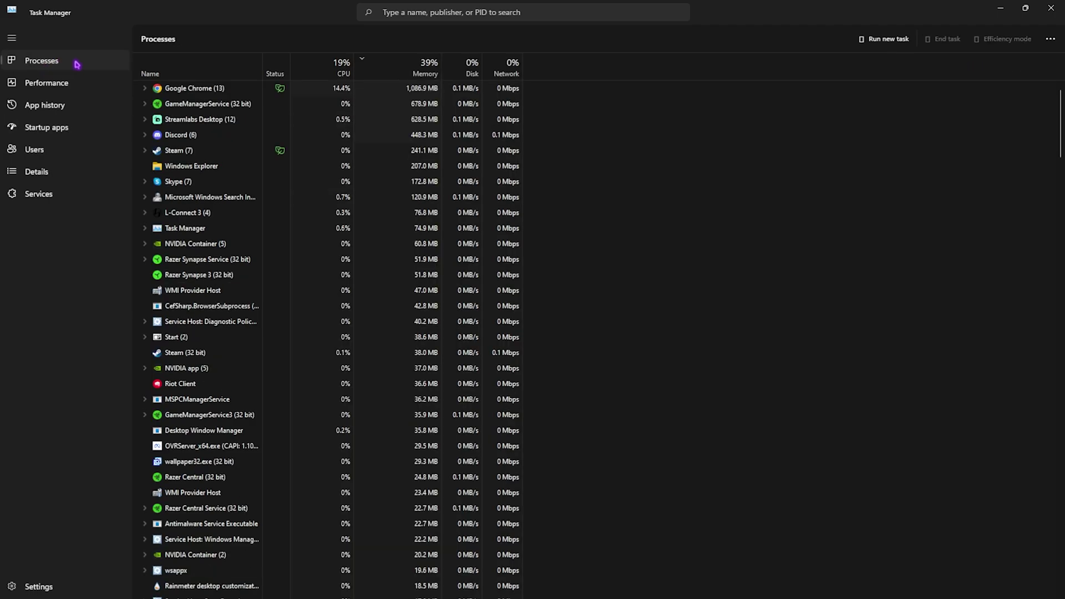
left_click(235, 120)
scroll(147, 344, "down", 5)
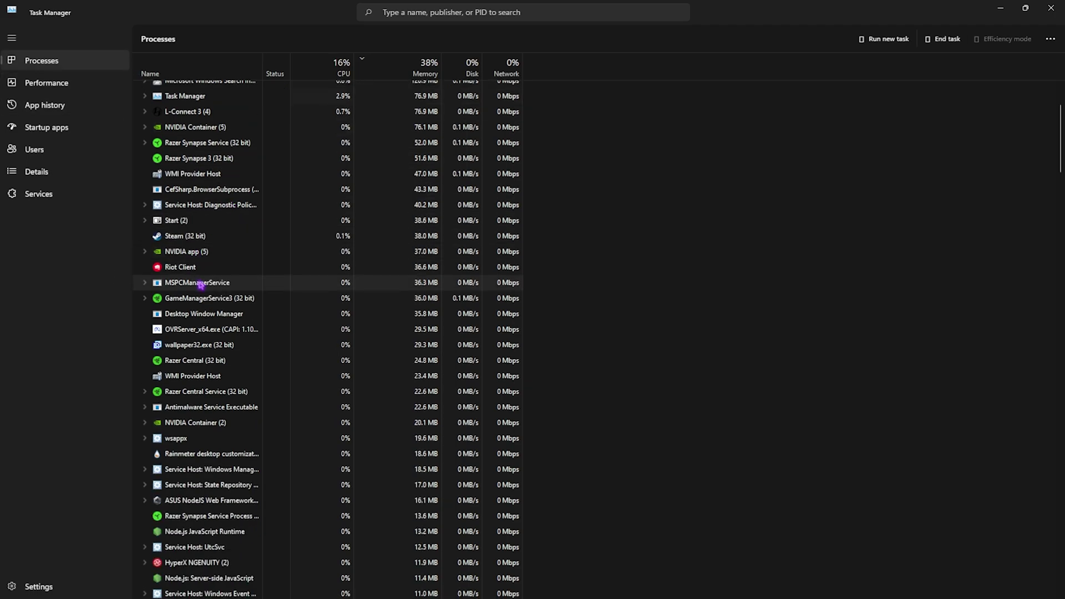
left_click(194, 185)
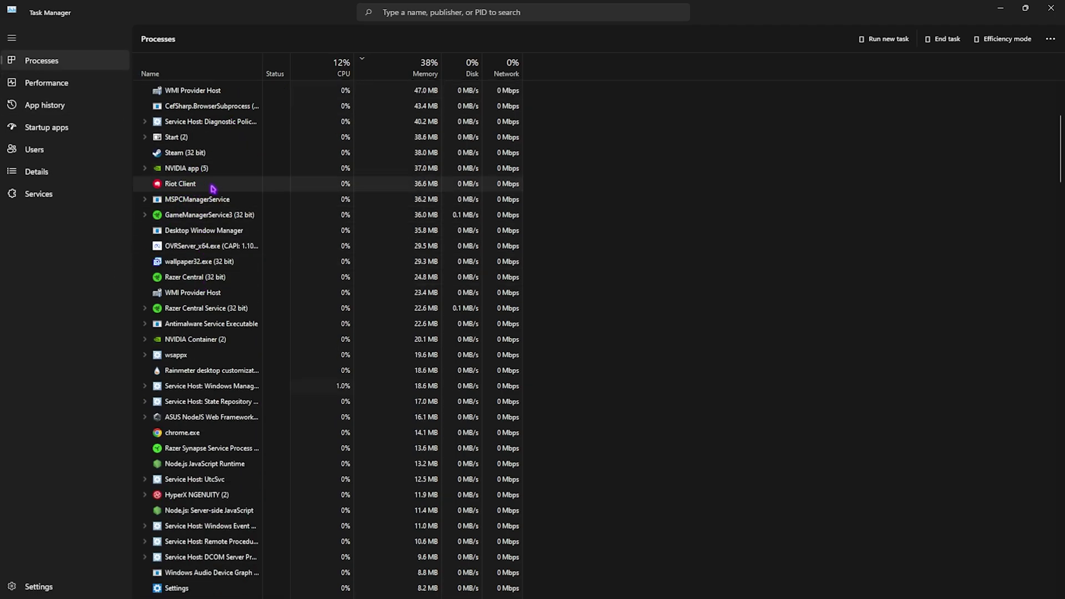
right_click(210, 189)
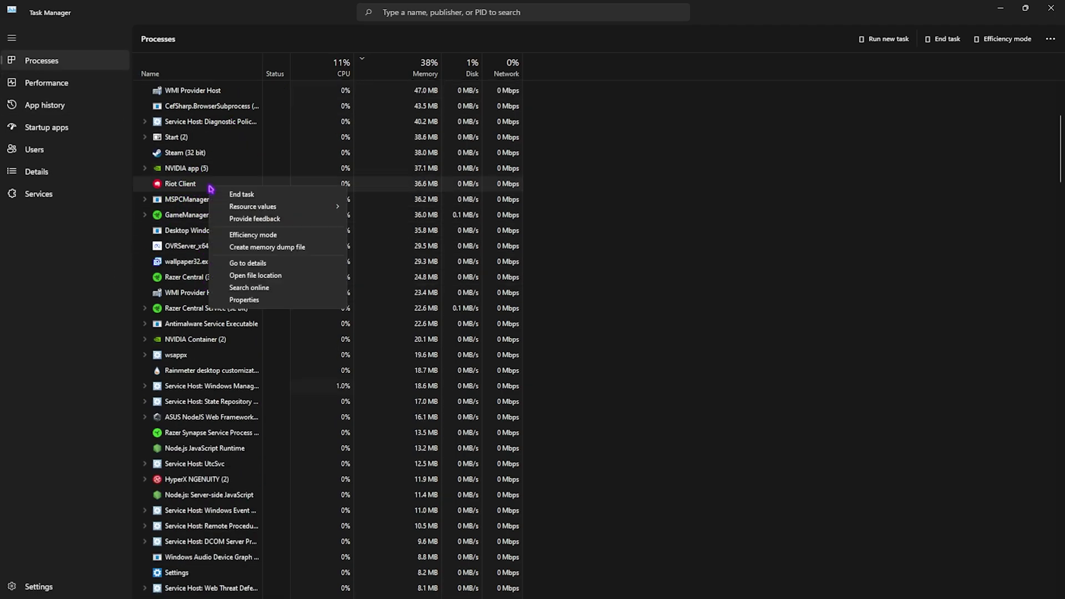
mouse_move(281, 208)
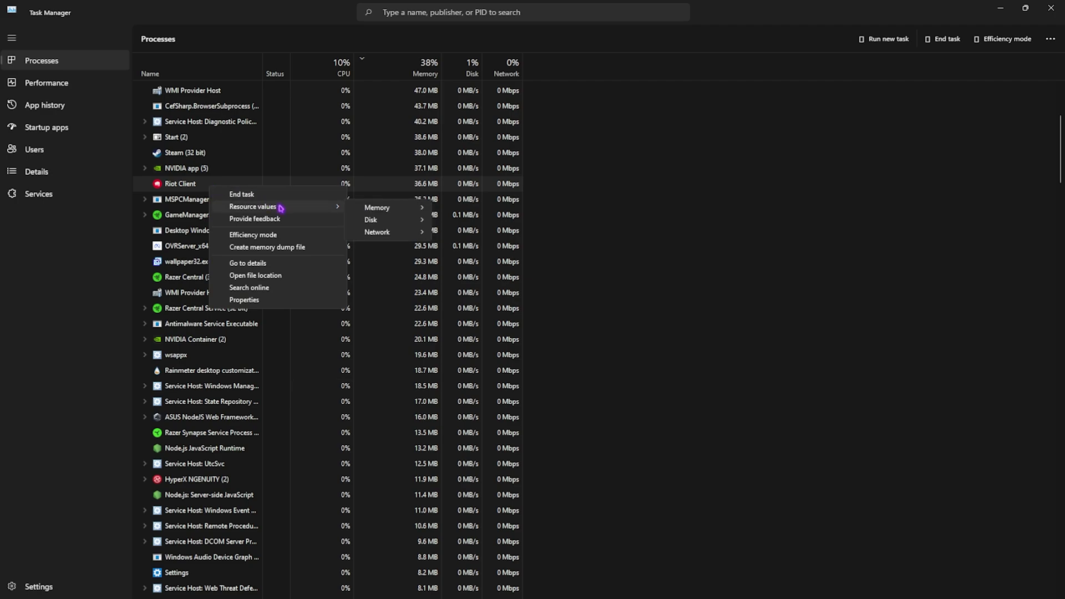
left_click(271, 264)
right_click(196, 436)
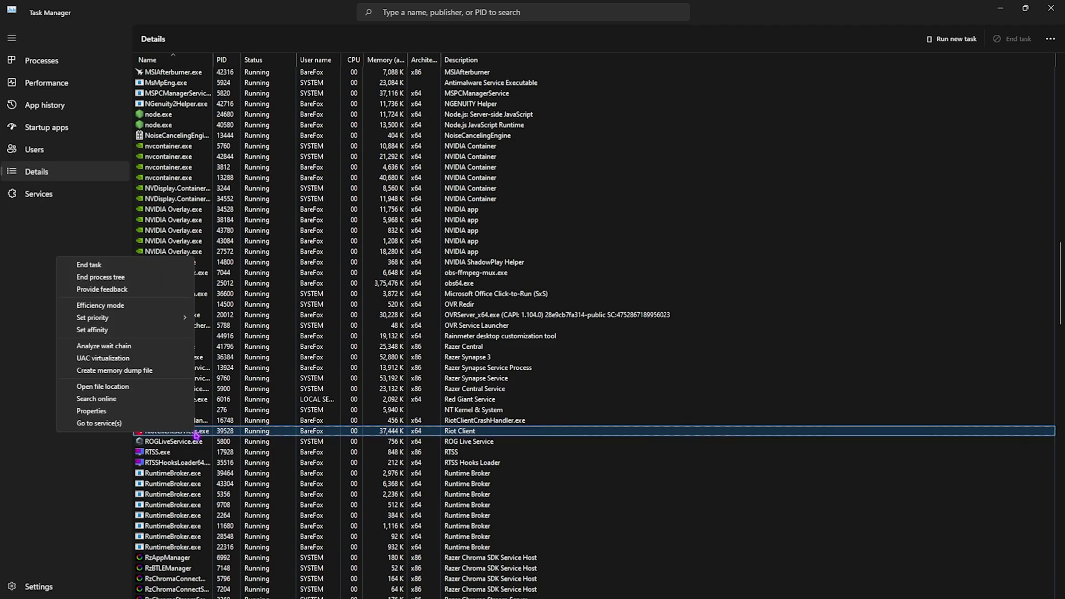
mouse_move(124, 318)
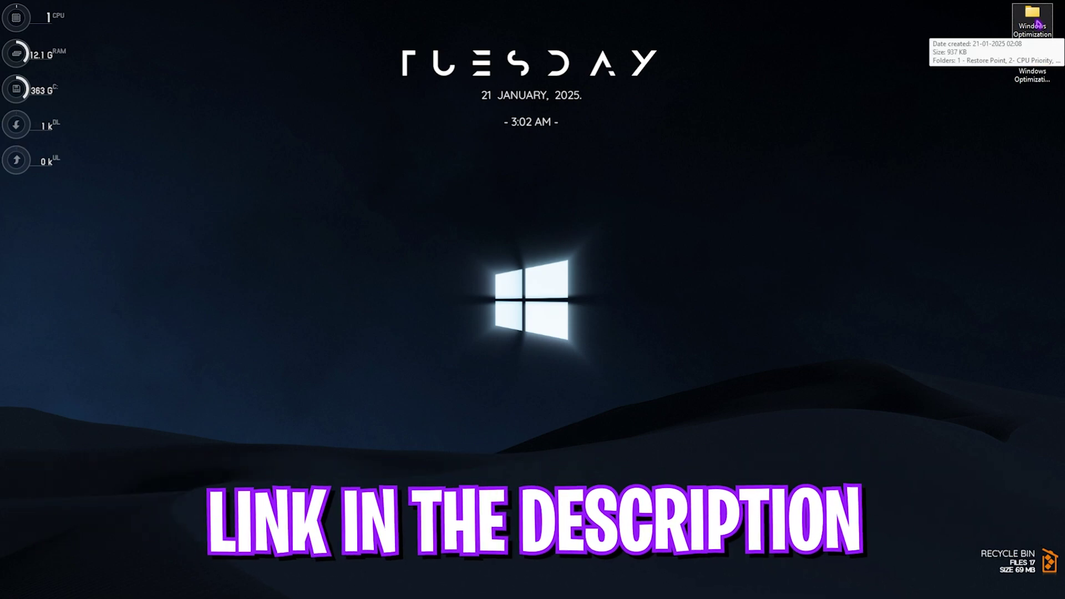
Open the Windows Optimization 2025 folder from the desktop and launch the Create A Restore Point shortcut in 1 - Restore Point.
left_click(1042, 12)
double_click(1032, 17)
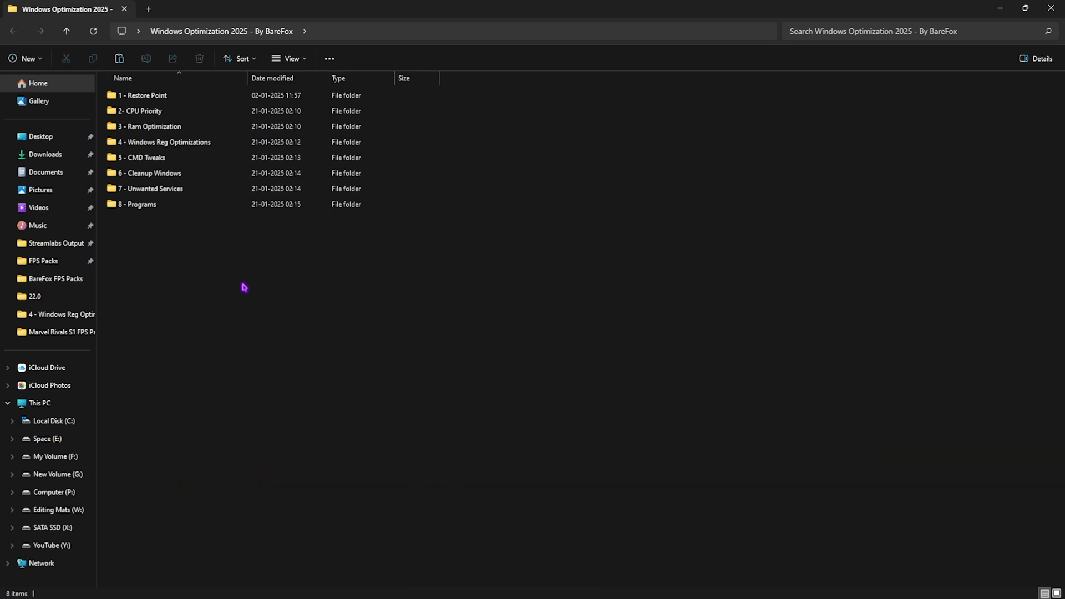
left_click_drag(235, 279, 185, 91)
left_click(181, 277)
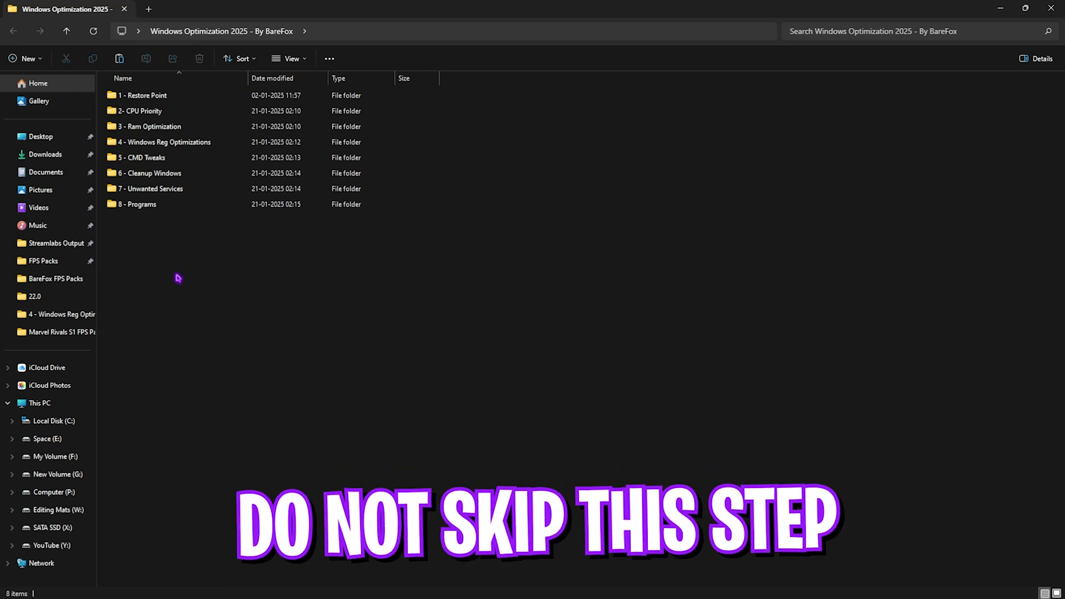
double_click(148, 97)
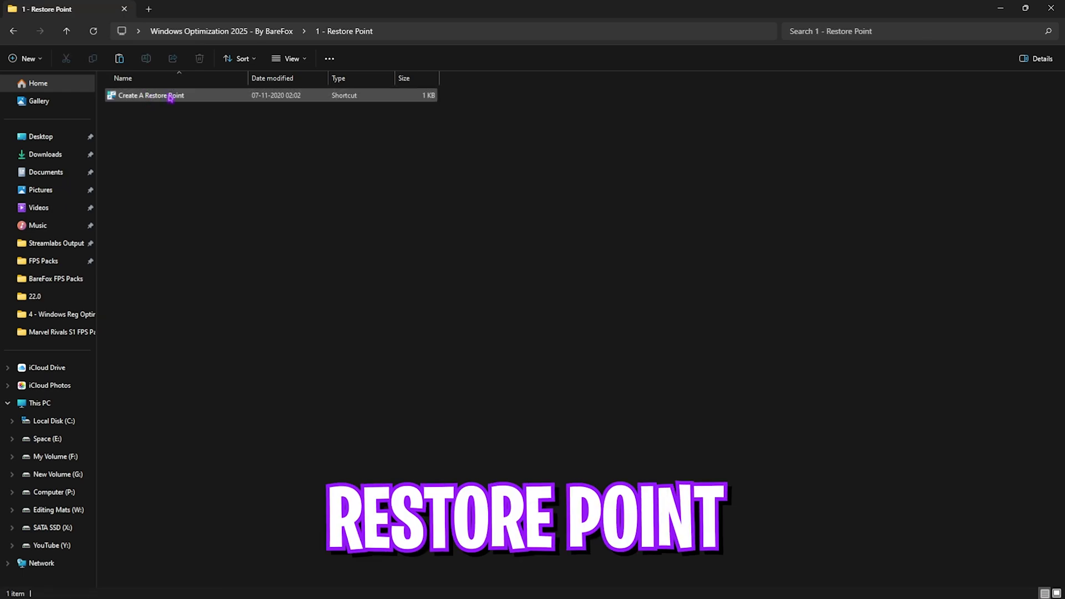
double_click(166, 97)
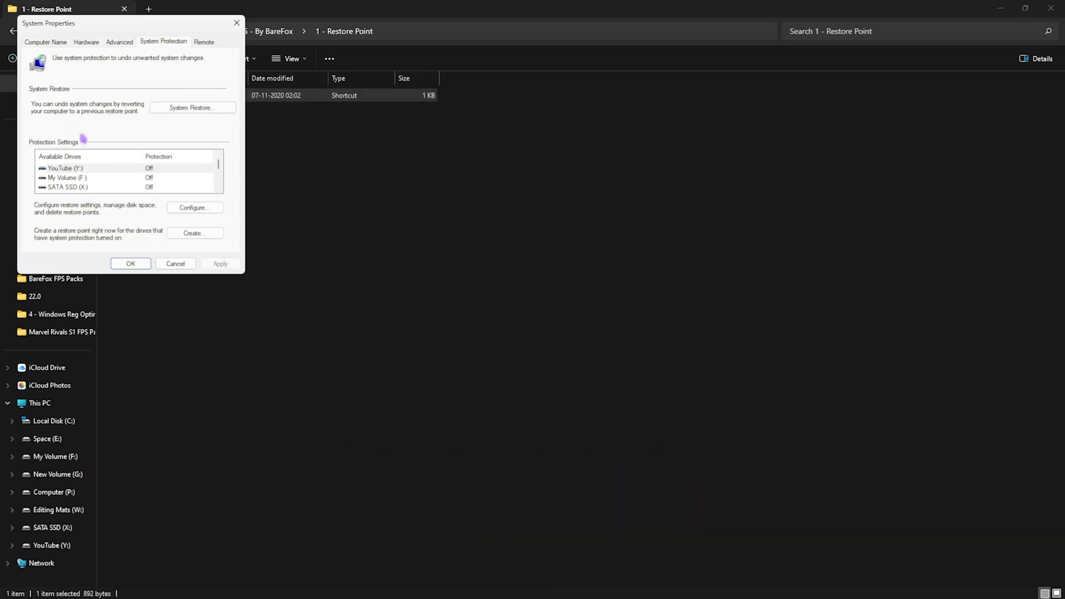
Create a restore point described as Windows with the Local Disk (C:) system drive selected, and dismiss the completion message.
scroll(91, 177, "down", 1)
left_click(95, 187)
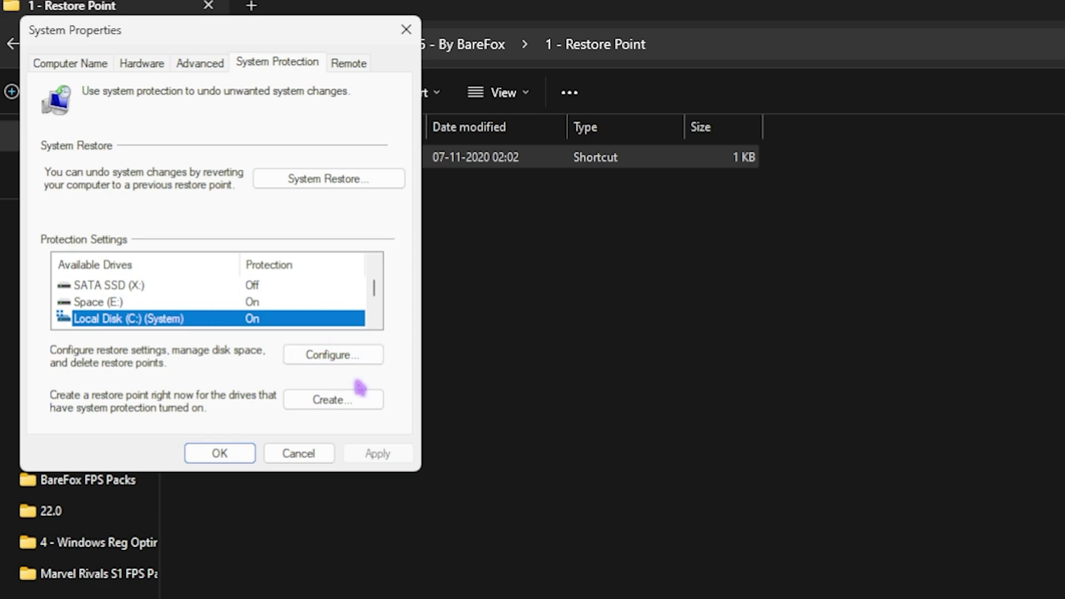
left_click(338, 401)
type("Windows")
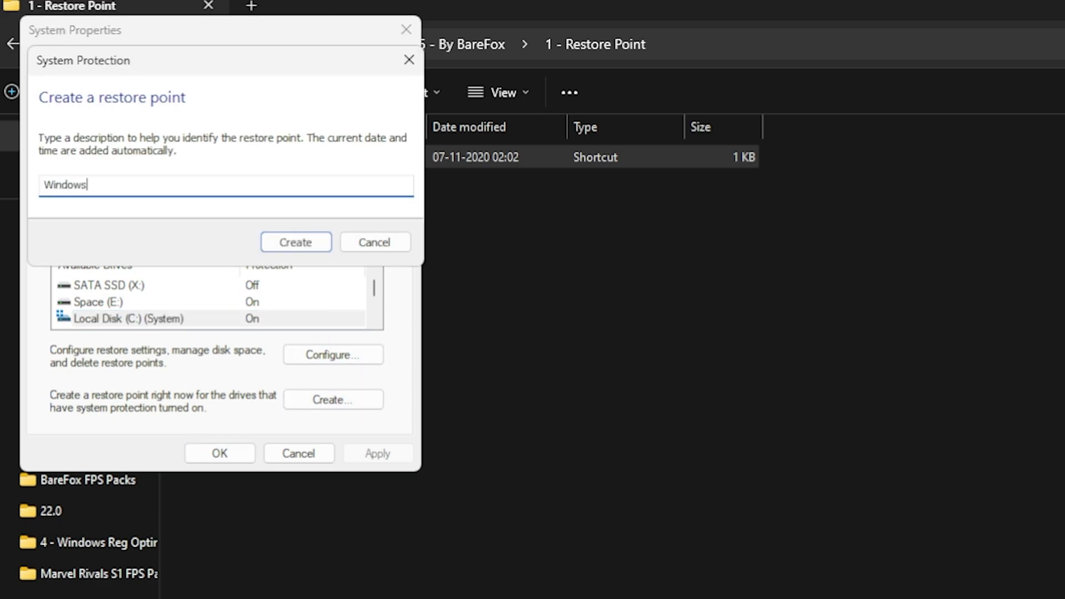
key("Return")
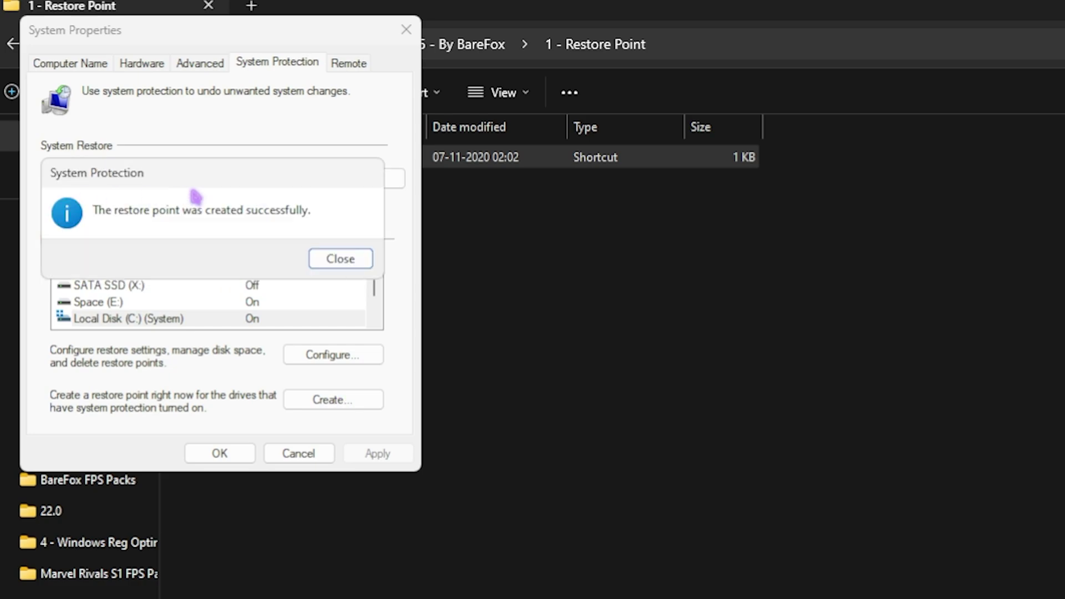
left_click(340, 258)
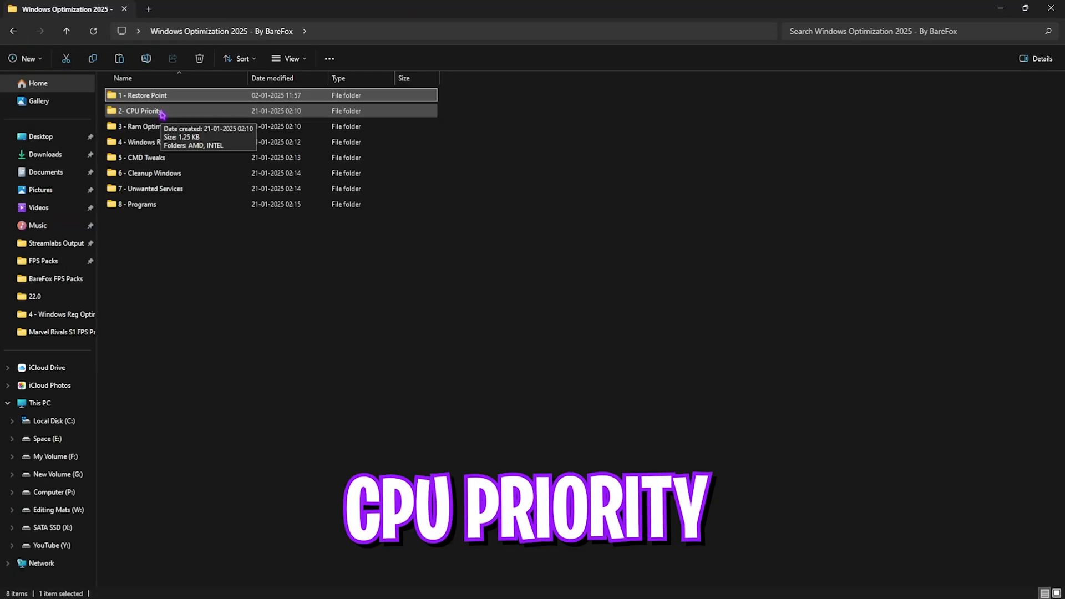
Look through the AMD and INTEL folders in 2- CPU Priority for the registry file belonging to each processor brand.
double_click(163, 110)
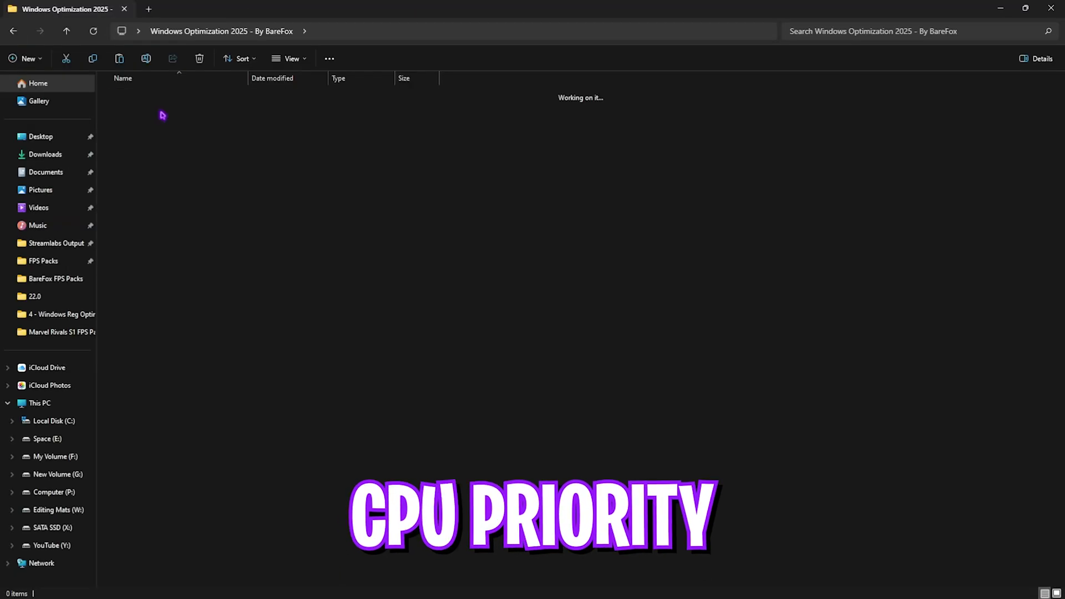
double_click(164, 102)
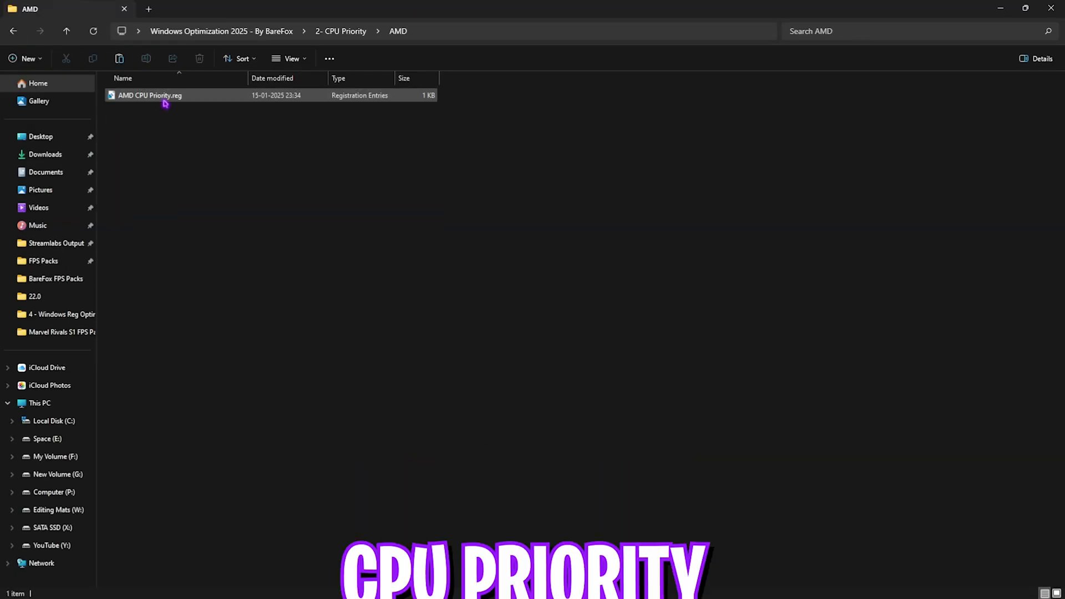
left_click(333, 31)
double_click(159, 111)
left_click(340, 31)
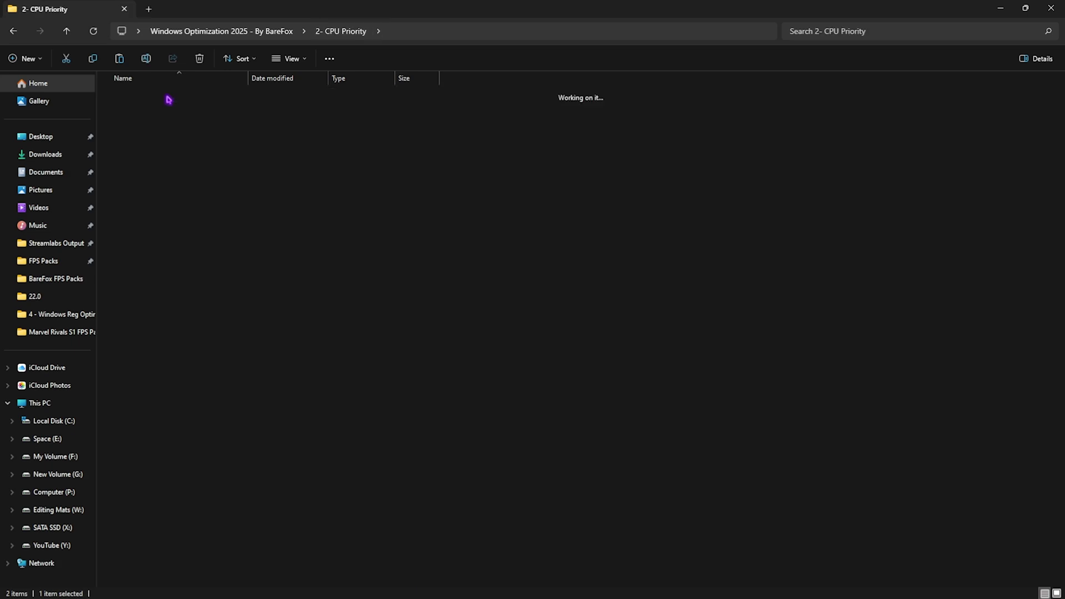
double_click(150, 97)
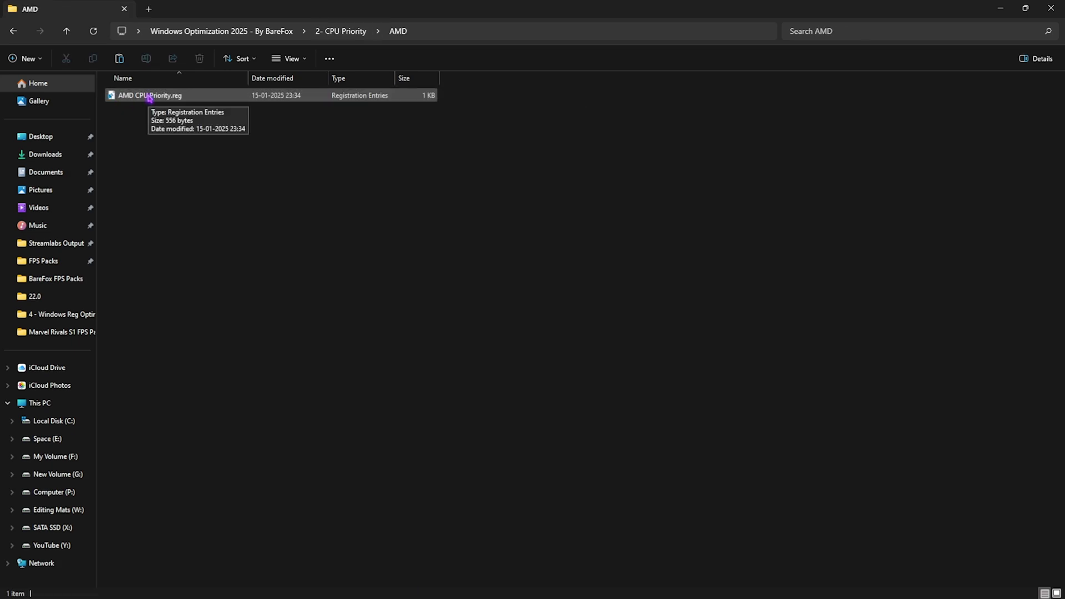
left_click(322, 31)
double_click(157, 109)
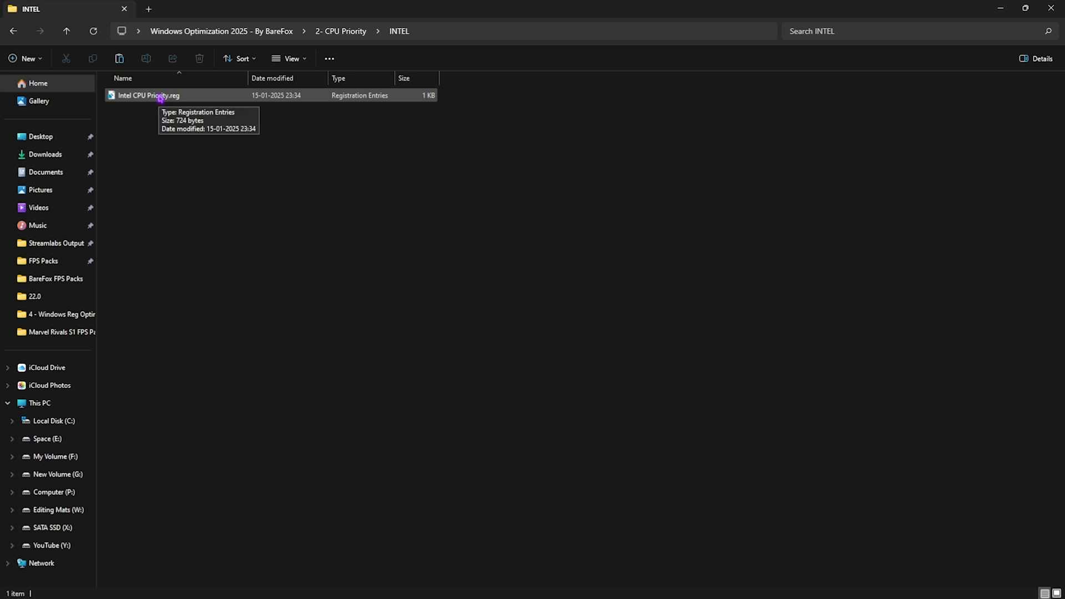
left_click(350, 31)
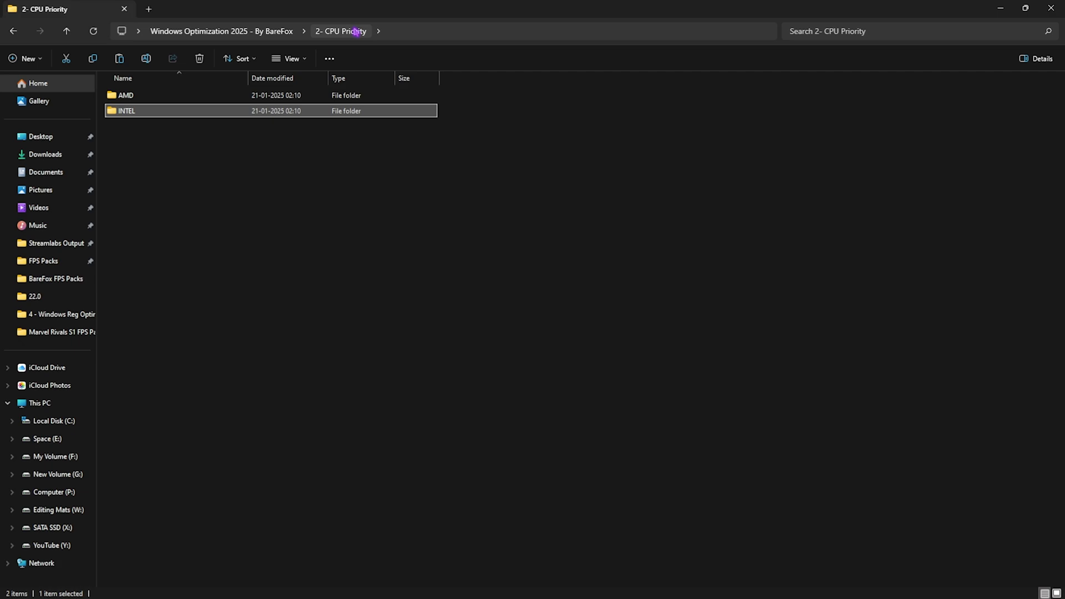
Open Intel CPU Priority.reg from the INTEL folder in Notepad, examine its Games task priority entries and close it.
double_click(200, 110)
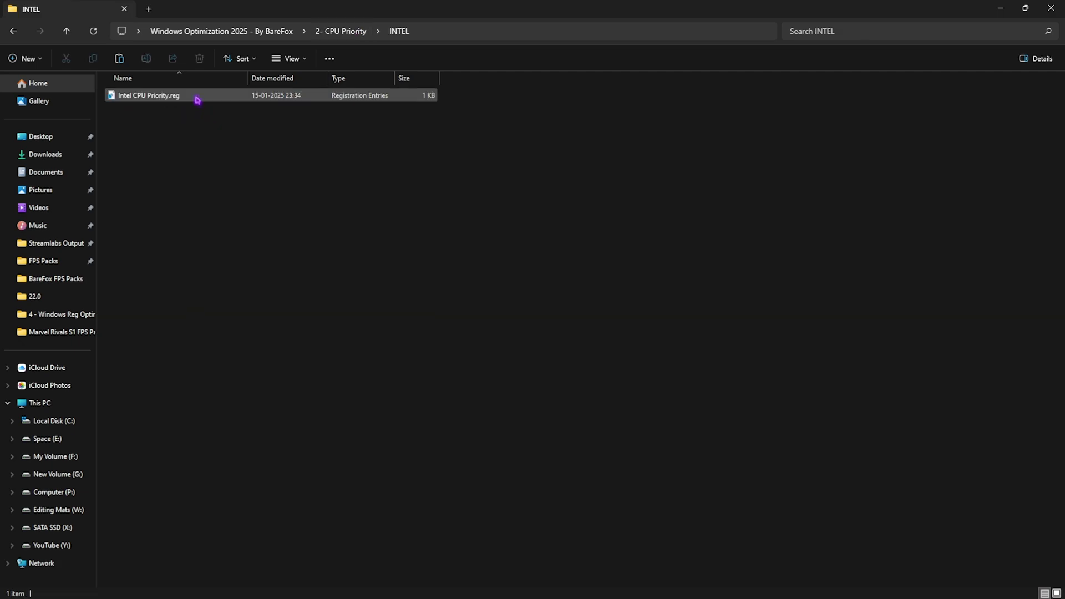
left_click(200, 98)
right_click(200, 98)
mouse_move(240, 154)
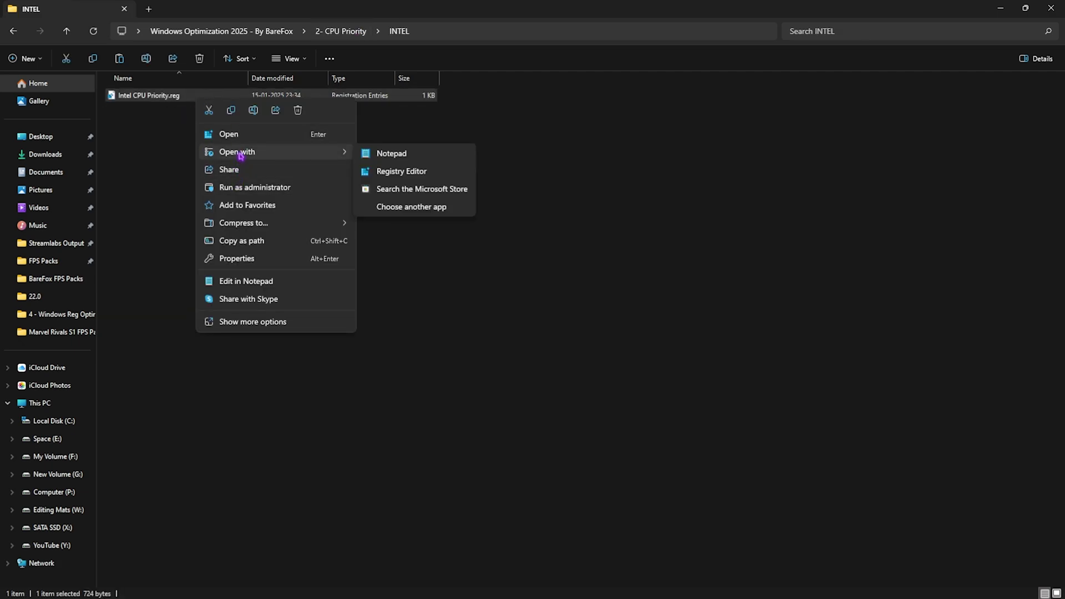
left_click(255, 281)
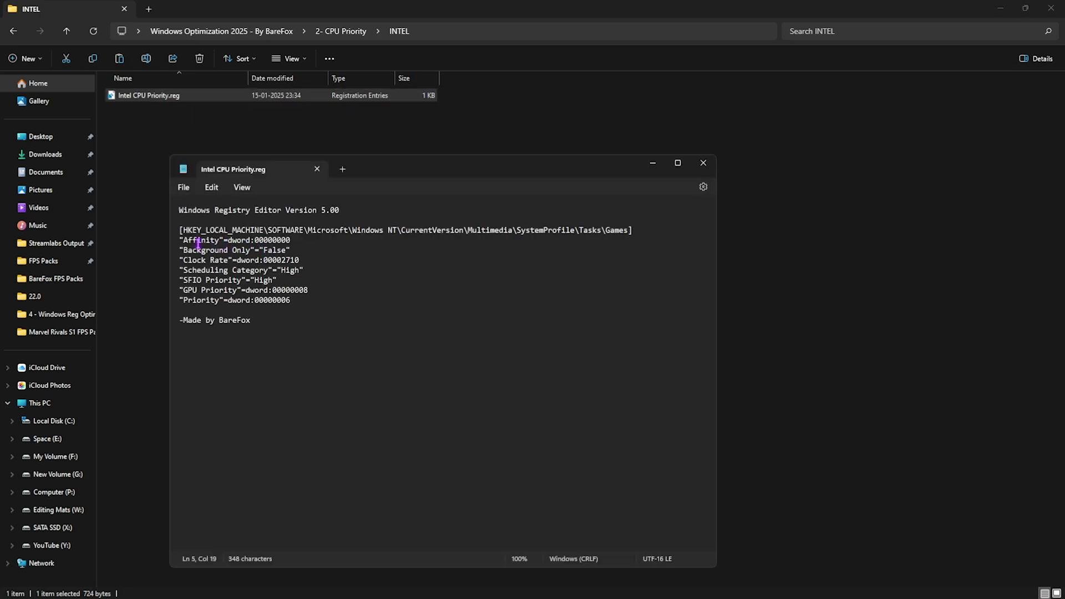
left_click_drag(192, 250, 268, 270)
left_click(200, 260)
left_click(224, 260)
left_click(196, 281)
left_click(229, 281)
left_click_drag(193, 280, 233, 291)
left_click(233, 291)
key("Up")
key("Up")
key("Up")
key("Up")
key("Up")
key("Up")
key("End")
left_click(317, 169)
Open the 3 - Ram Optimization folder of the optimization pack, look over its registry files and select 32GB Ram.reg.
left_click(246, 32)
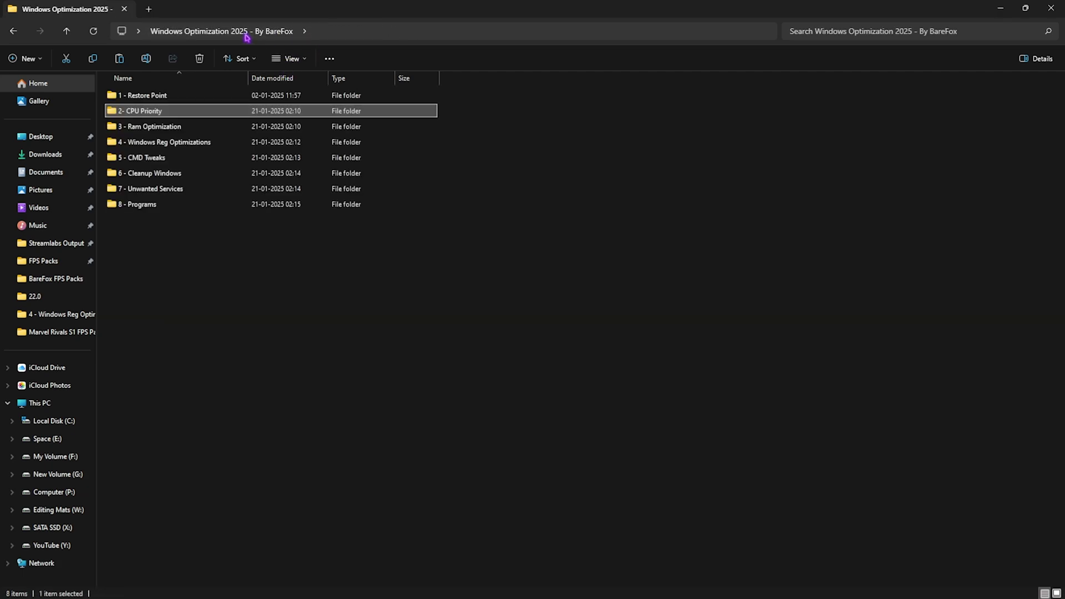
double_click(168, 126)
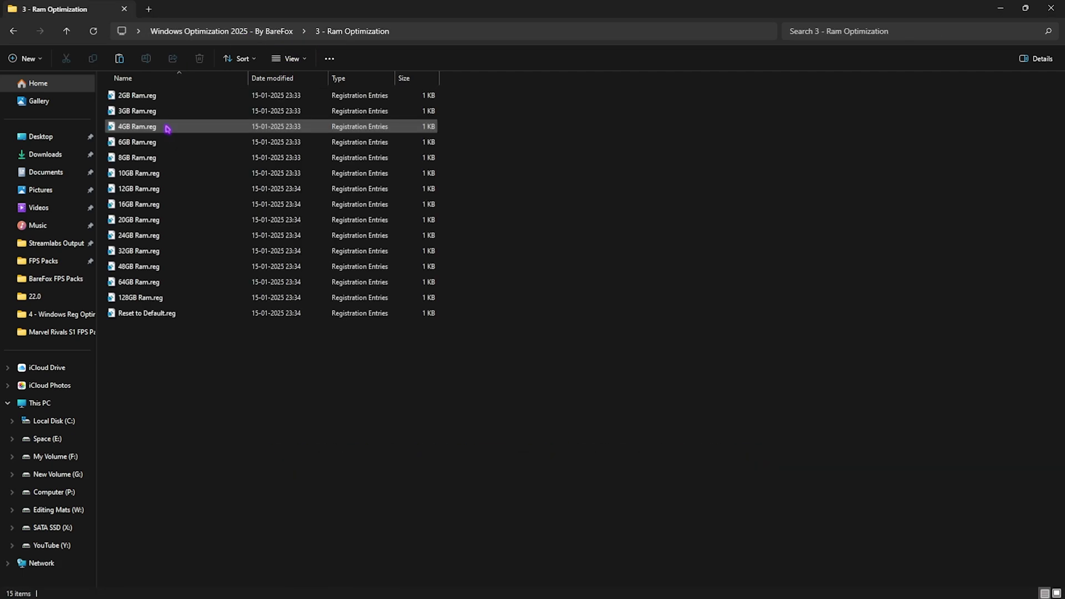
left_click_drag(488, 304, 431, 93)
left_click(510, 218)
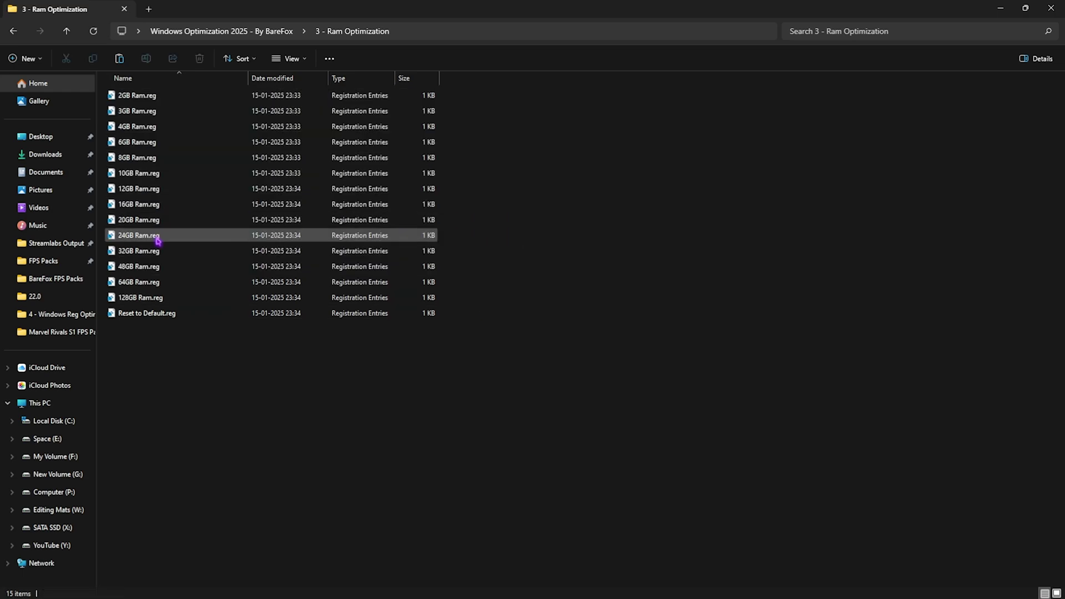
left_click(133, 251)
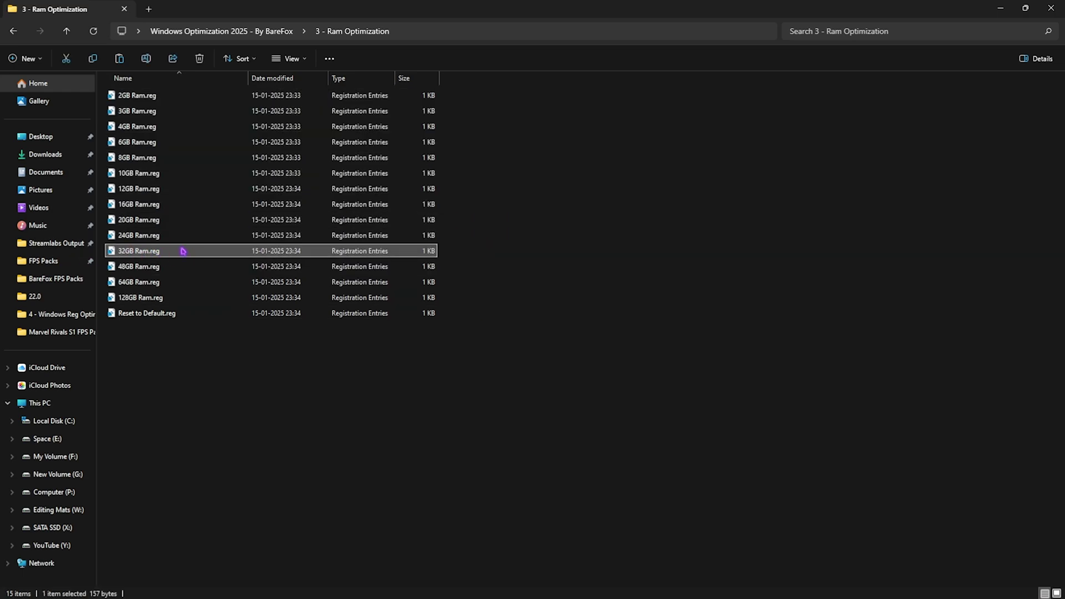
Check the Installed Physical Memory (RAM) entry in System Information, close it and select Reset to Default.reg in the RAM folder.
key("super")
type("msi")
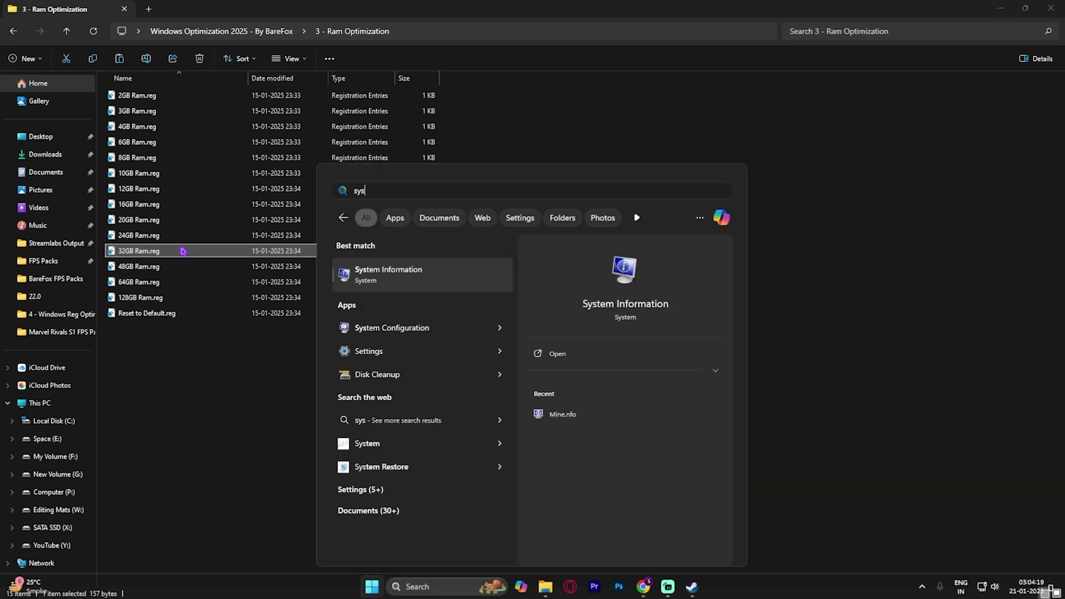
key("Return")
left_click(425, 394)
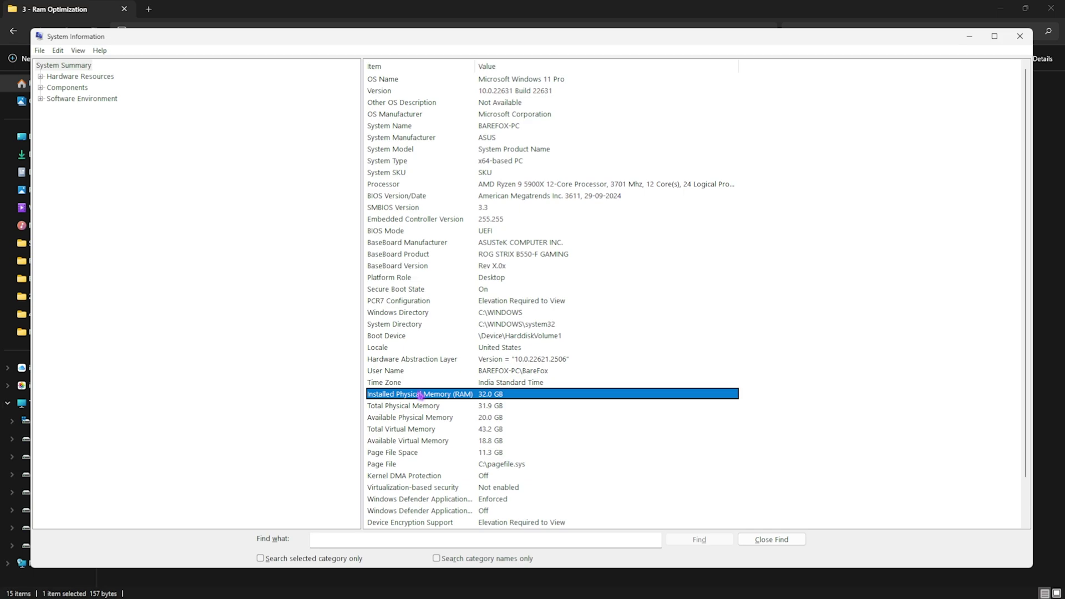
left_click(1020, 36)
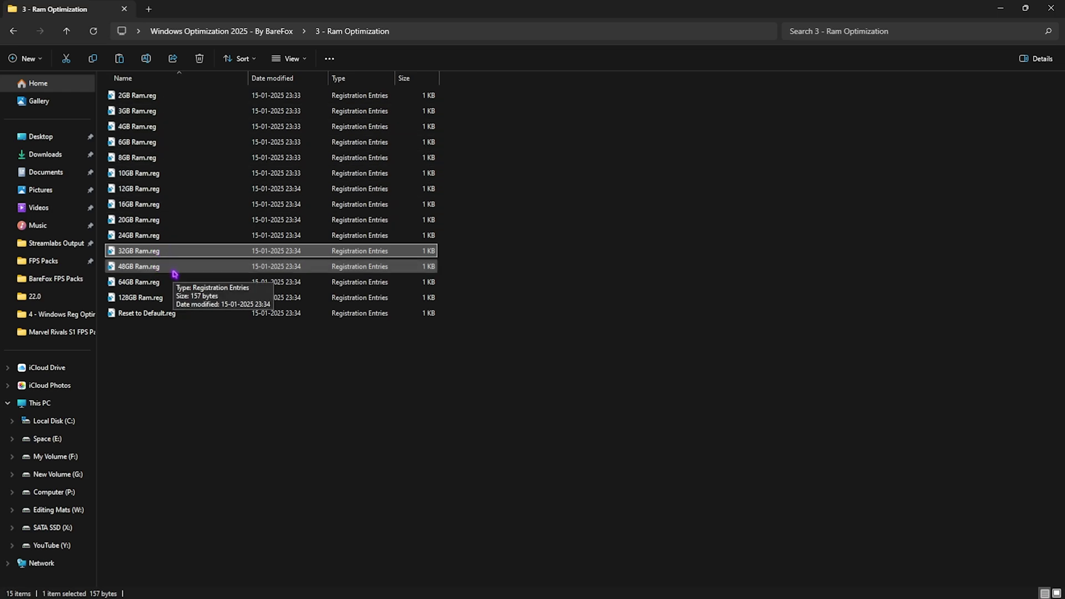
left_click(145, 315)
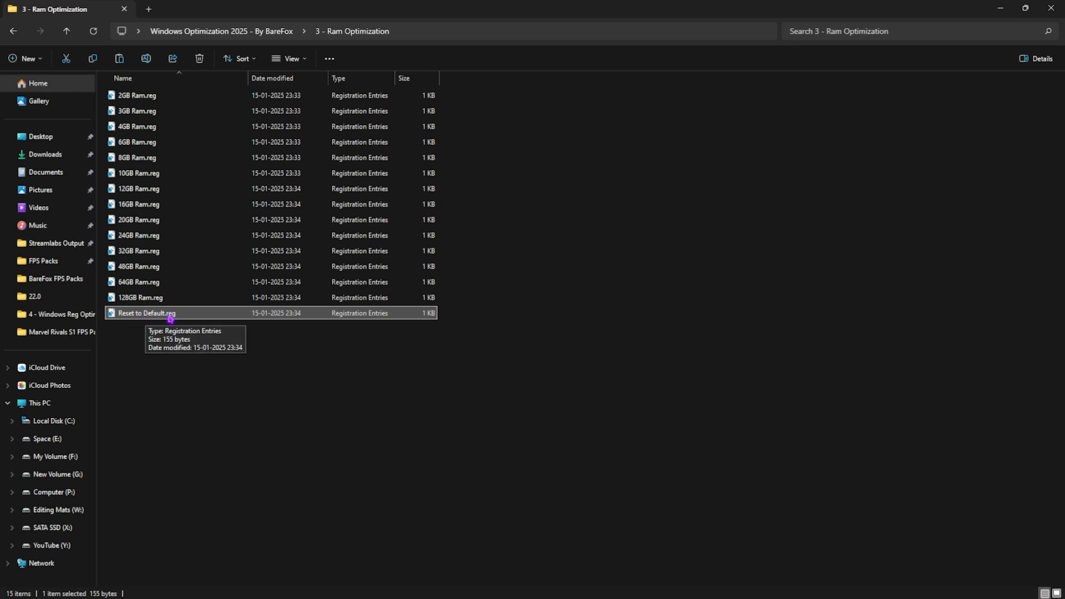
Open the 4 - Windows Reg Optimizations folder, look over its registry files and show the file options of Disable DVR.reg.
key("alt+Up")
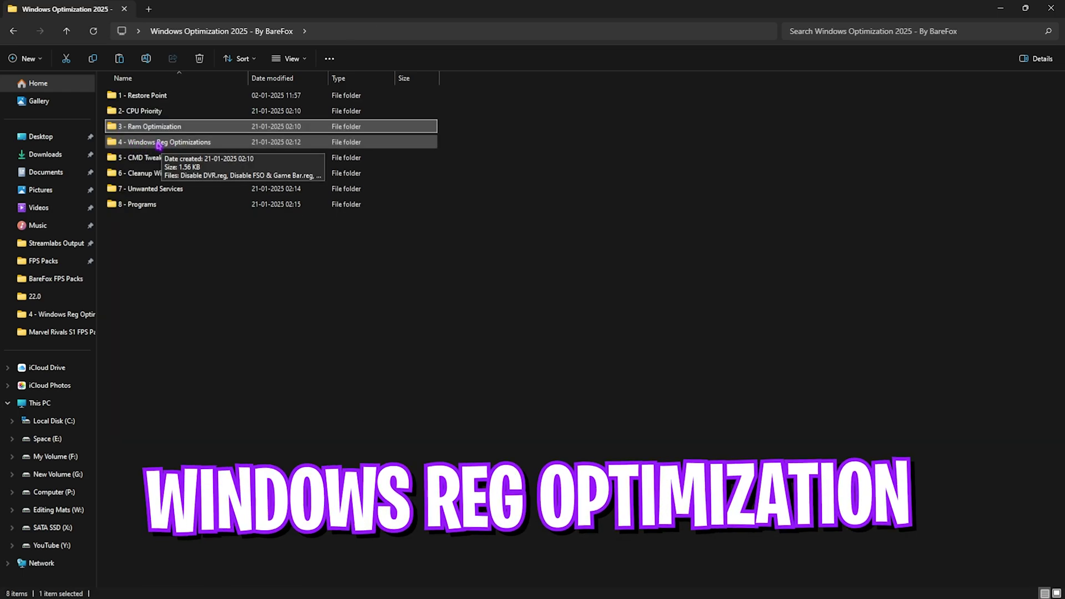
double_click(158, 145)
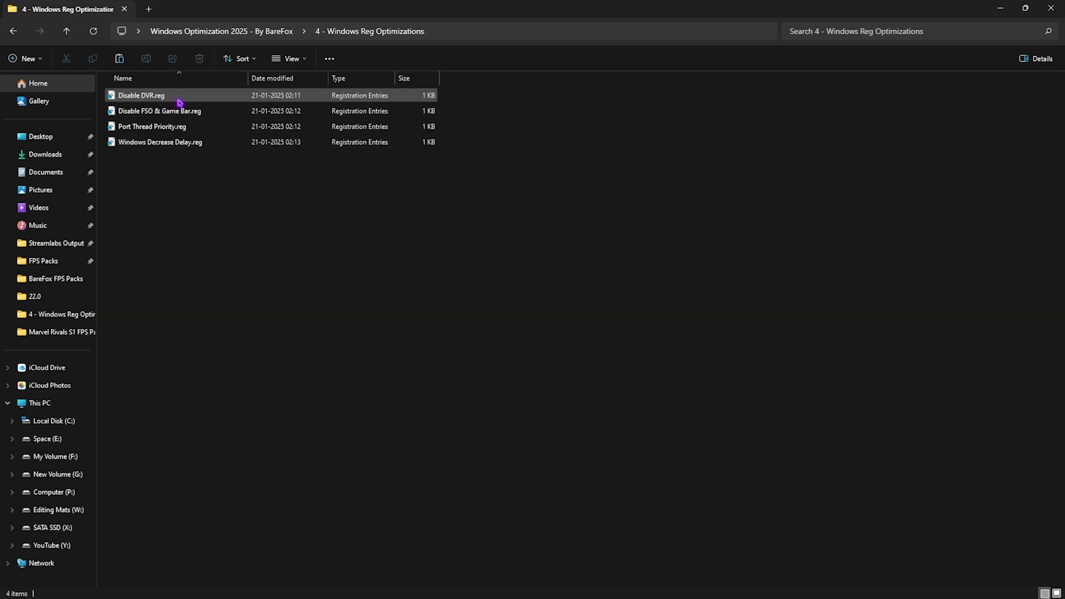
left_click_drag(242, 202, 166, 99)
left_click(191, 189)
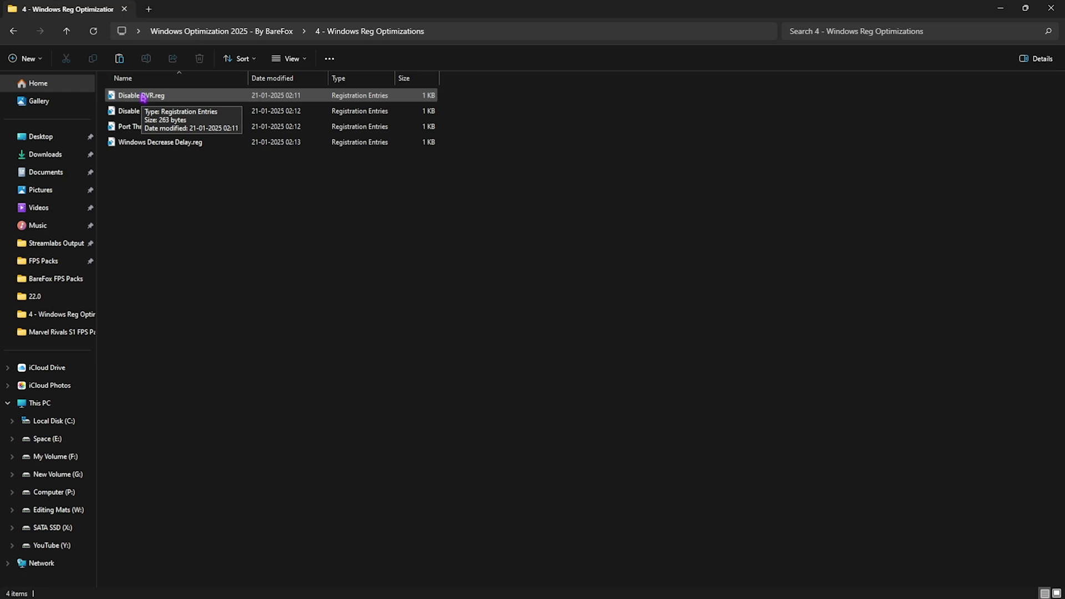
right_click(143, 98)
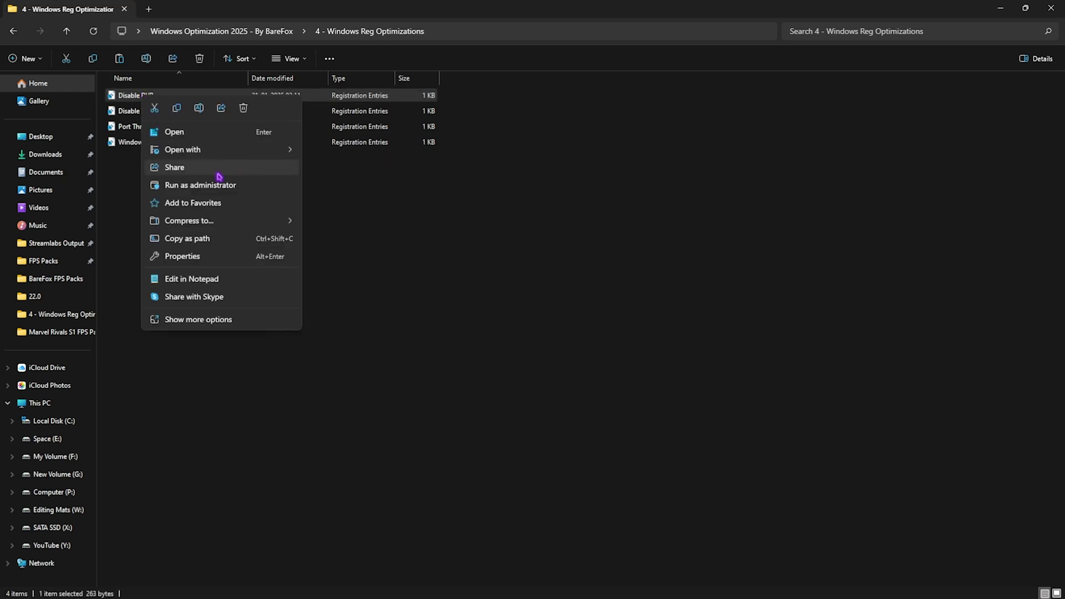
left_click(126, 176)
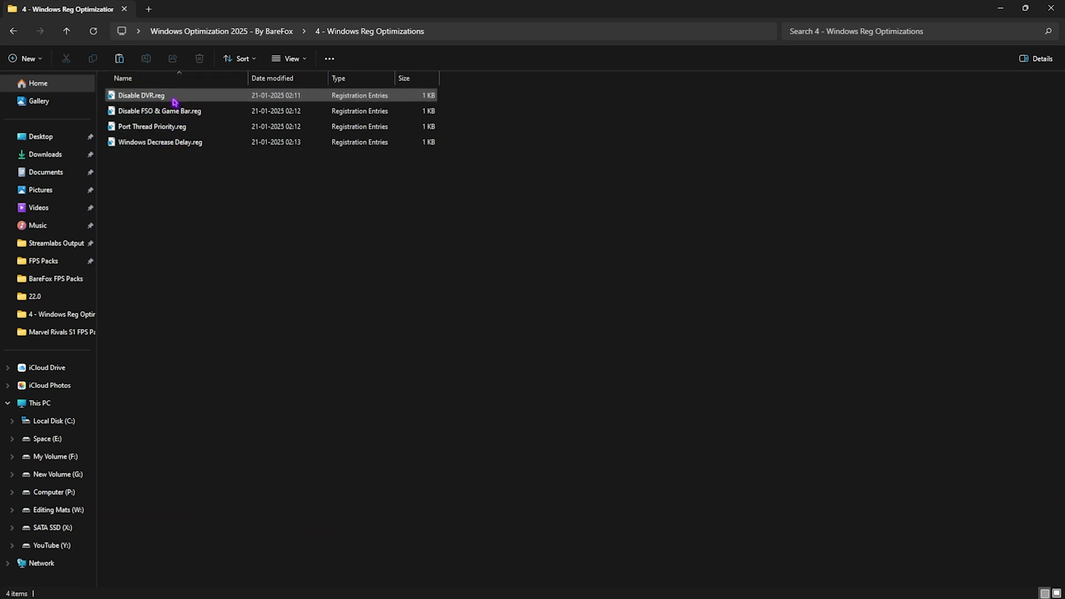
left_click(185, 168)
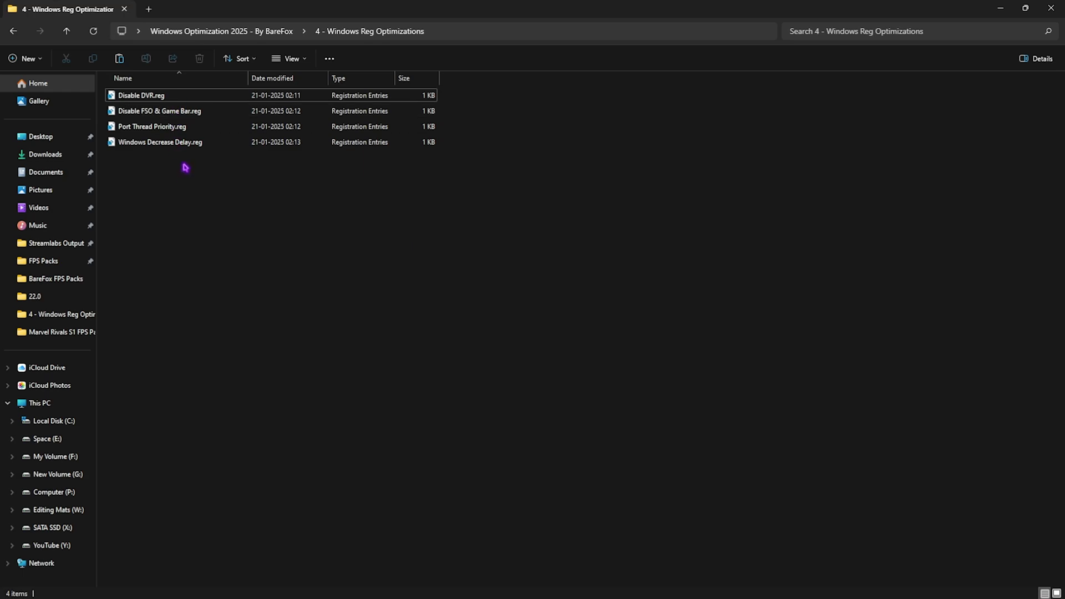
Open the pack's 5 - CMD Tweaks folder and look over its command scripts.
key("alt+Up")
double_click(149, 157)
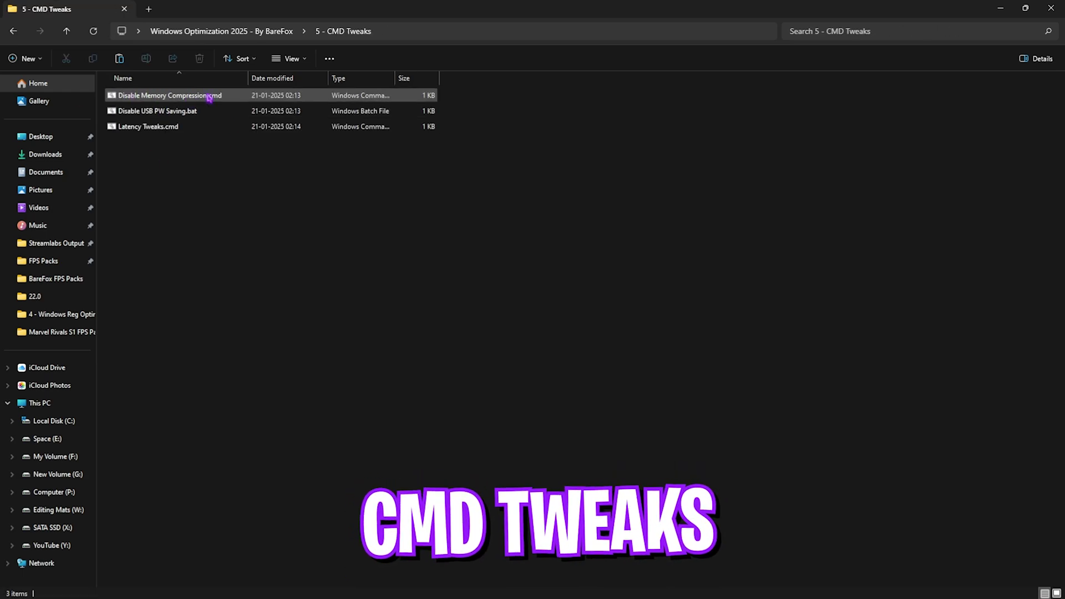
left_click_drag(213, 183, 178, 94)
left_click(186, 159)
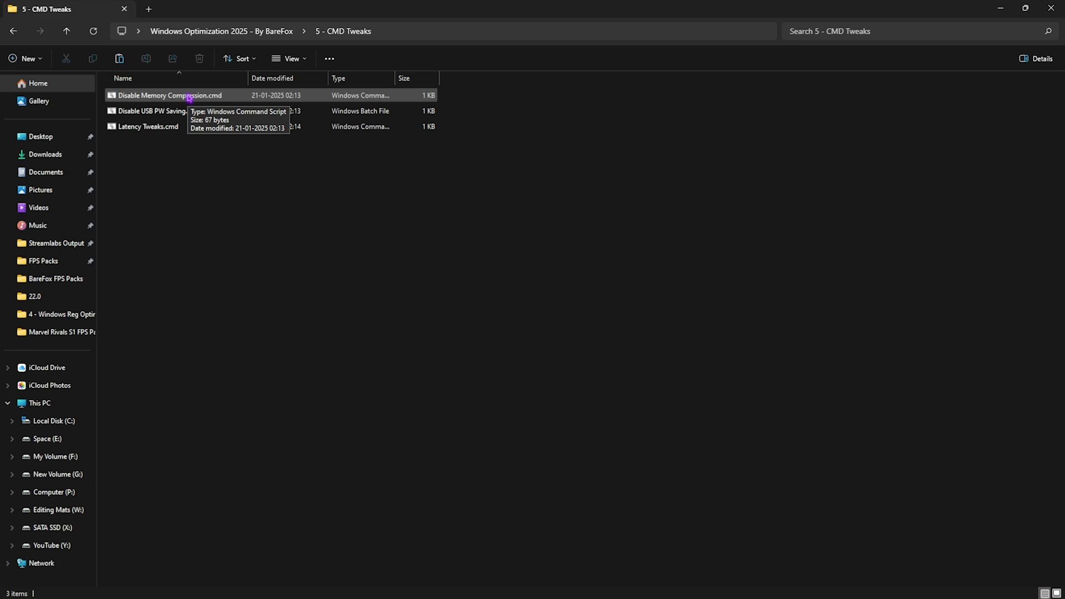
Open Disable Memory Compression.cmd in Notepad, examine its Disable-MMAgent PowerShell command and close it.
right_click(189, 98)
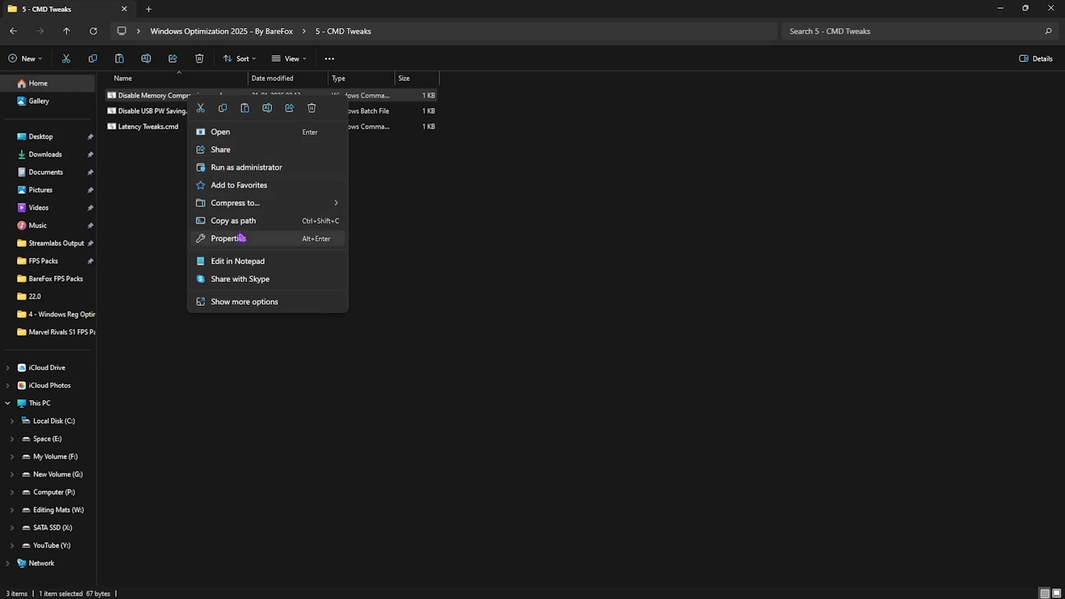
left_click(255, 260)
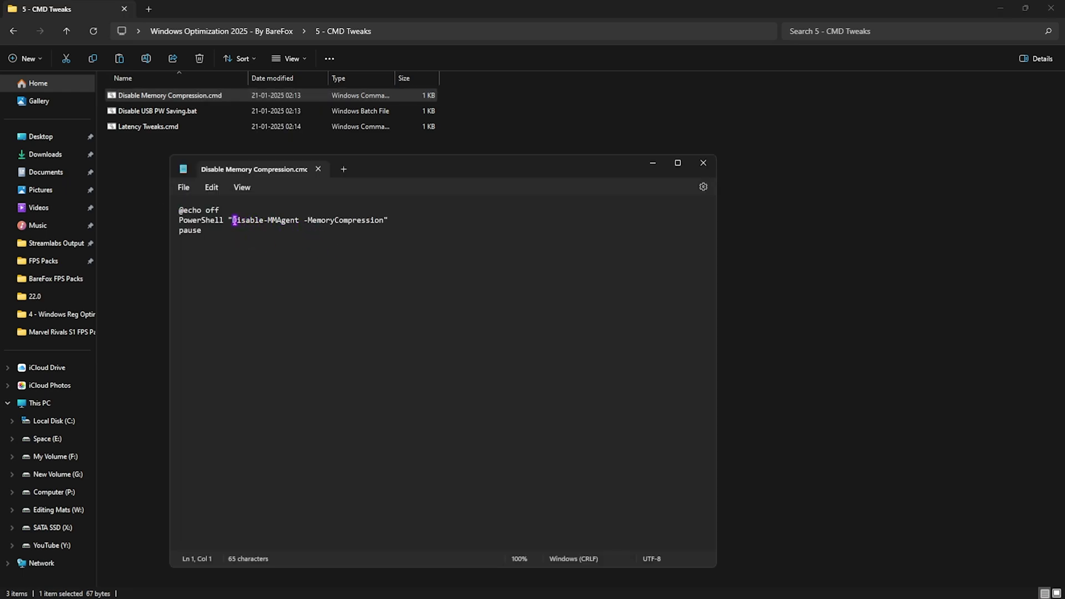
left_click_drag(232, 220, 303, 221)
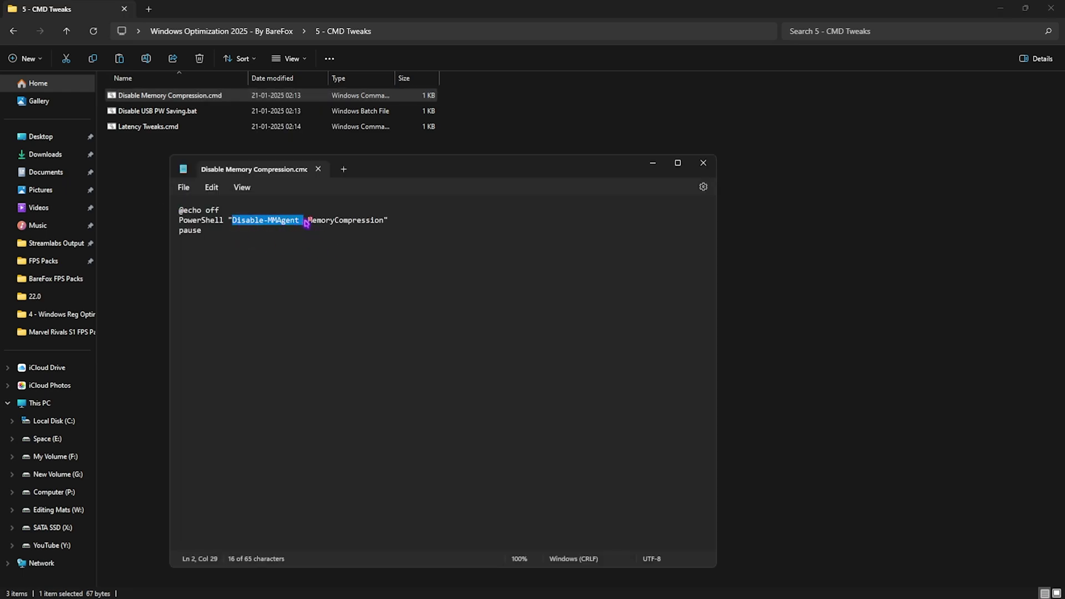
left_click(346, 216)
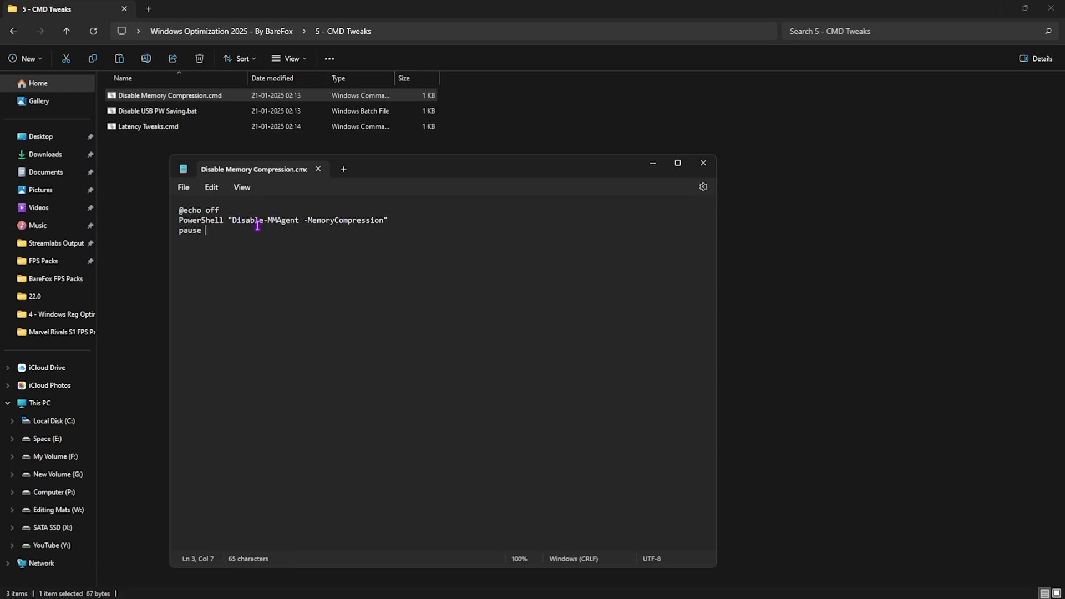
double_click(235, 221)
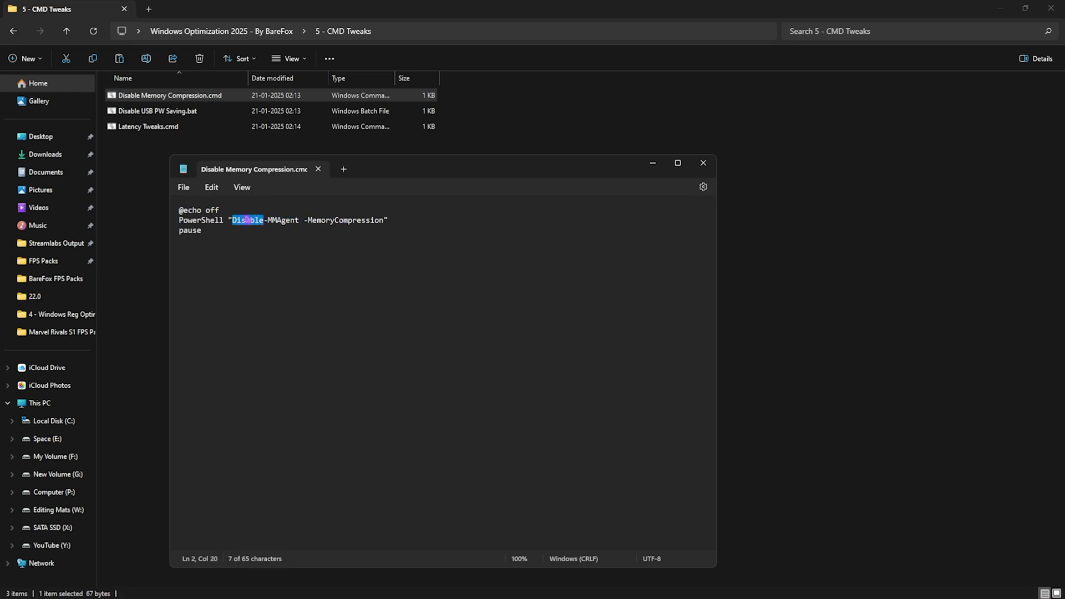
key("alt+F4")
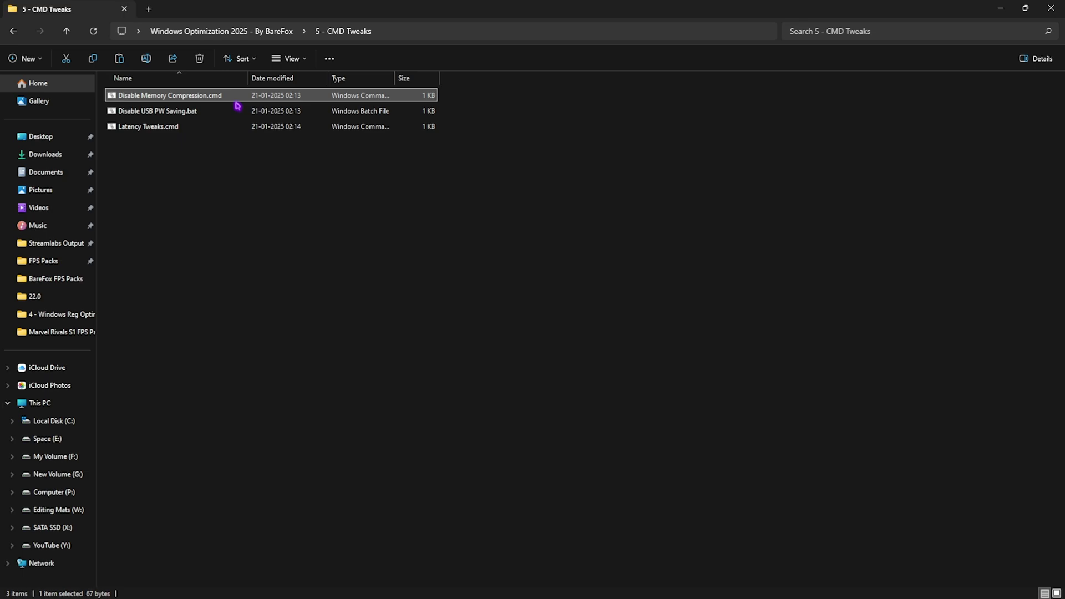
Open Disable USB PW Saving.bat in Notepad, examine its USB power-saving registry commands and close it.
left_click(238, 107)
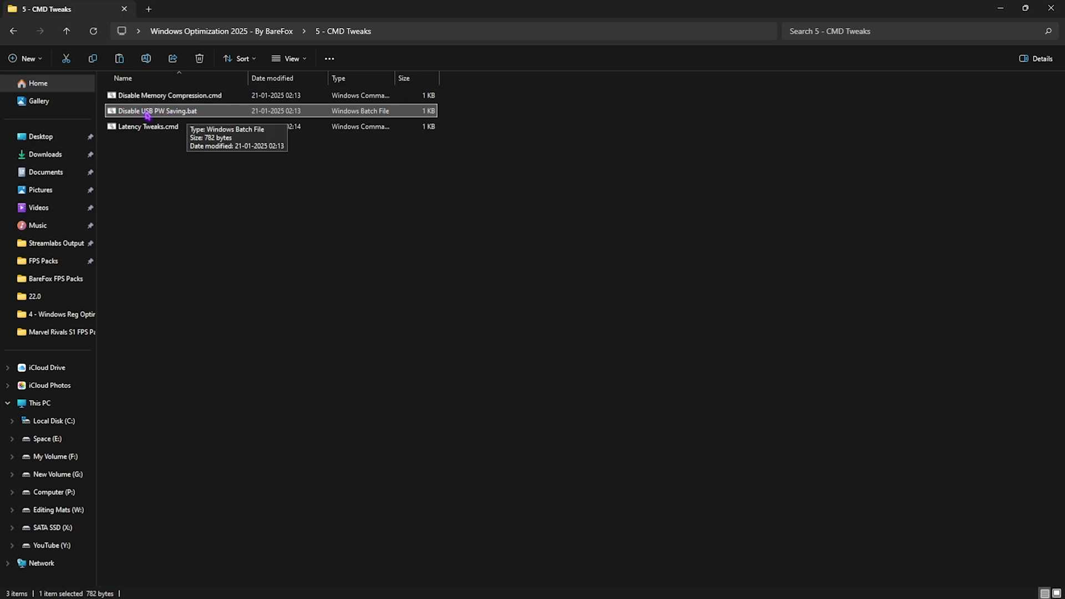
double_click(169, 111)
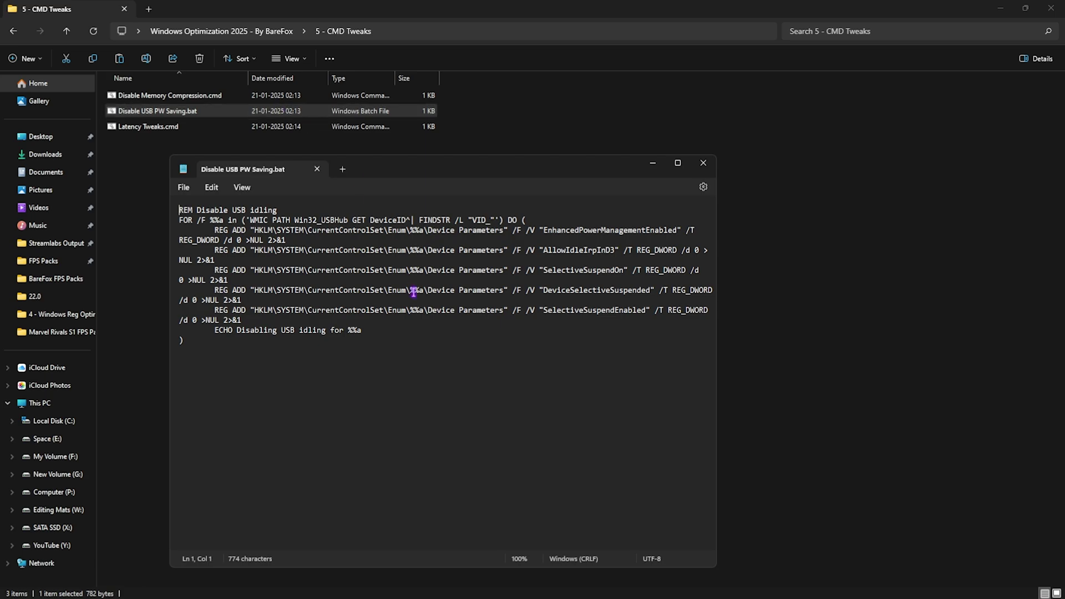
left_click(317, 168)
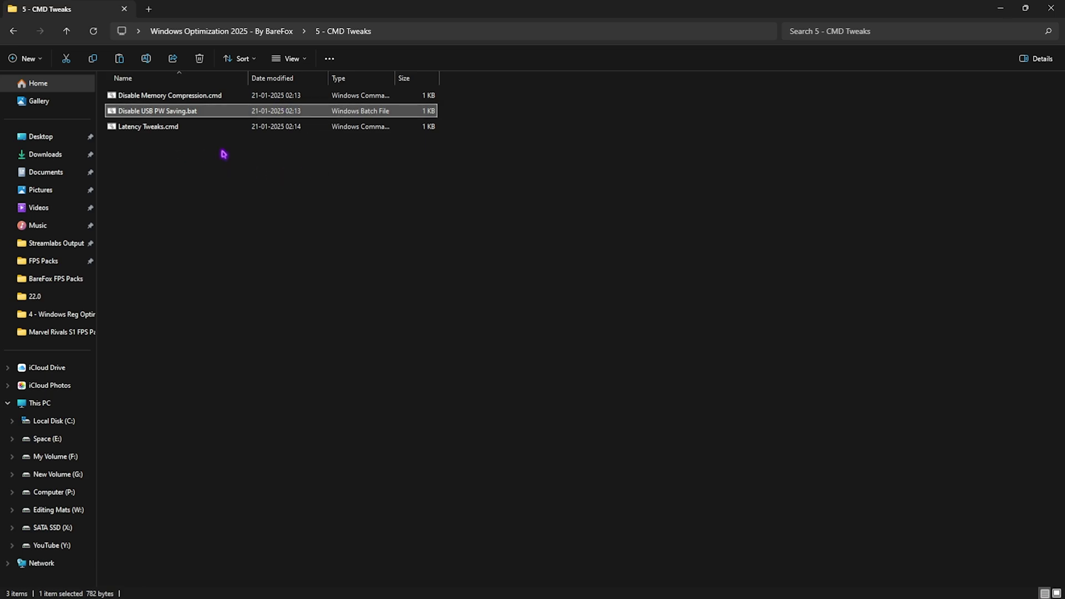
Open Latency Tweaks.cmd in Notepad, examine its dynamic tick, HPET and synthetic timer lines, close it and select all three scripts.
left_click(135, 127)
right_click(168, 127)
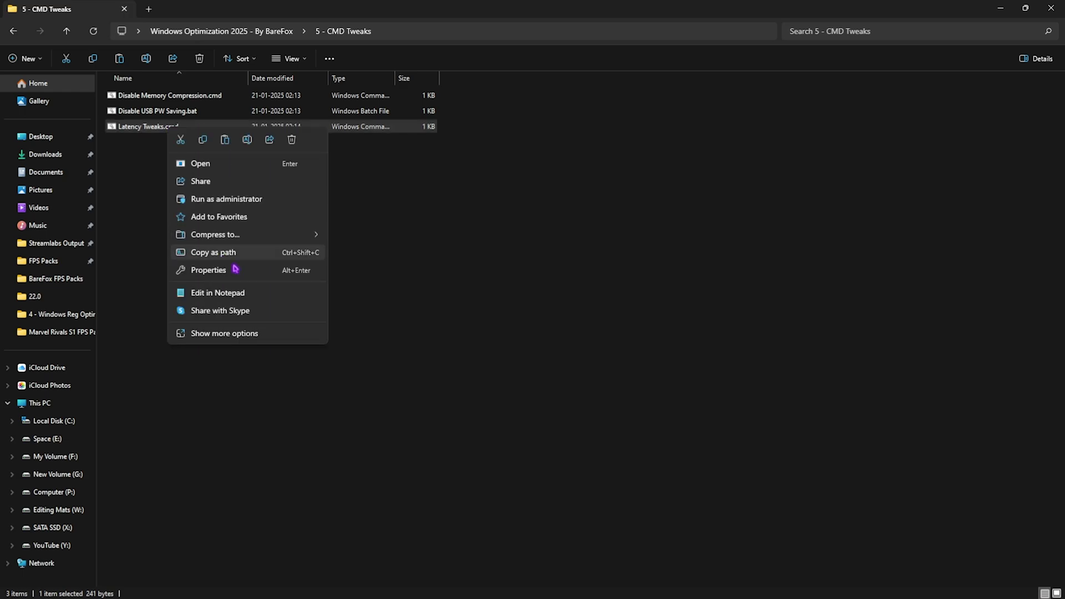
left_click(218, 292)
left_click_drag(212, 220, 354, 231)
left_click(279, 216)
left_click(349, 232)
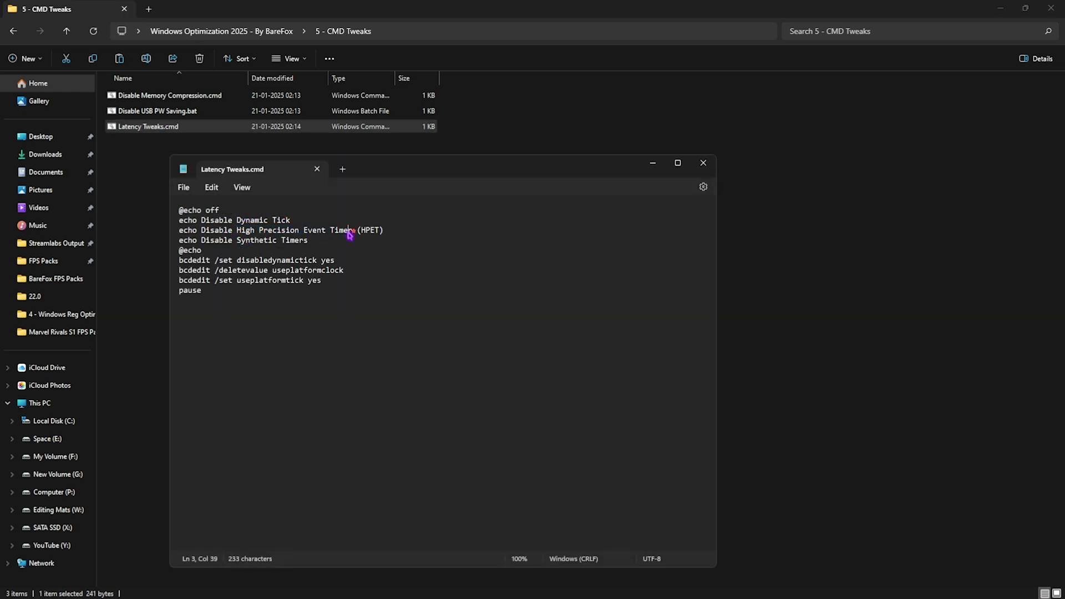
left_click_drag(245, 241, 308, 241)
left_click(301, 242)
left_click(317, 169)
left_click_drag(198, 176, 198, 98)
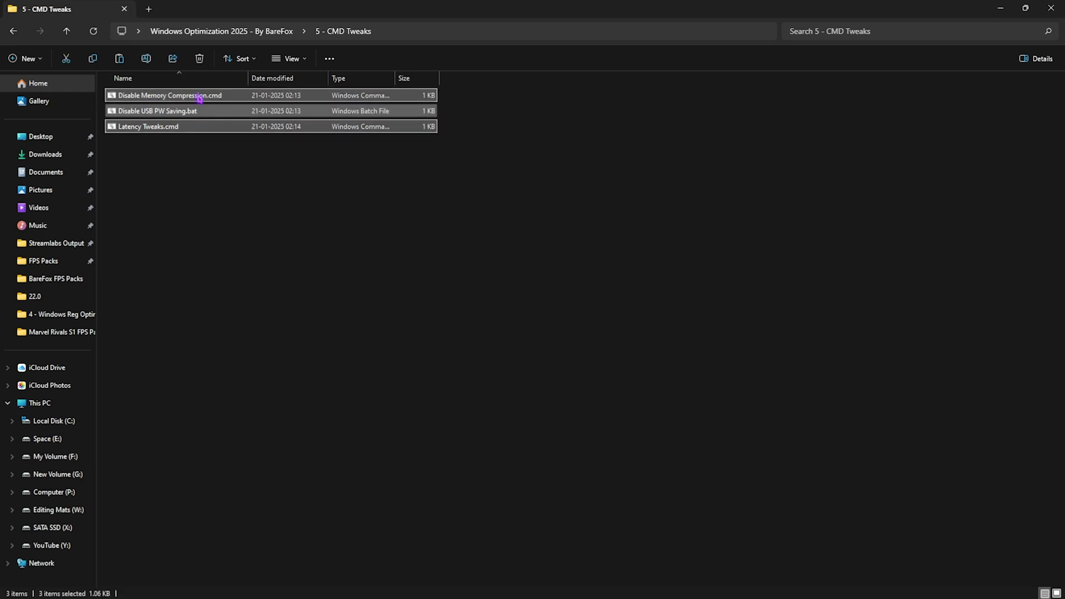
Run Delete Temporary Files.cmd from the pack's 6 - Cleanup Windows folder as administrator and review its output.
left_click(219, 32)
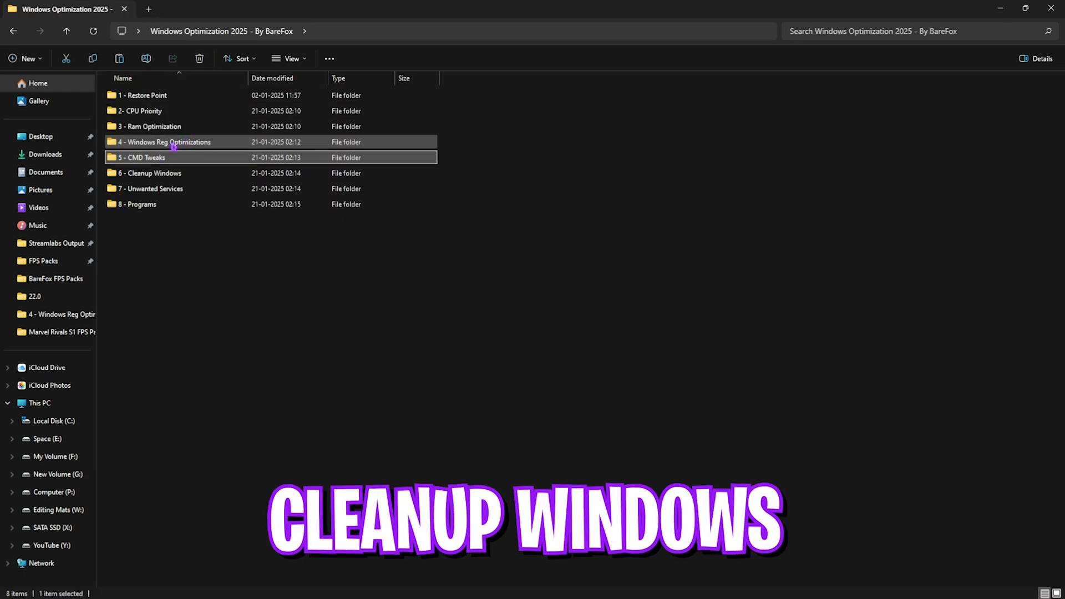
double_click(152, 174)
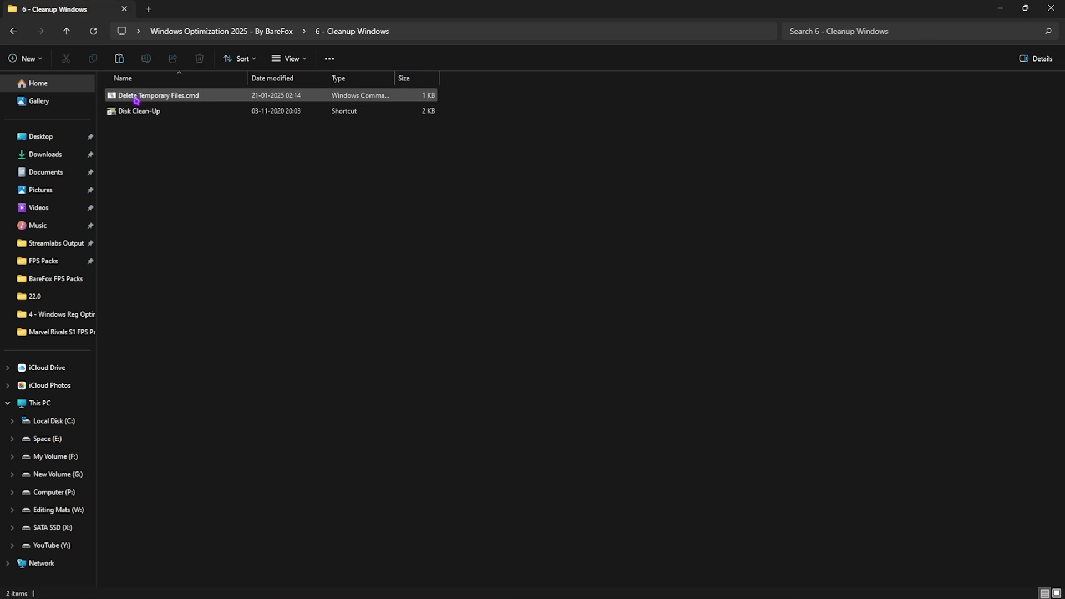
left_click(174, 101)
right_click(156, 102)
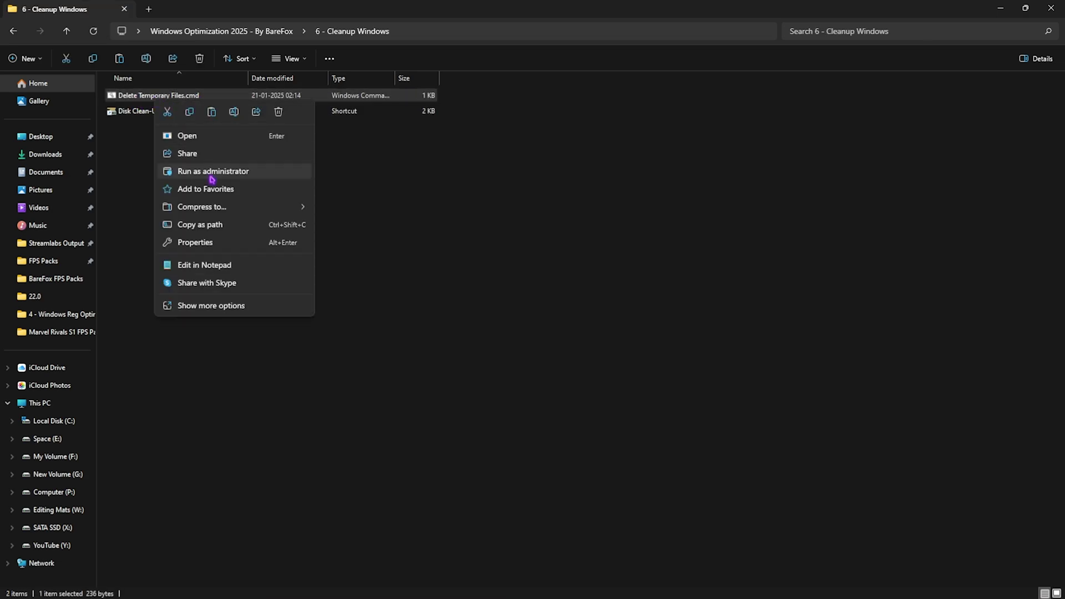
left_click(212, 176)
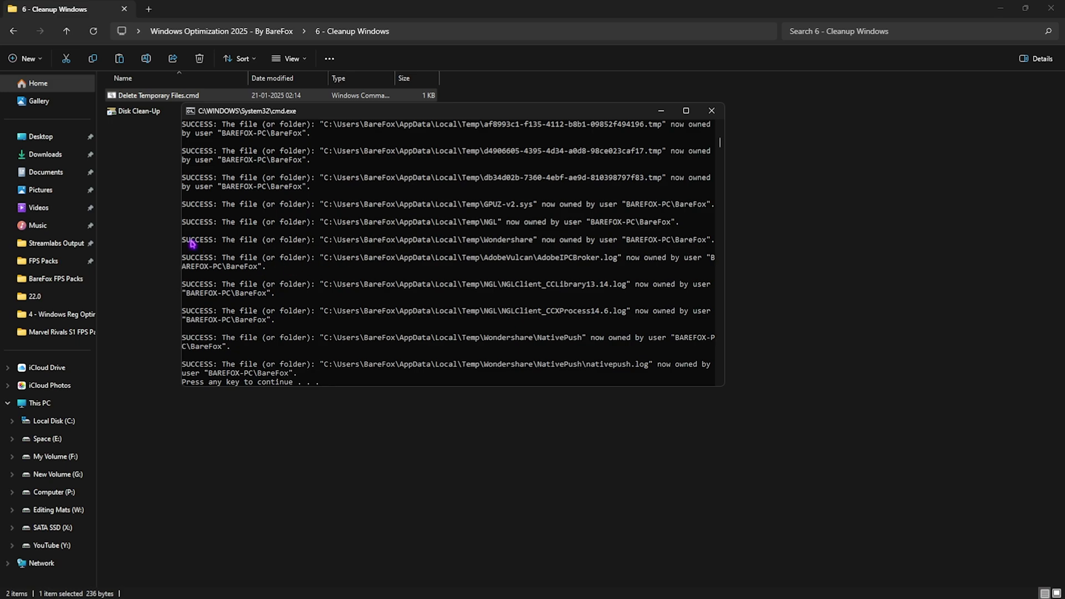
scroll(352, 260, "up", 2)
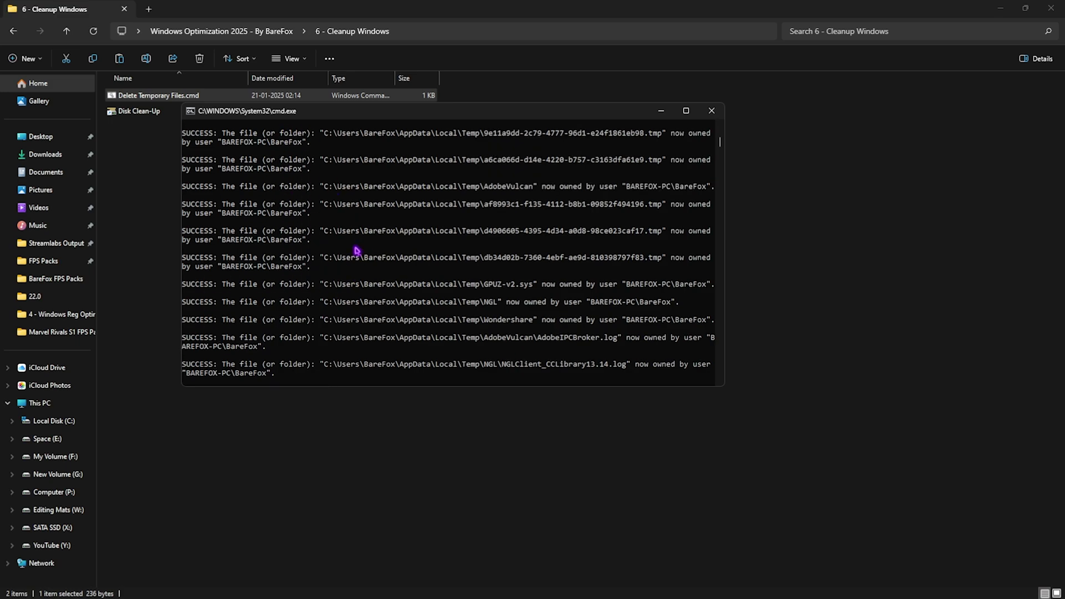
scroll(320, 285, "down", 2)
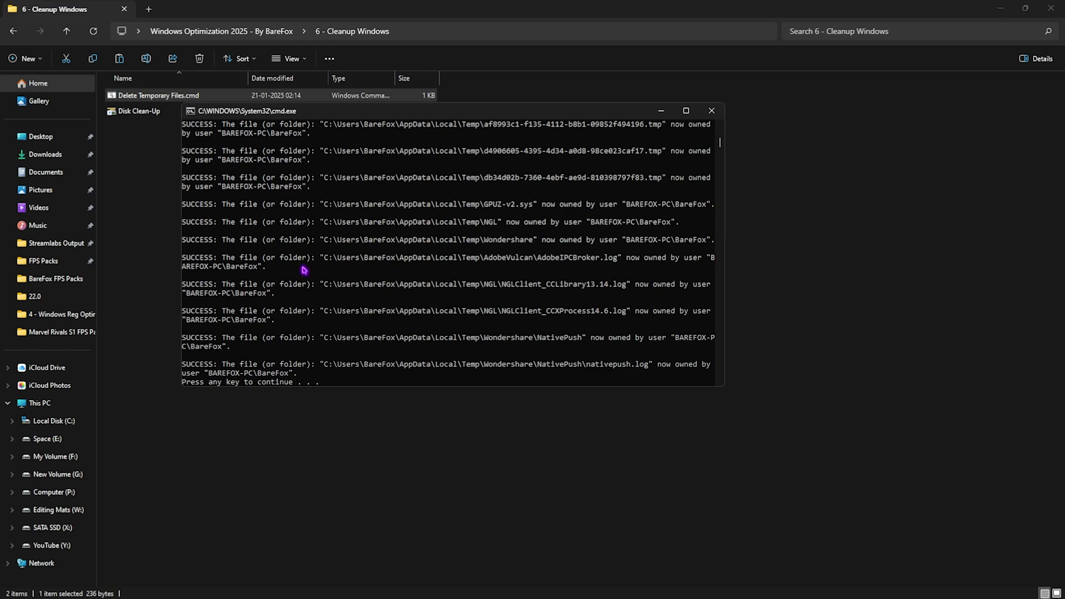
Launch the Disk Clean-Up shortcut and choose drive C: as the drive to clean.
double_click(157, 113)
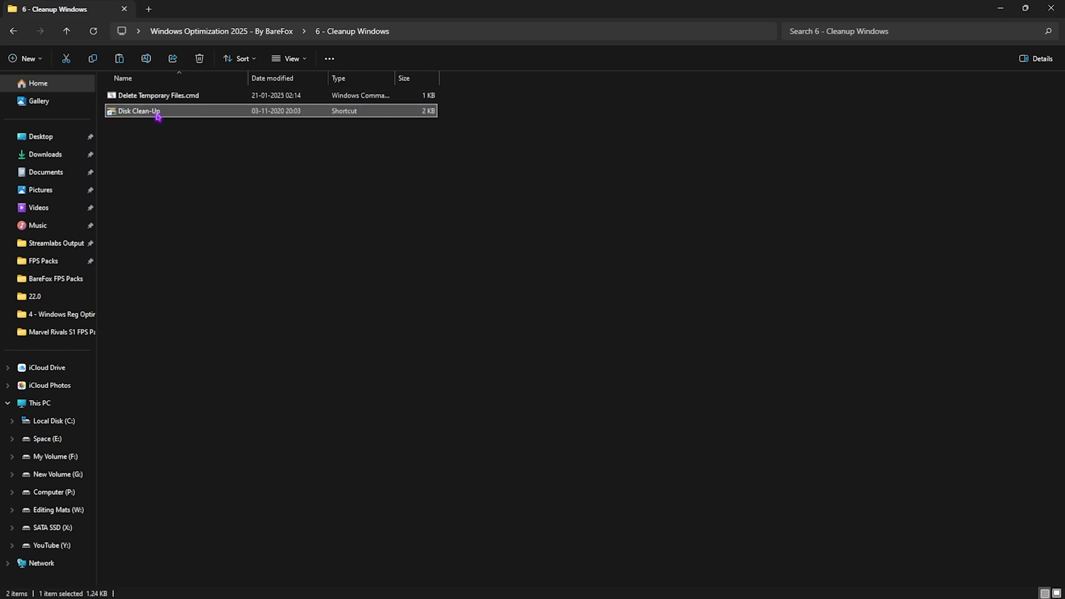
left_click(485, 305)
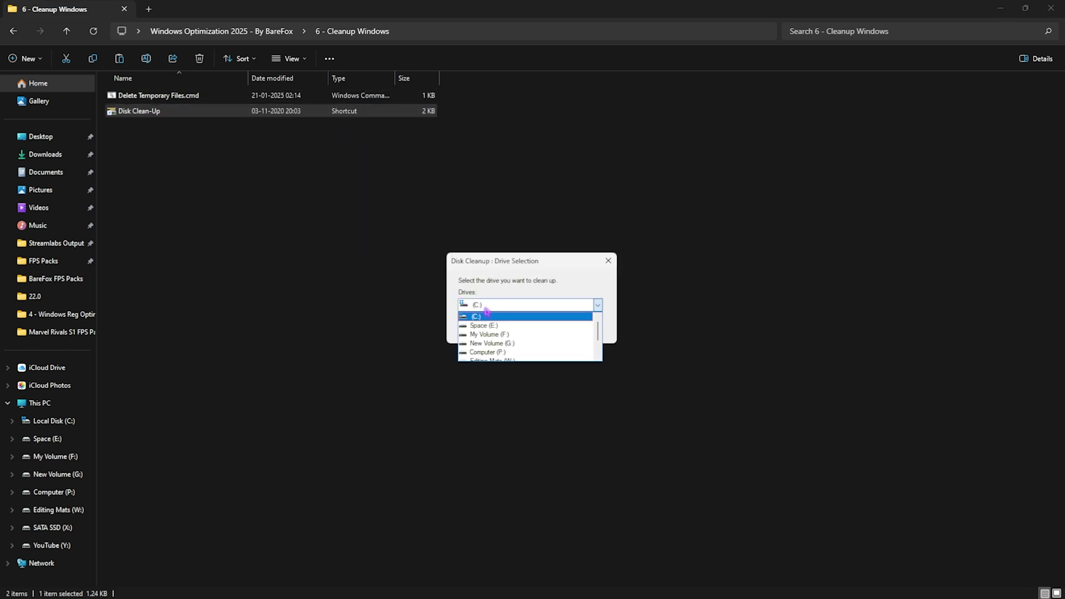
left_click(477, 316)
left_click(503, 327)
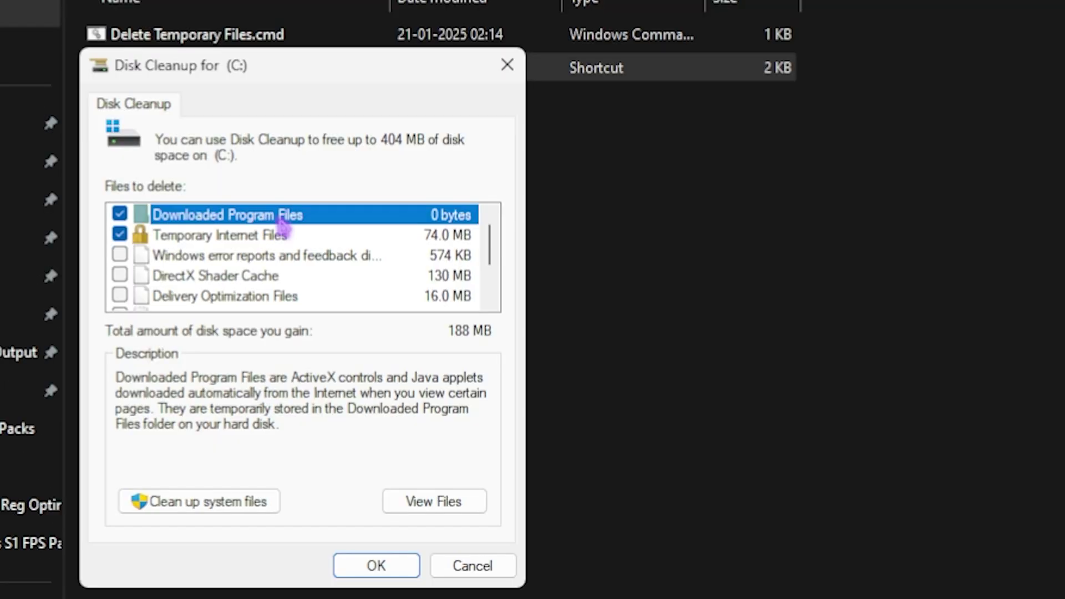
Add Temporary files, Recycle Bin, DirectX Shader Cache, Delivery Optimization Files and Windows error reports to the cleanup and permanently delete the files.
scroll(227, 203, "down", 1)
scroll(343, 265, "up", 1)
scroll(344, 265, "down", 1)
scroll(344, 265, "up", 1)
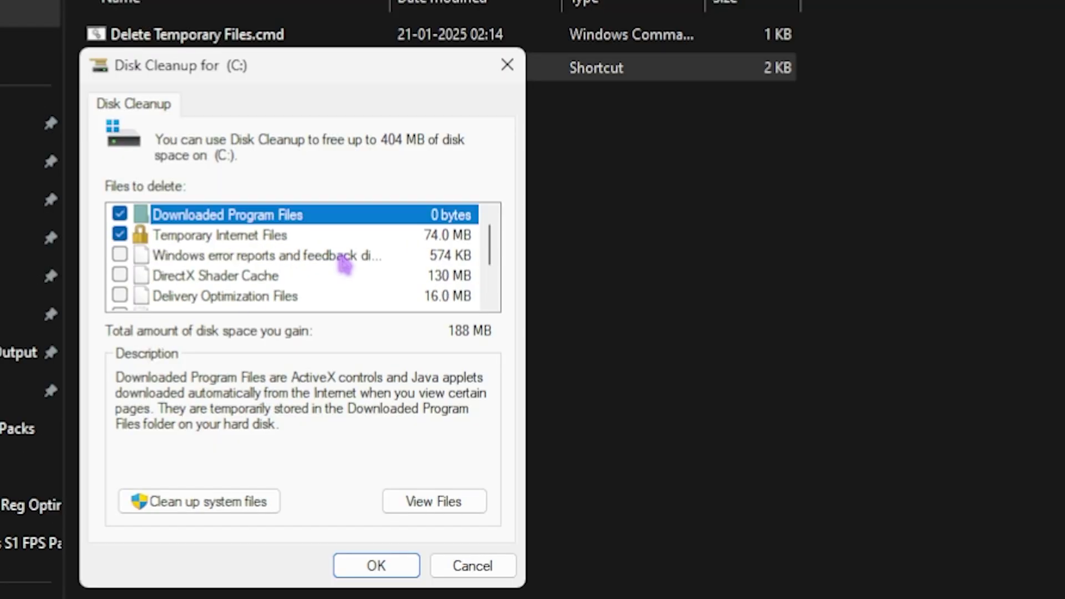
scroll(344, 265, "down", 1)
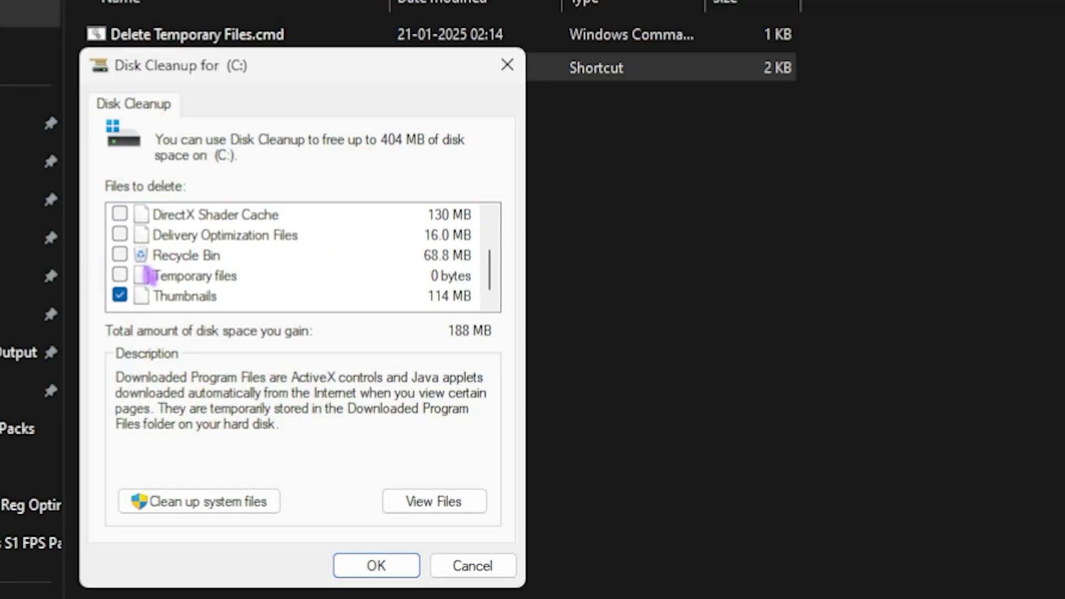
left_click(136, 275)
left_click(119, 275)
left_click(120, 255)
scroll(188, 275, "up", 1)
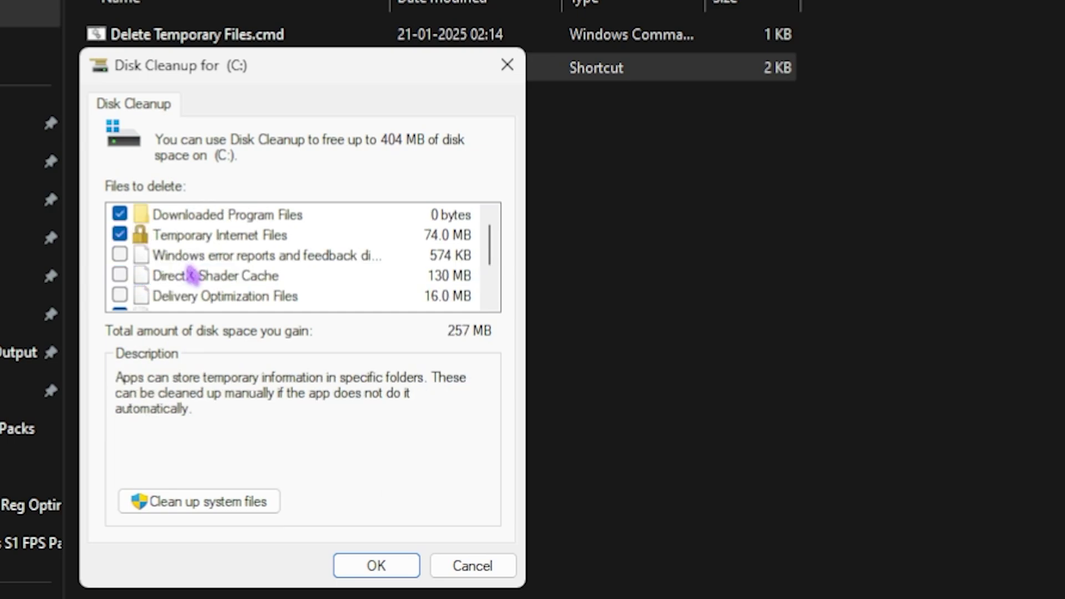
left_click(120, 274)
left_click(120, 295)
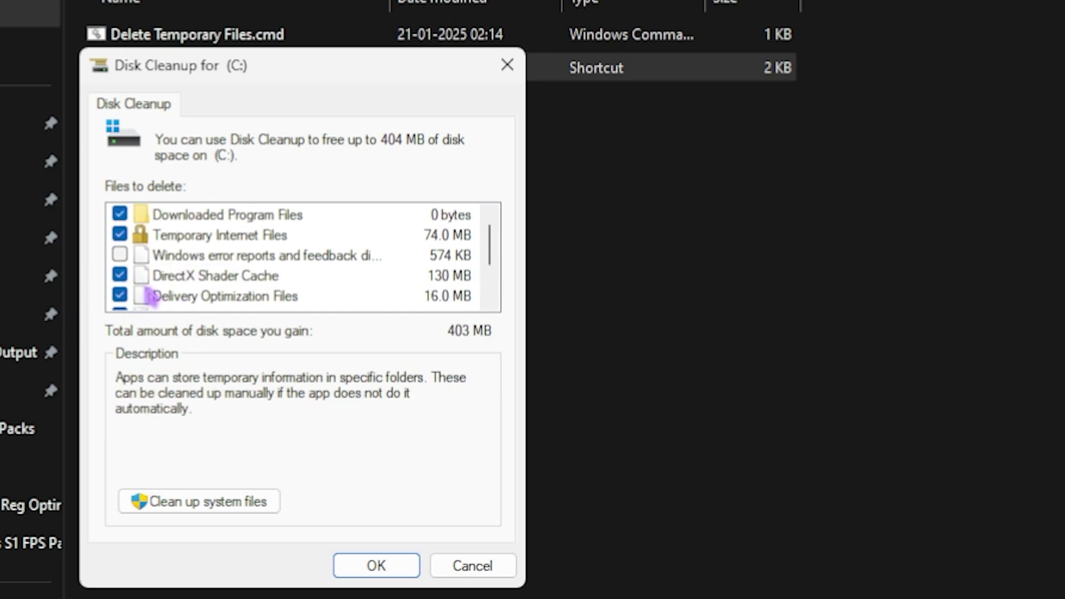
left_click(119, 255)
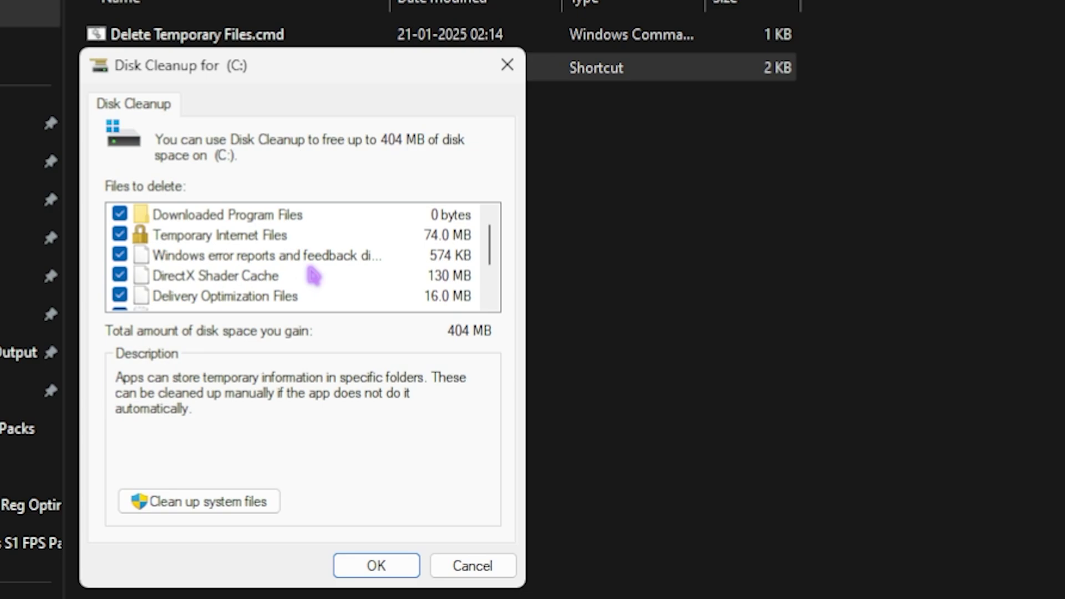
left_click(399, 565)
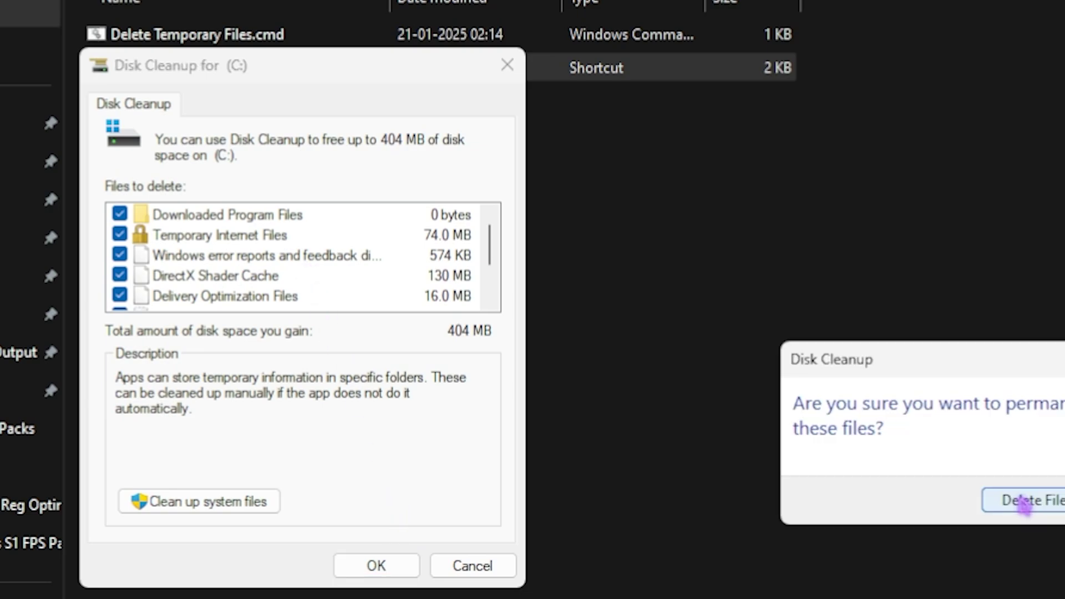
left_click(1023, 502)
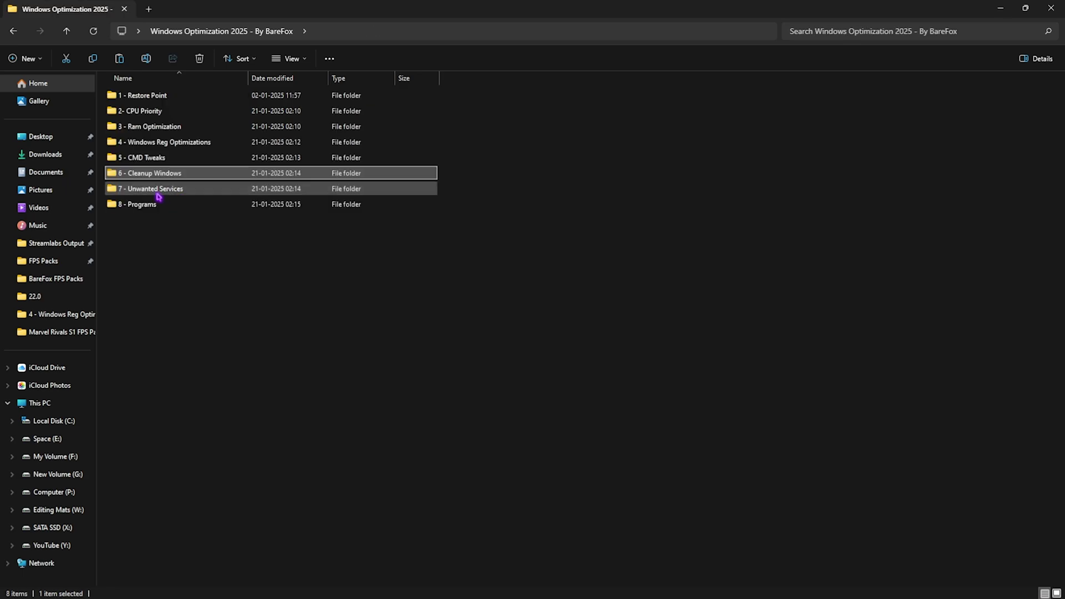
Open the pack's 7 - Unwanted Services folder and look over its service-disabling registry files.
left_click(158, 191)
double_click(158, 191)
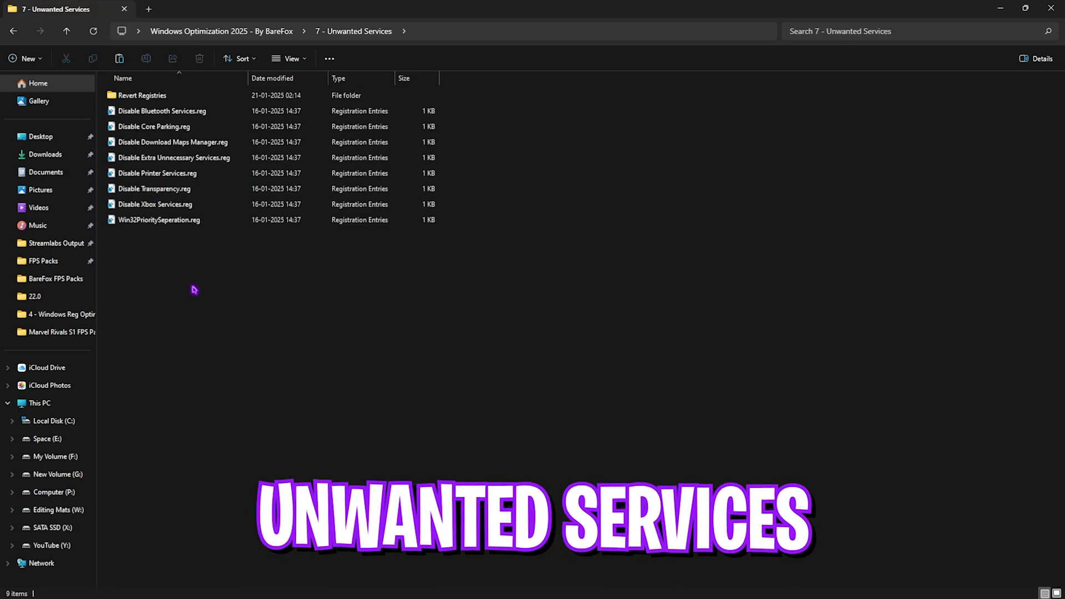
left_click_drag(190, 288, 195, 111)
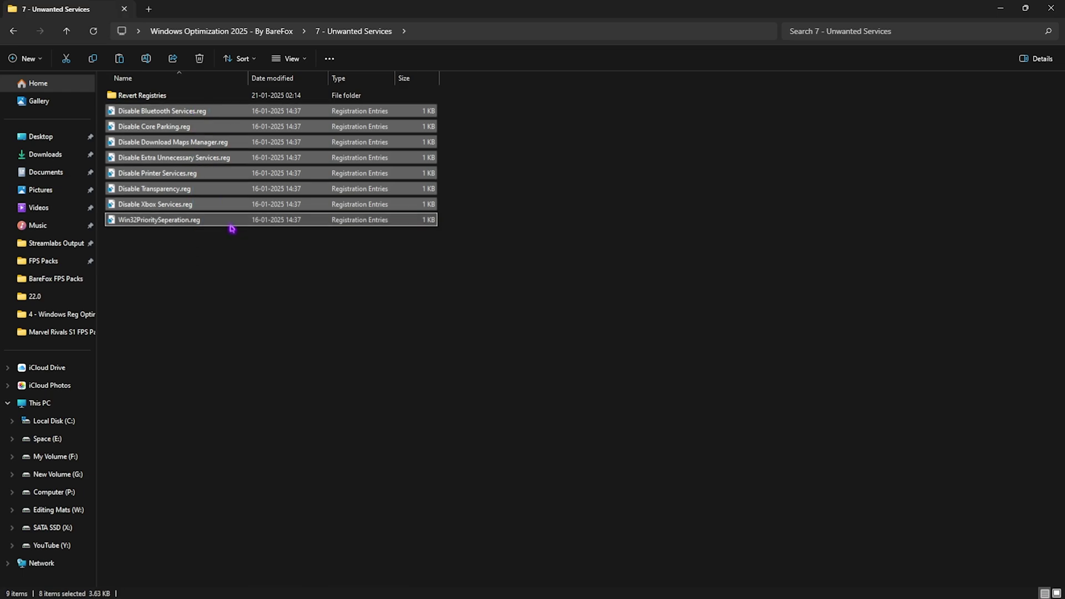
left_click(161, 294)
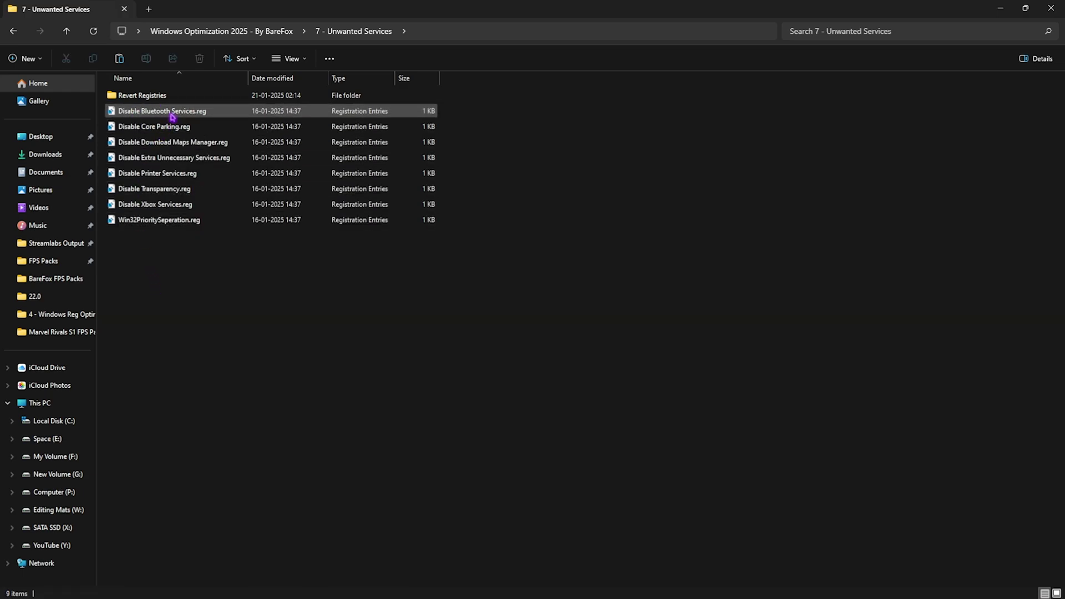
left_click(175, 125)
left_click(167, 143)
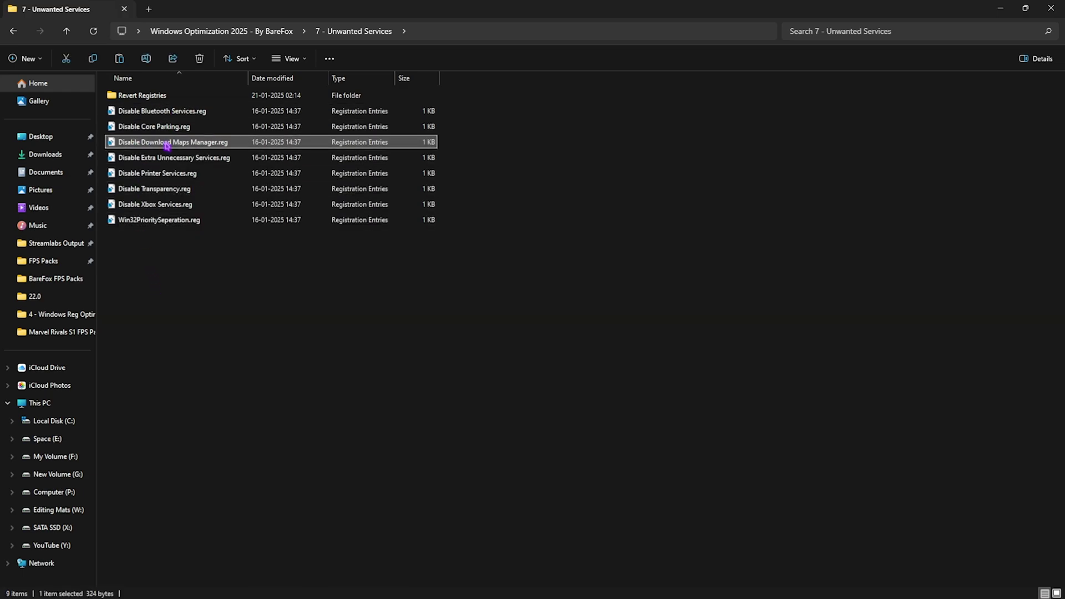
left_click(166, 158)
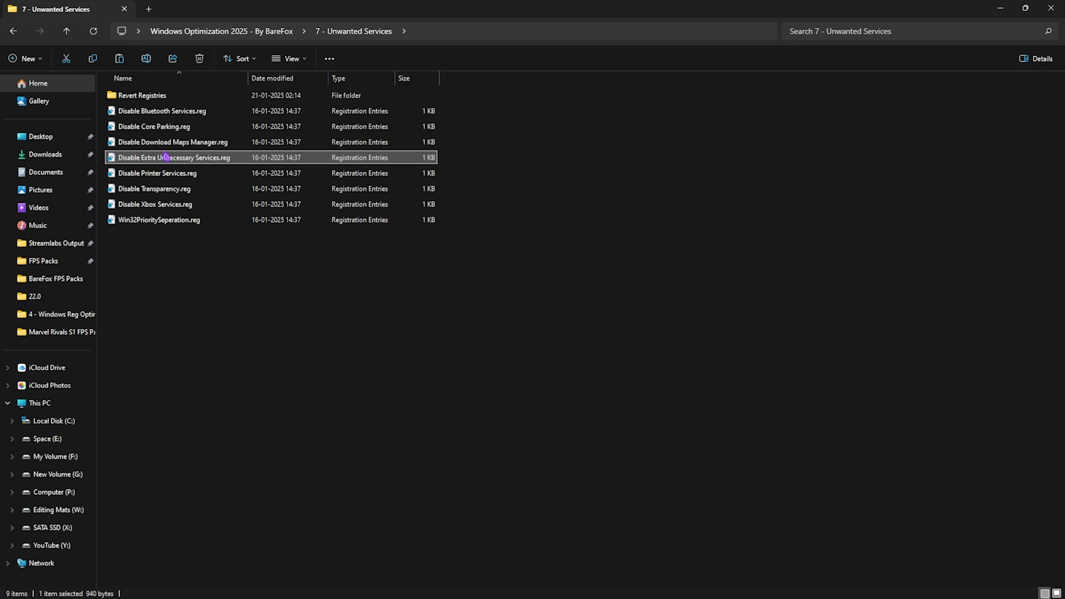
mouse_move(191, 278)
left_mouse_down()
mouse_move(178, 109)
mouse_move(189, 267)
left_mouse_up()
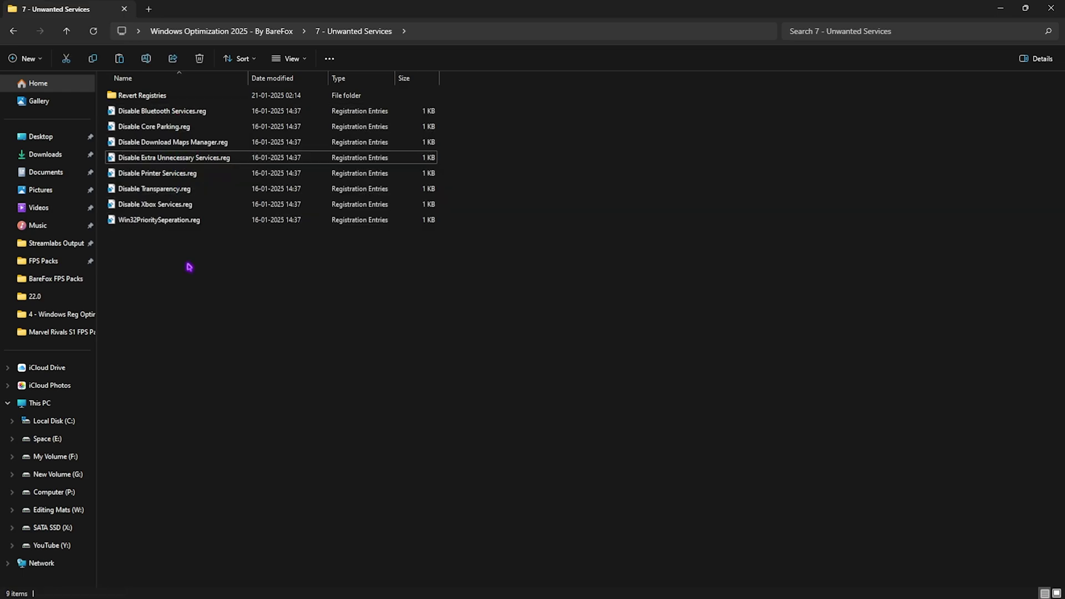
Compare Disable Bluetooth Services.reg and Disable Printer Services.reg in the list, leaving the Bluetooth file selected.
left_click(167, 111)
left_click(162, 173)
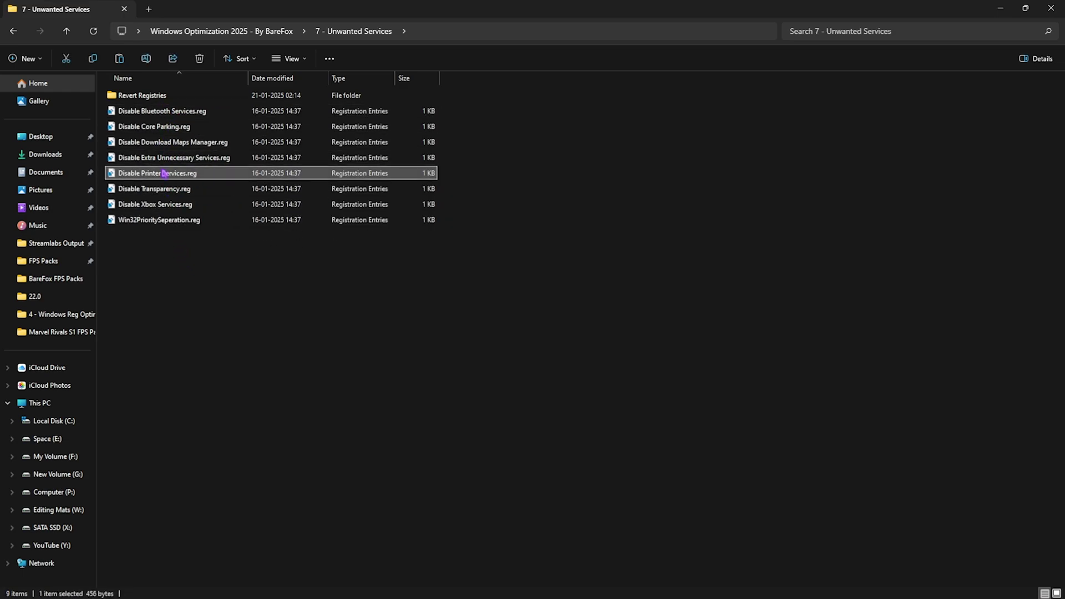
left_click(167, 112)
left_click(167, 111, "ctrl")
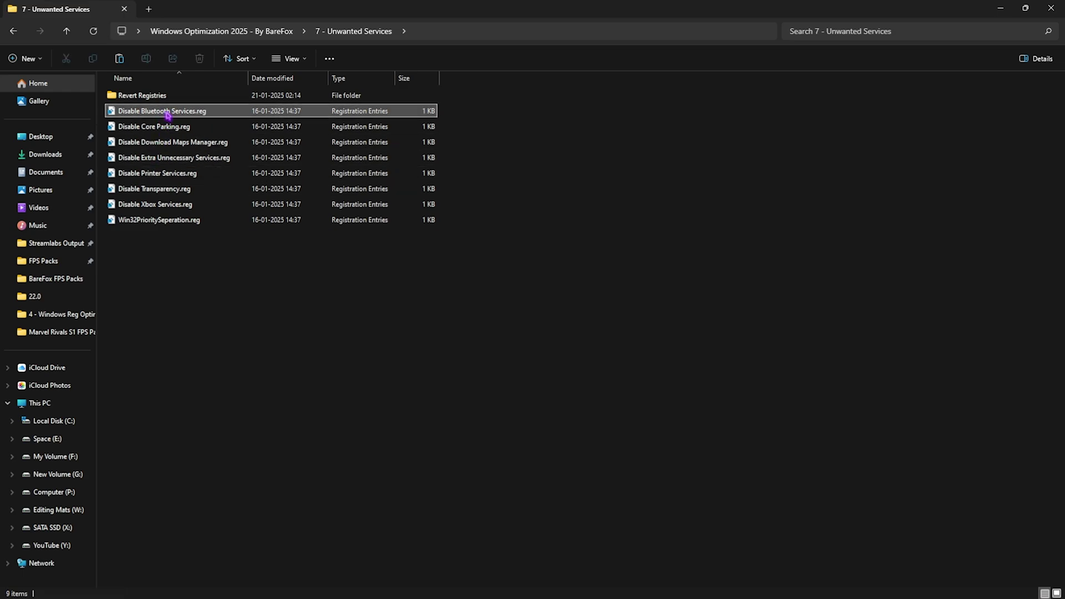
left_click(168, 111)
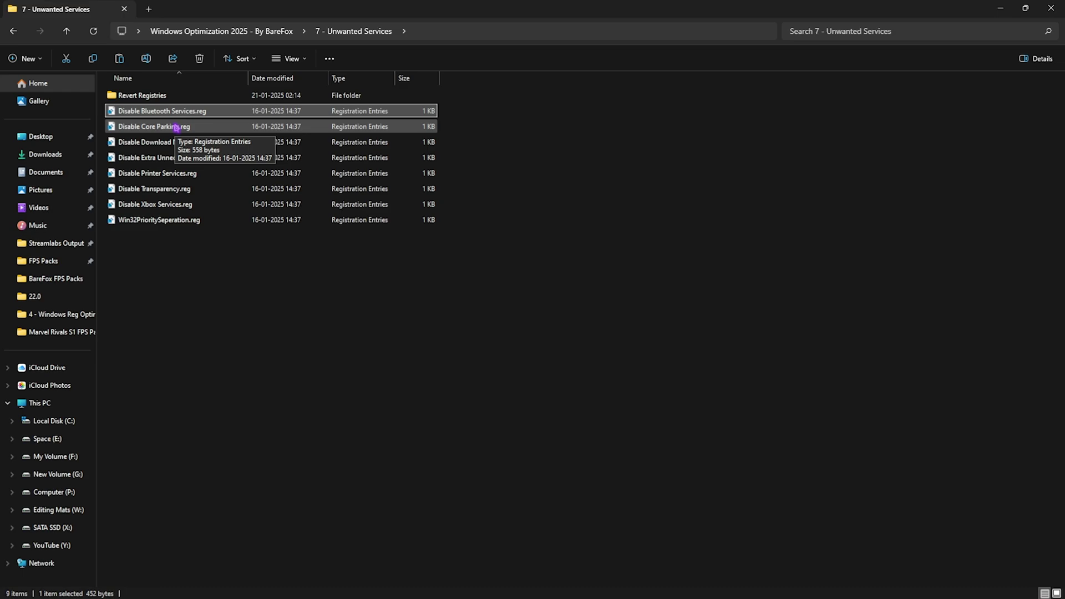
Open the Revert Registries folder and look over its service-enabling registry files.
double_click(228, 97)
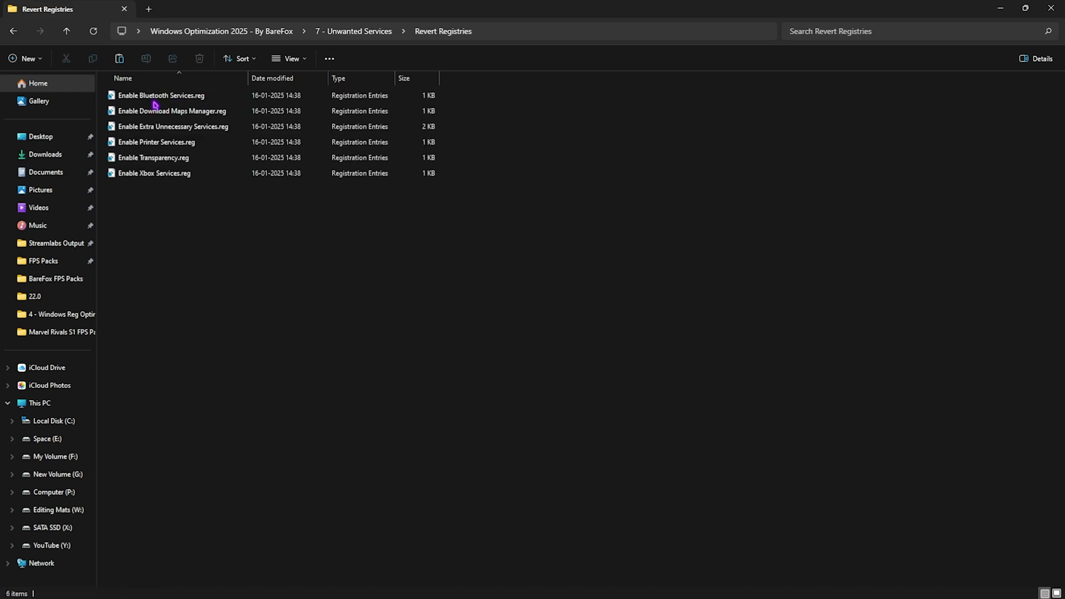
left_click_drag(247, 242, 200, 99)
left_click(229, 232)
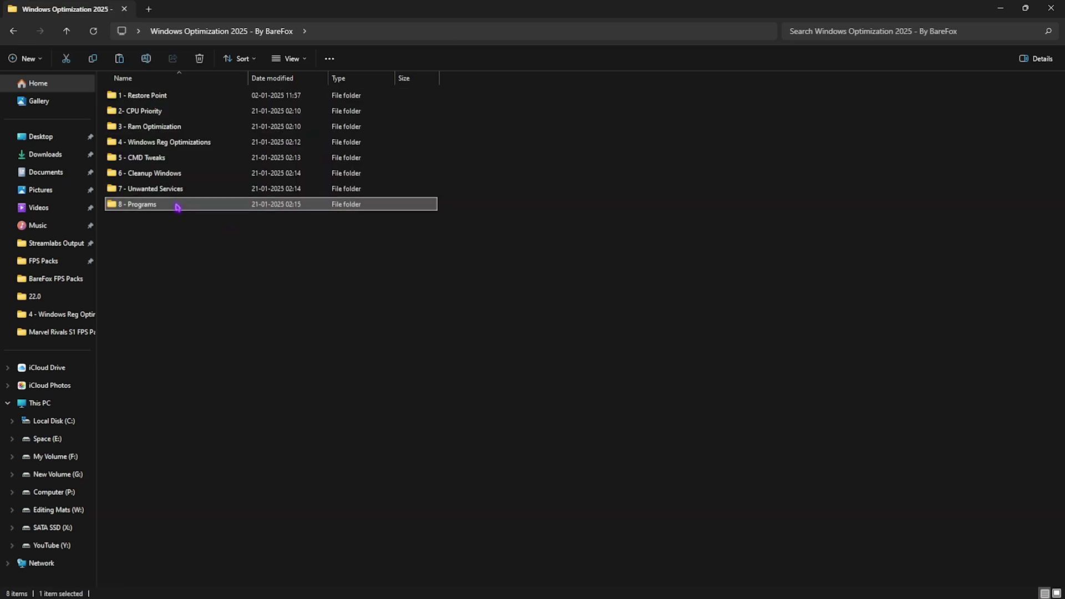
Open the pack's 8 - Programs folder, look over its two applications and select MSI_util_v3.exe.
double_click(178, 204)
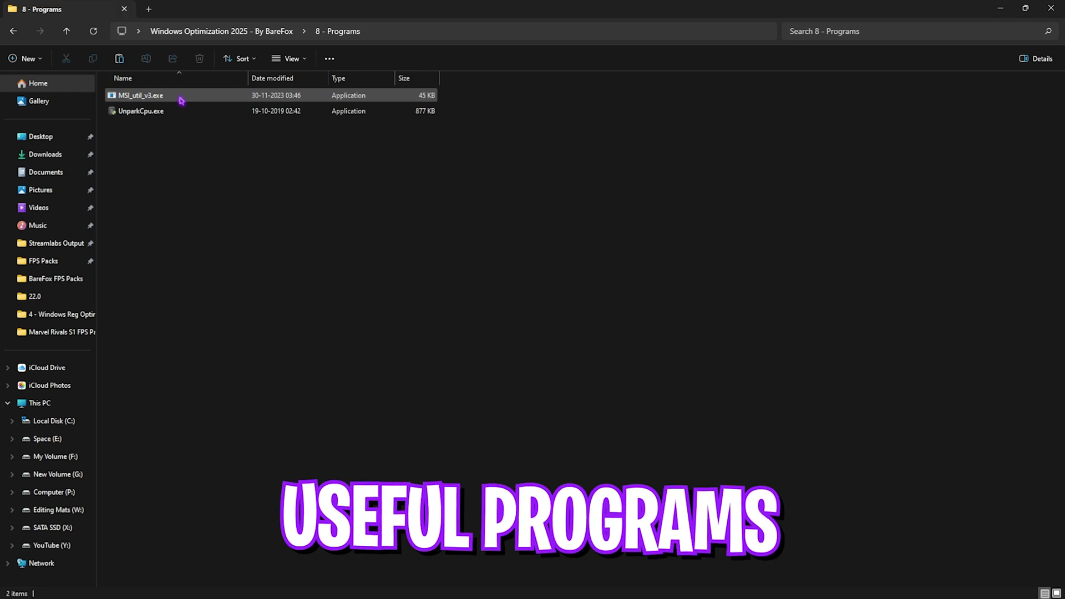
left_click(172, 111)
left_click(164, 95, "ctrl")
left_click(147, 200)
left_click(156, 99)
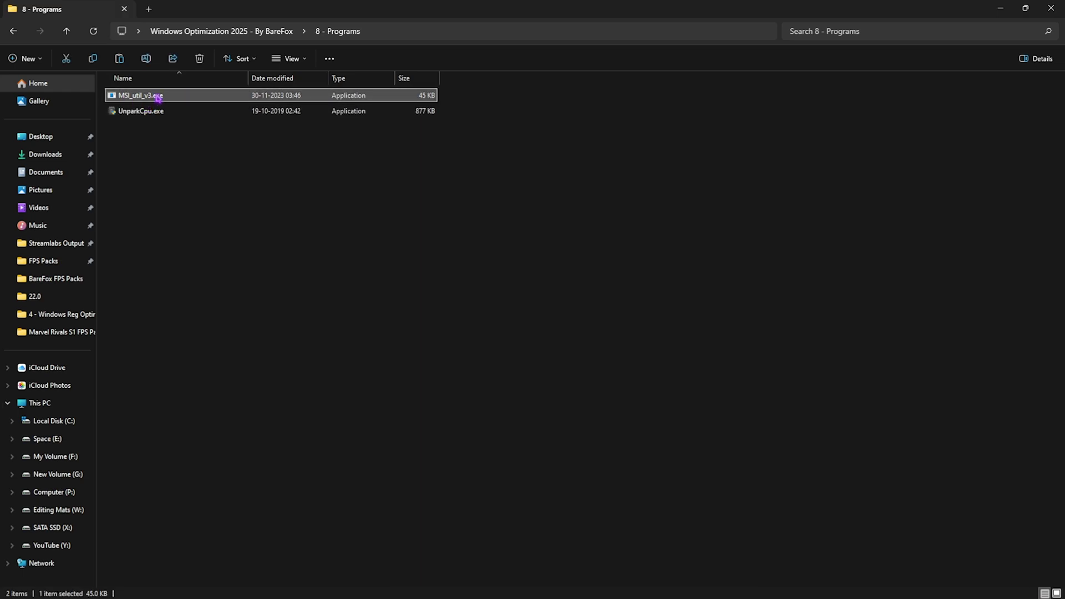
Run MSI_util_v3.exe as administrator, set the NVIDIA GeForce RTX 2070 SUPER interrupt priority to High and close the utility.
right_click(158, 99)
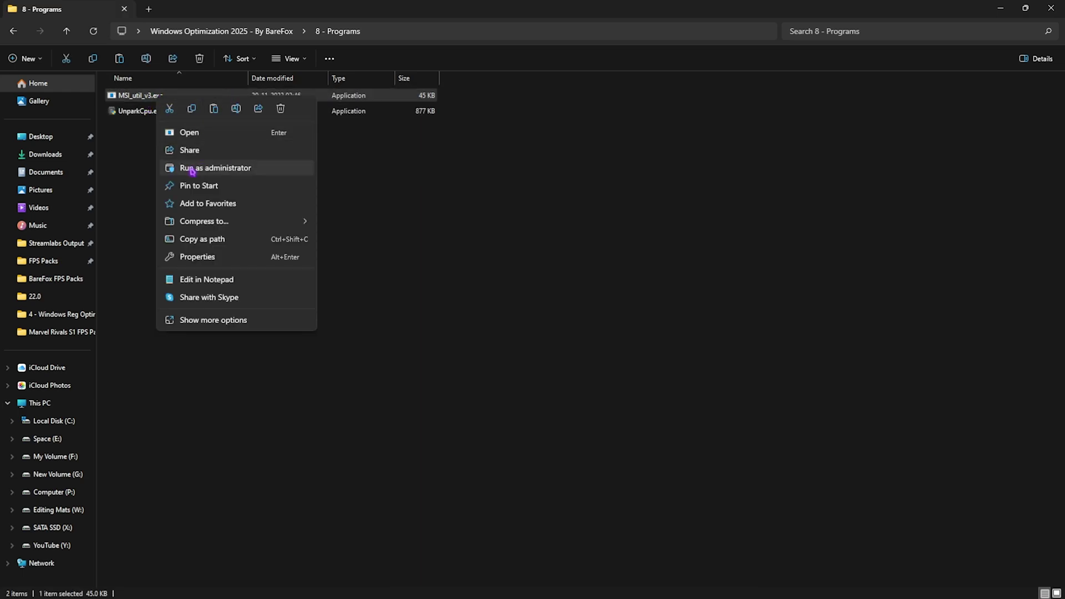
left_click(191, 168)
left_click(253, 292)
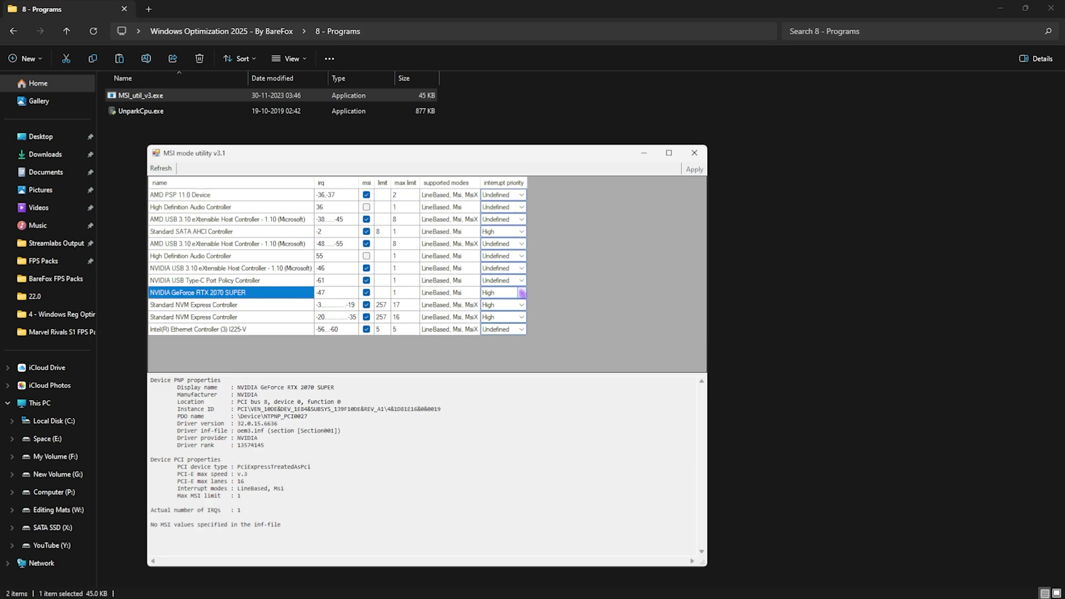
left_click(522, 292)
left_click(500, 324)
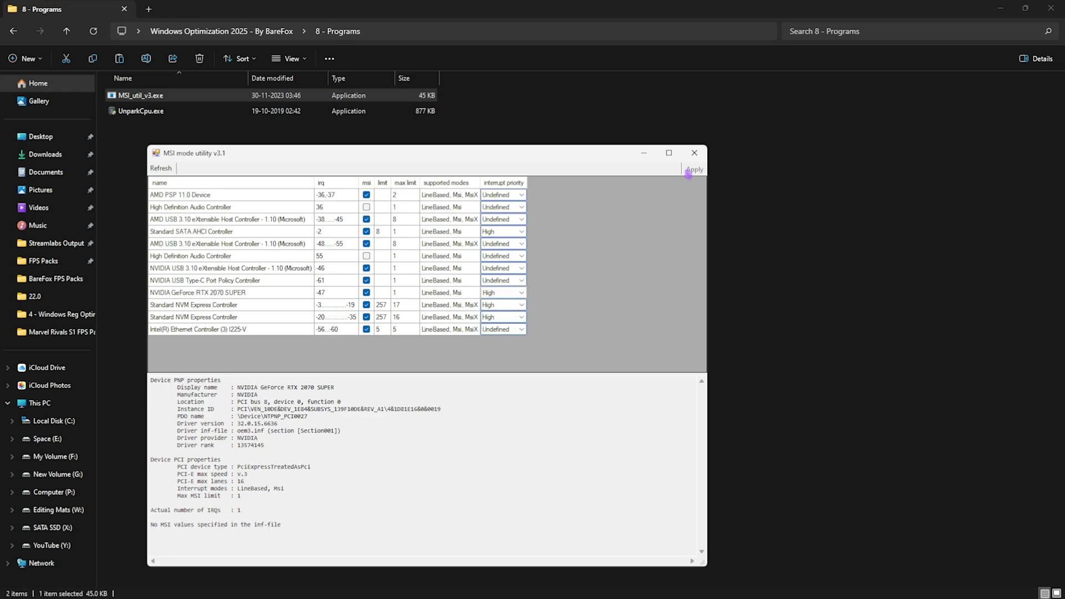
left_click(694, 152)
Launch UnparkCpu.exe, set the core parking index to 100% unparked and apply it.
left_click(147, 110)
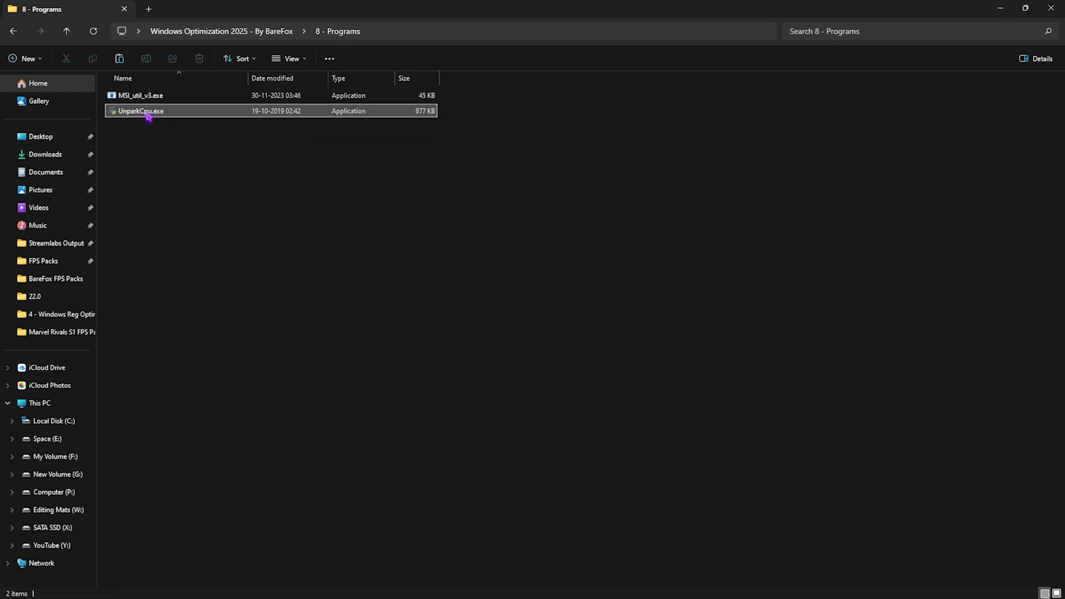
double_click(178, 112)
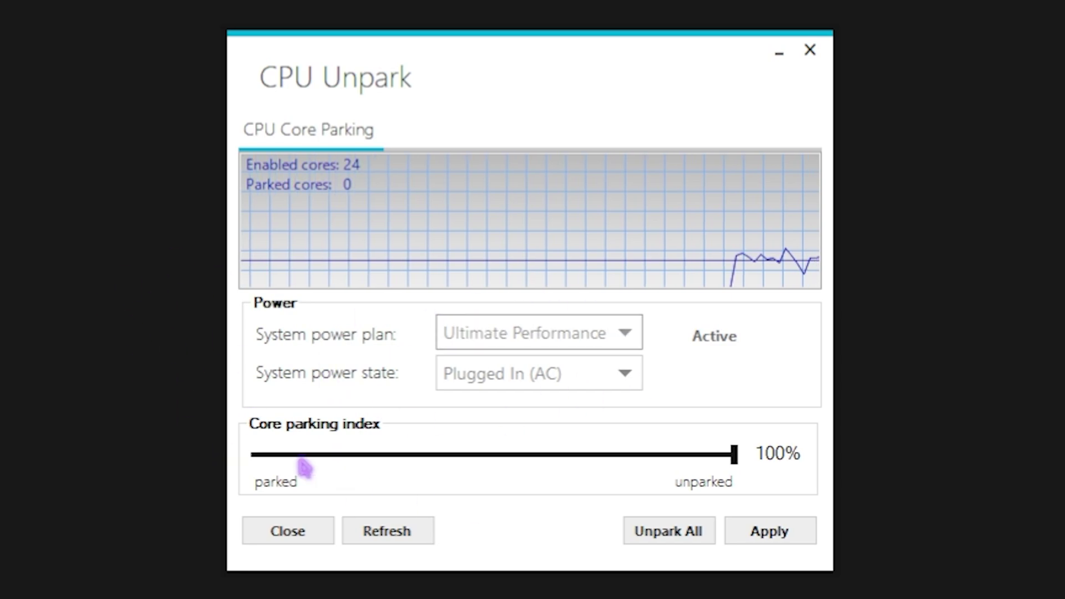
left_click_drag(274, 465, 774, 480)
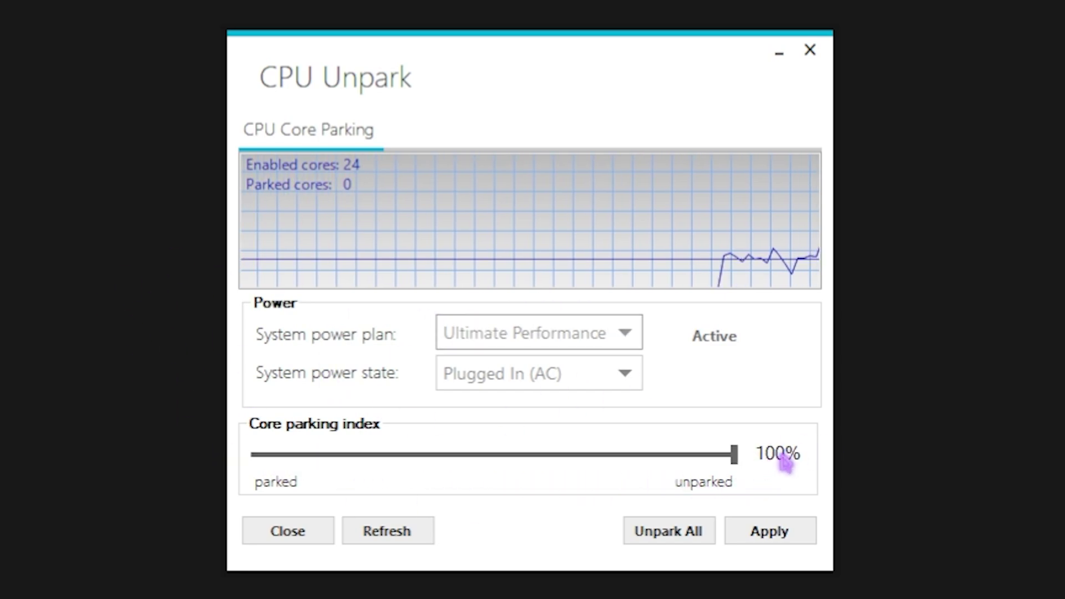
left_click(777, 527)
left_click(700, 373)
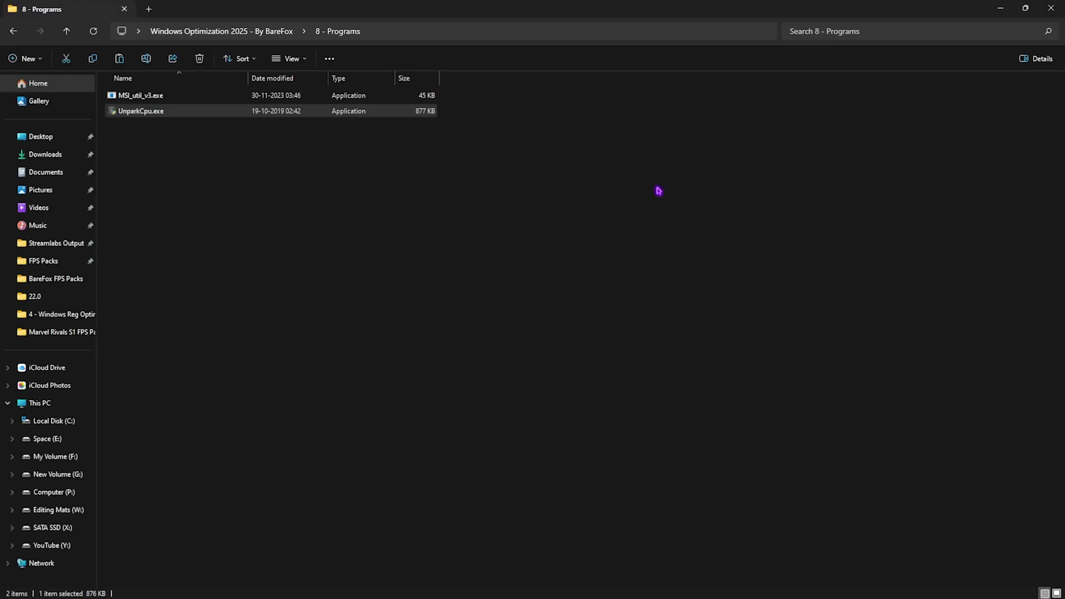
left_click(335, 178)
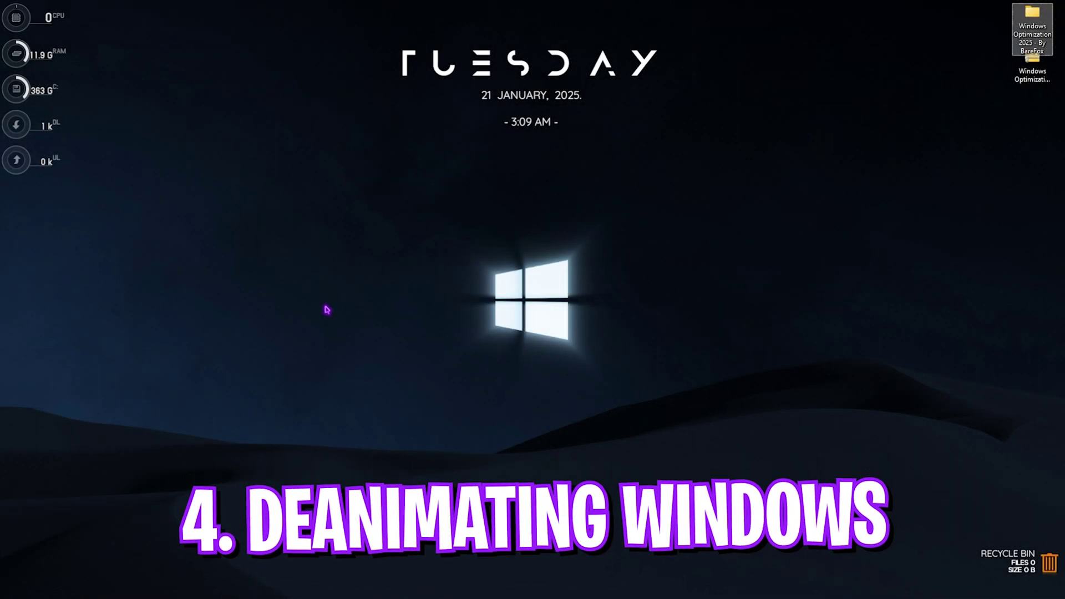
Open the Windows performance options and go to the custom paging file size of drive C: in the virtual memory settings.
key("super")
type("adjust")
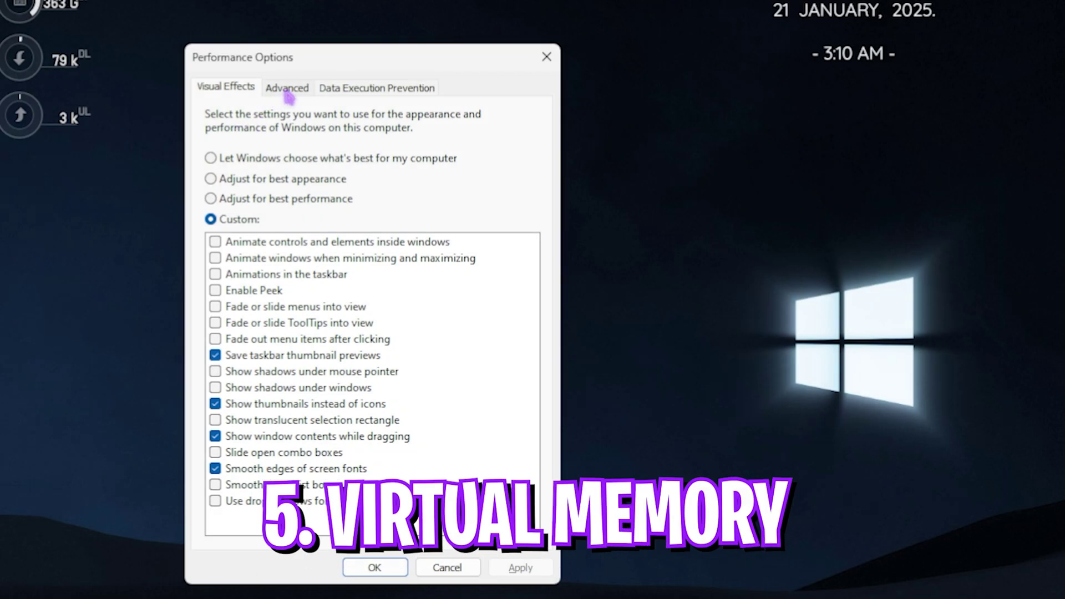
left_click(290, 88)
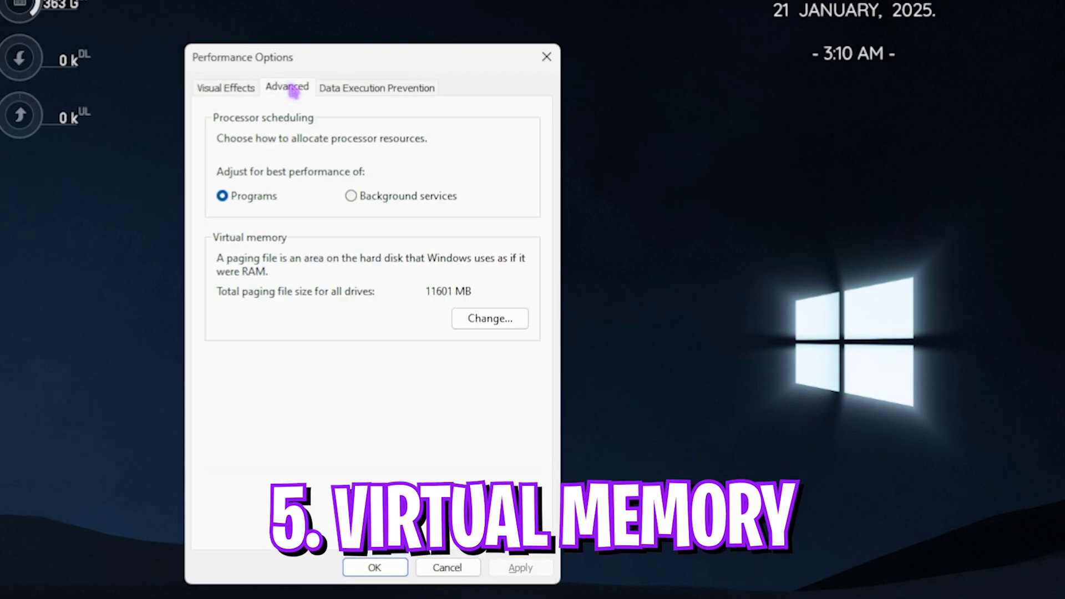
left_click(508, 327)
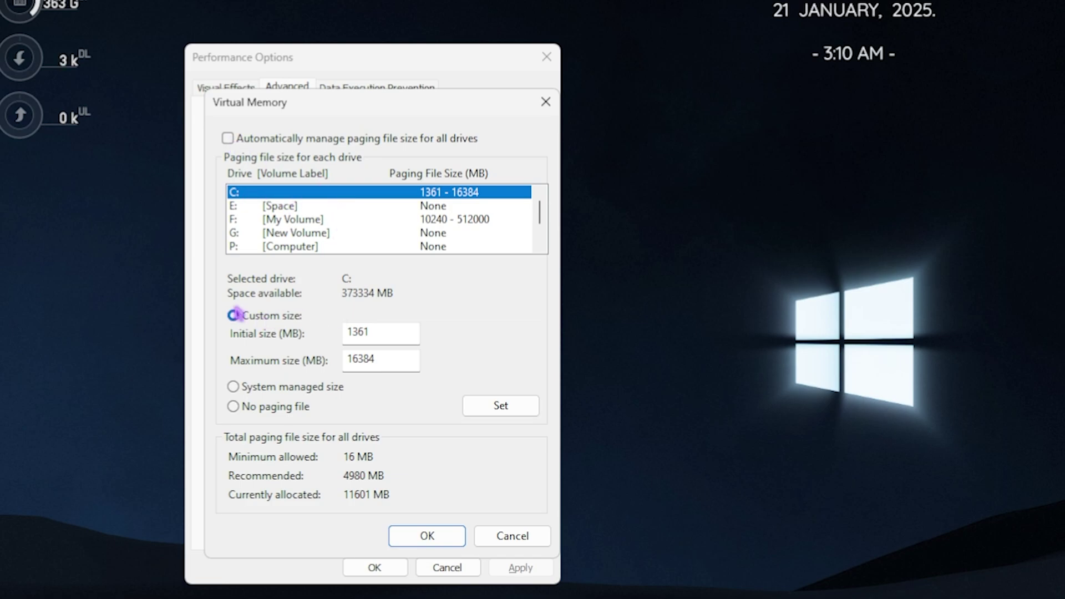
double_click(352, 331)
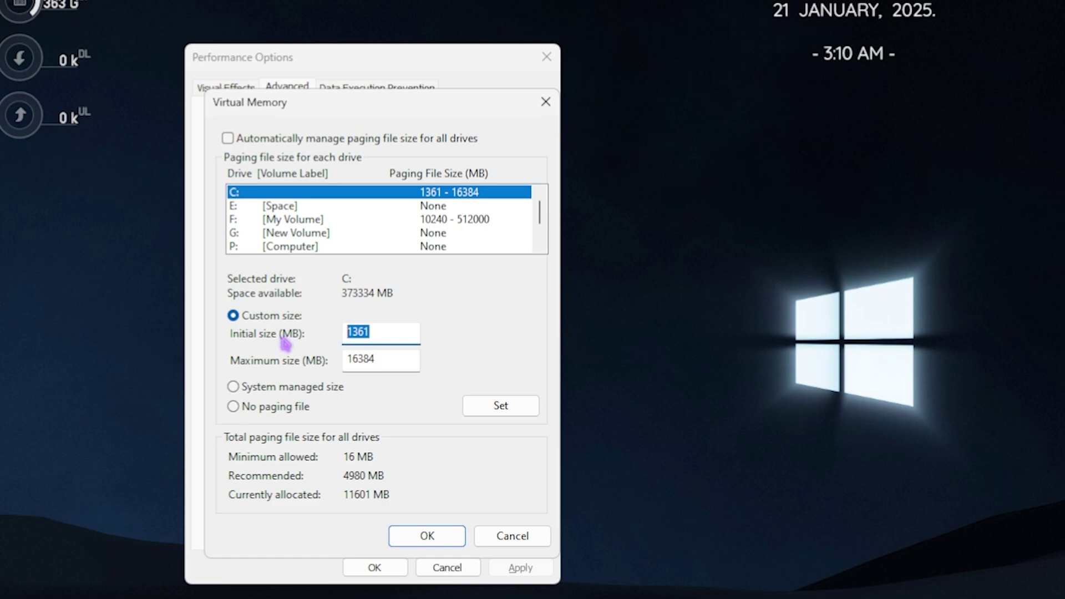
left_click(350, 360)
Open Calculator and multiply 32 by 1024 to convert the RAM size to megabytes.
key("super")
type("cal")
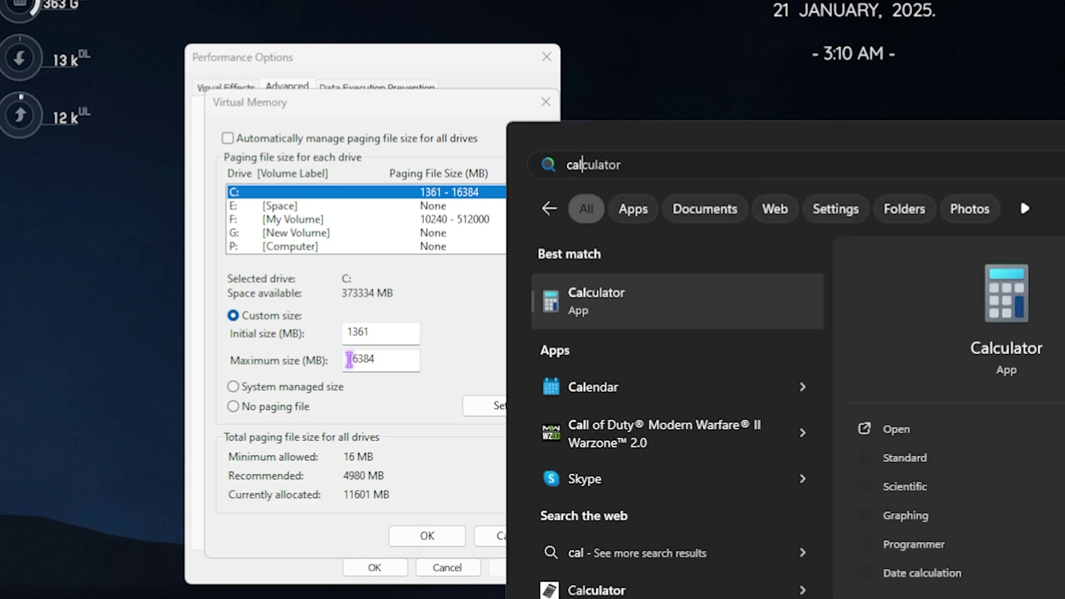
key("Return")
left_click(840, 515)
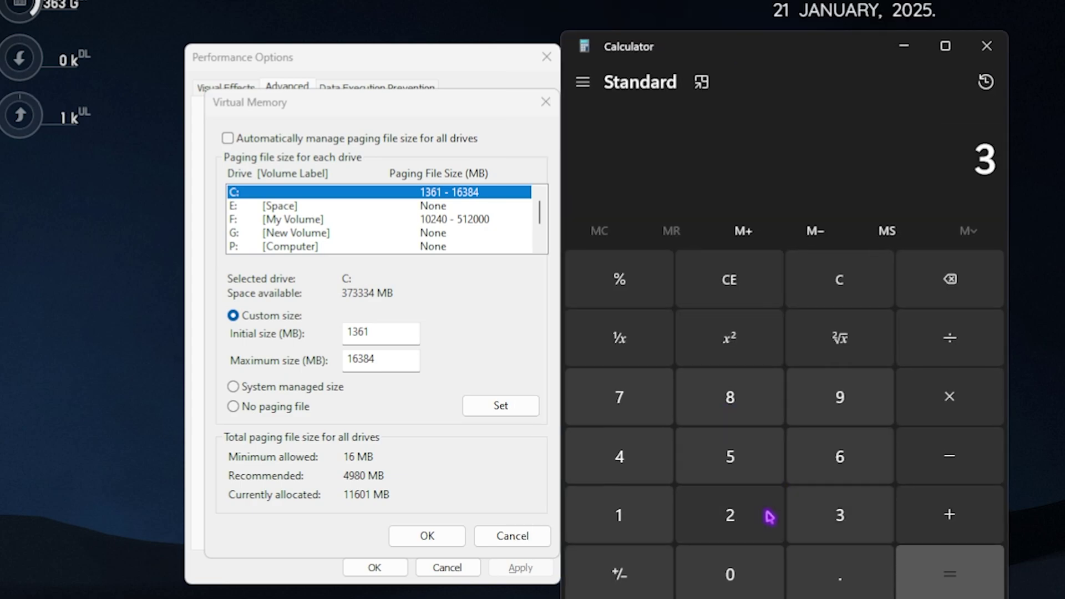
left_click(770, 505)
left_click(949, 405)
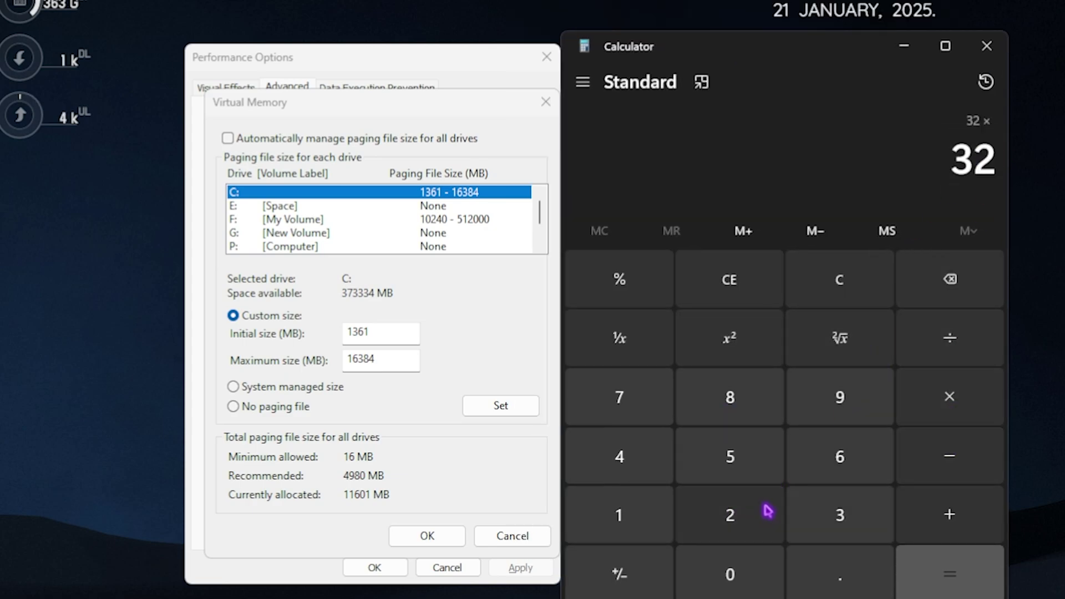
left_click(618, 514)
left_click(715, 573)
left_click(765, 519)
type("4")
left_click(946, 574)
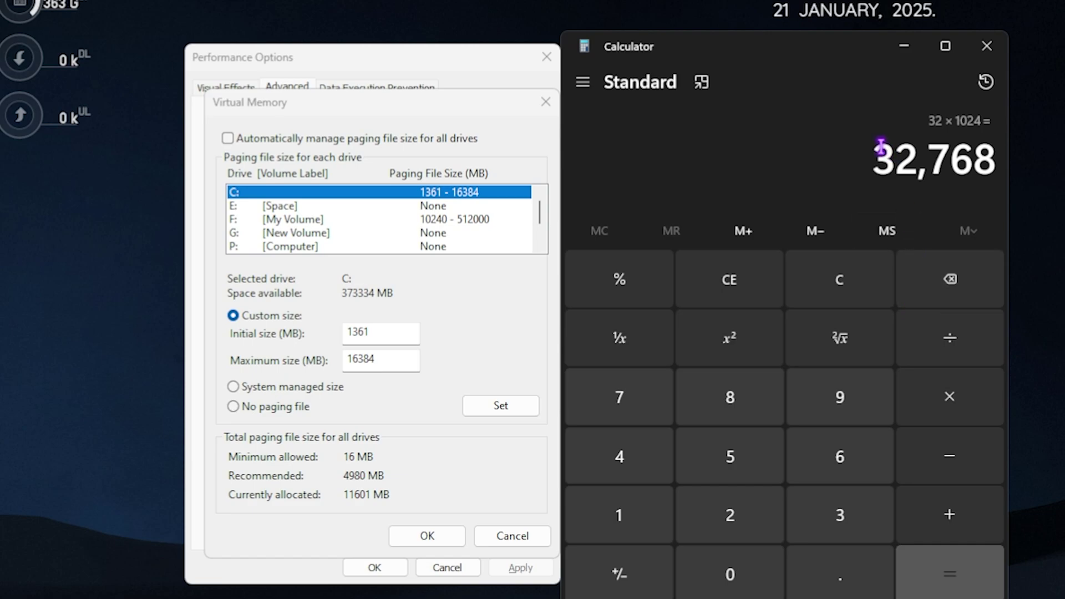
Divide the calculated RAM size in megabytes by 2.
left_click(943, 331)
type("2")
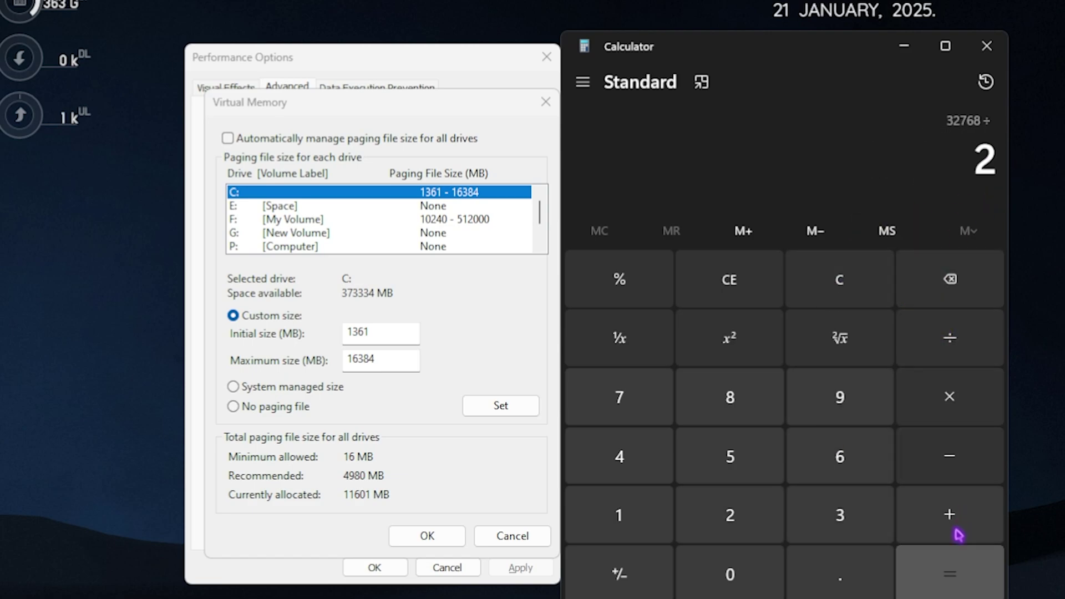
left_click(949, 565)
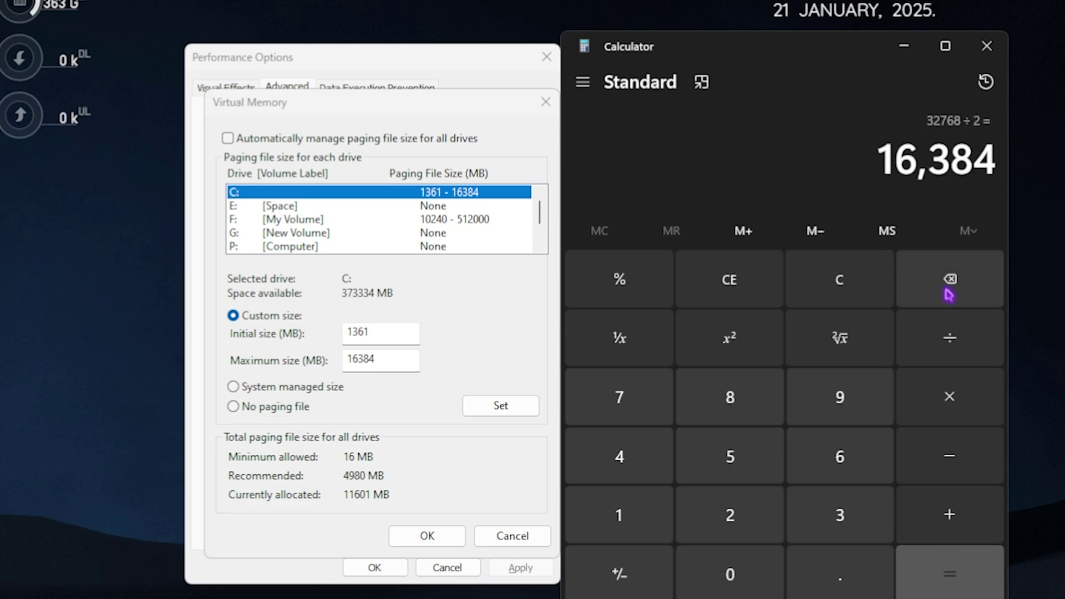
Close Calculator, set drive C:'s custom paging file to 1361 MB initial and 16384 MB maximum, and confirm the open dialogs.
double_click(371, 359)
left_click(986, 46)
left_click(499, 415)
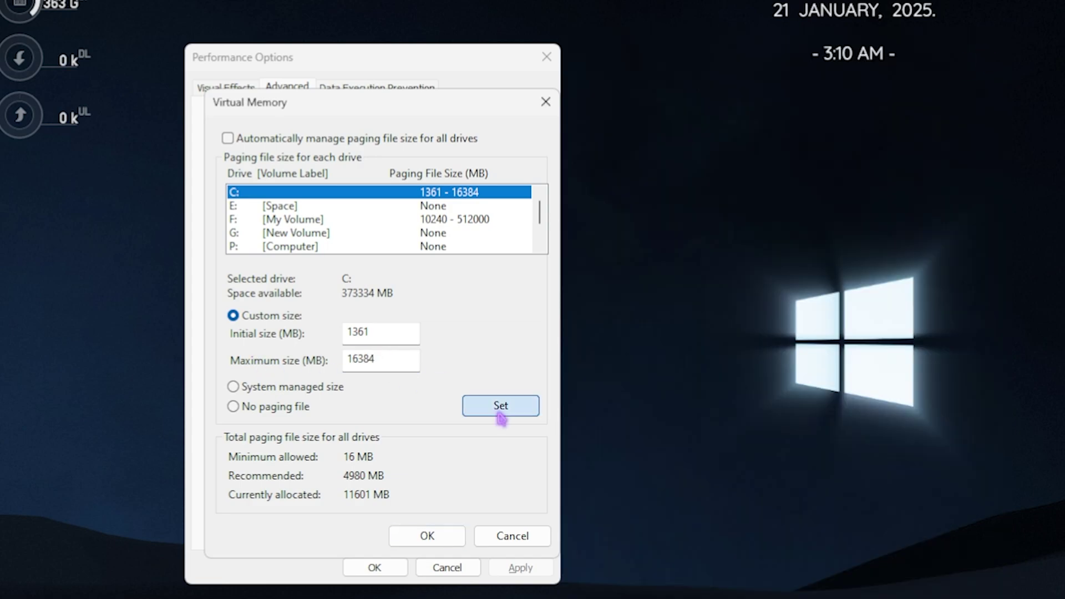
left_click(447, 540)
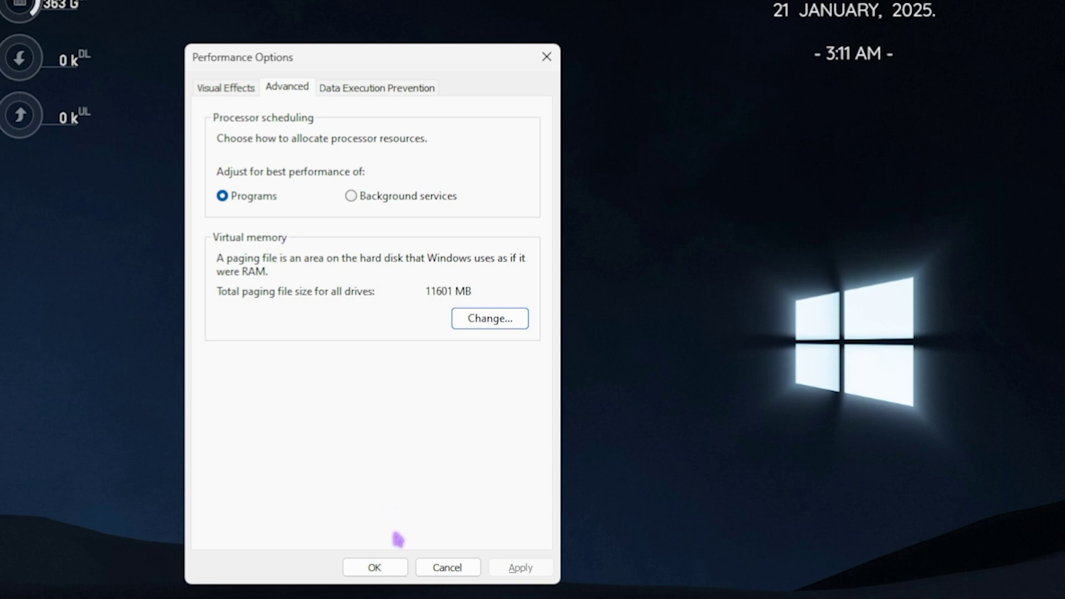
left_click(374, 567)
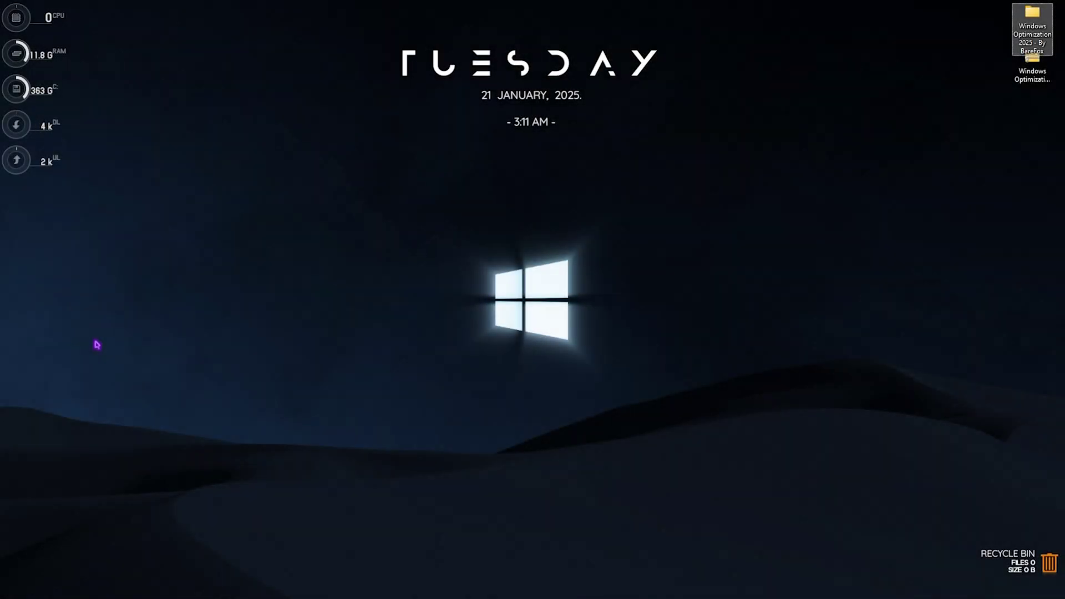
Find the Windows mouse settings and open the additional mouse settings.
key("super")
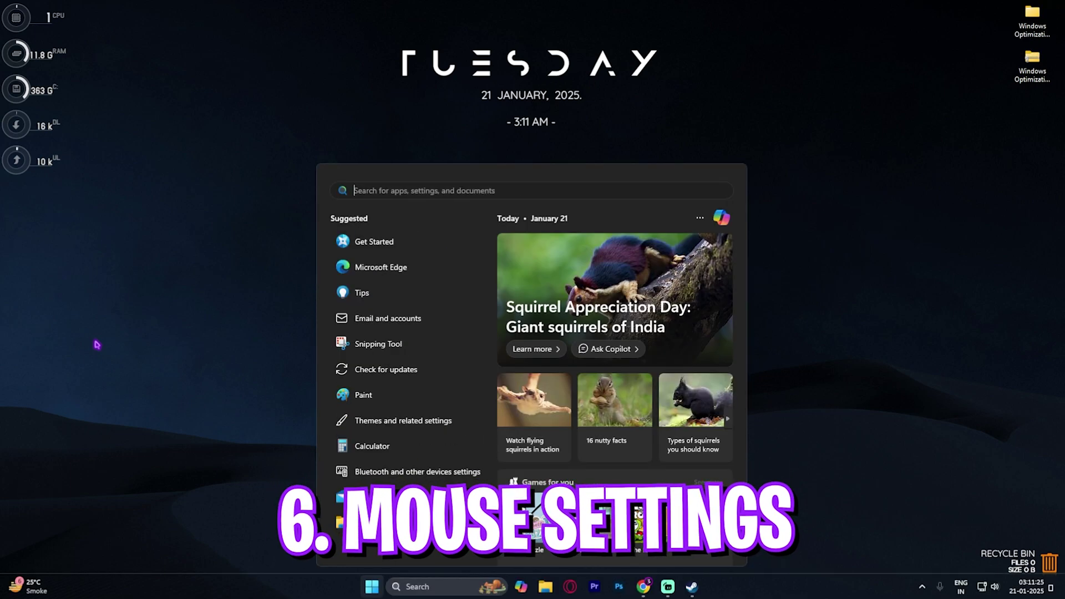
type("mouse settings")
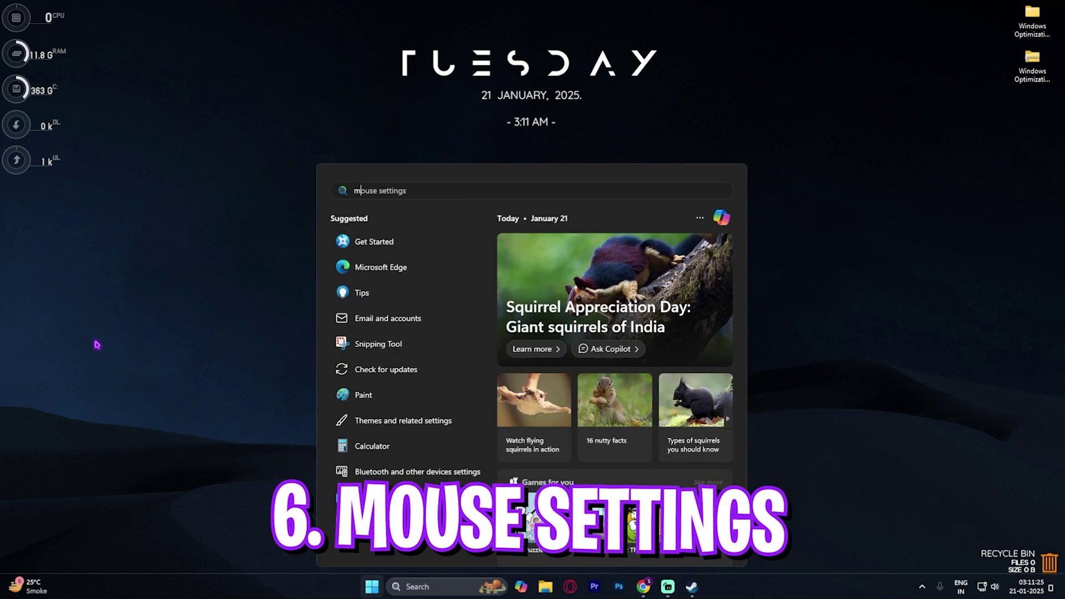
type("o")
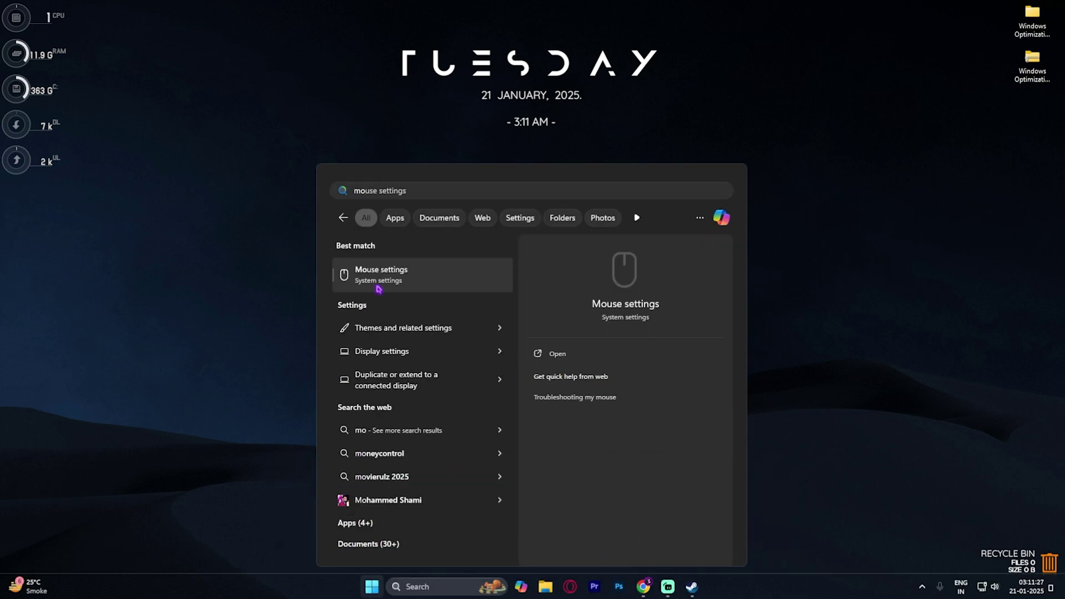
left_click(353, 277)
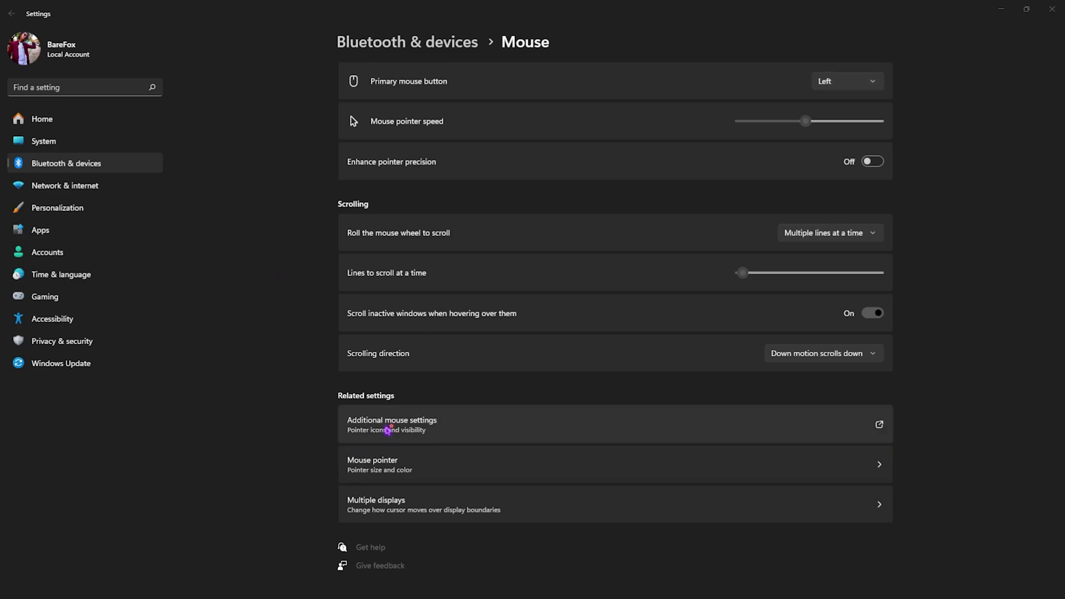
left_click(387, 430)
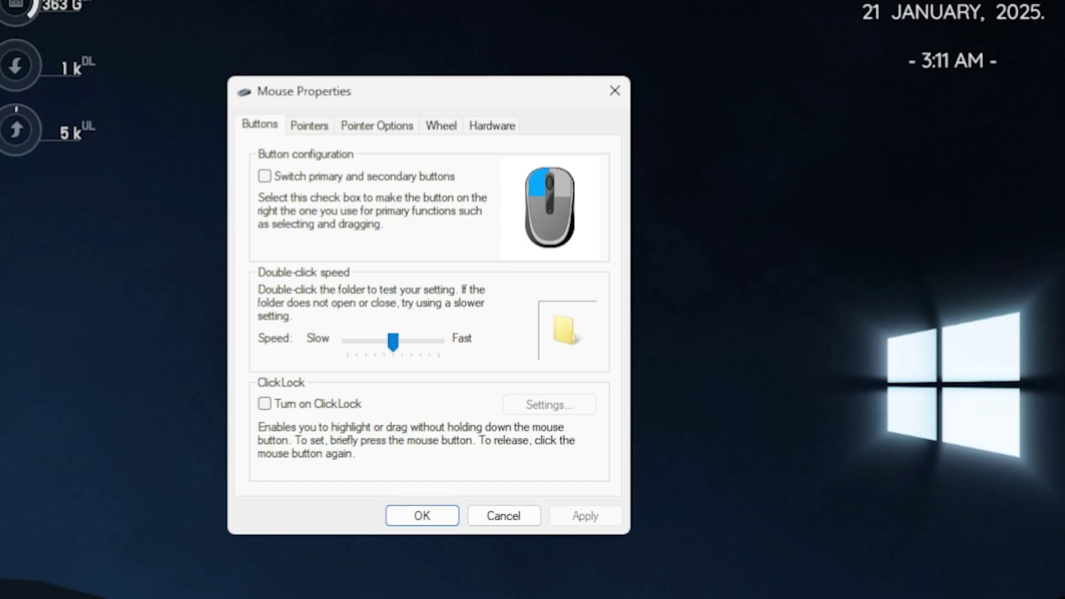
Turn off Enhance pointer precision in the mouse's pointer options, apply the setting and close the dialog.
left_click(388, 129)
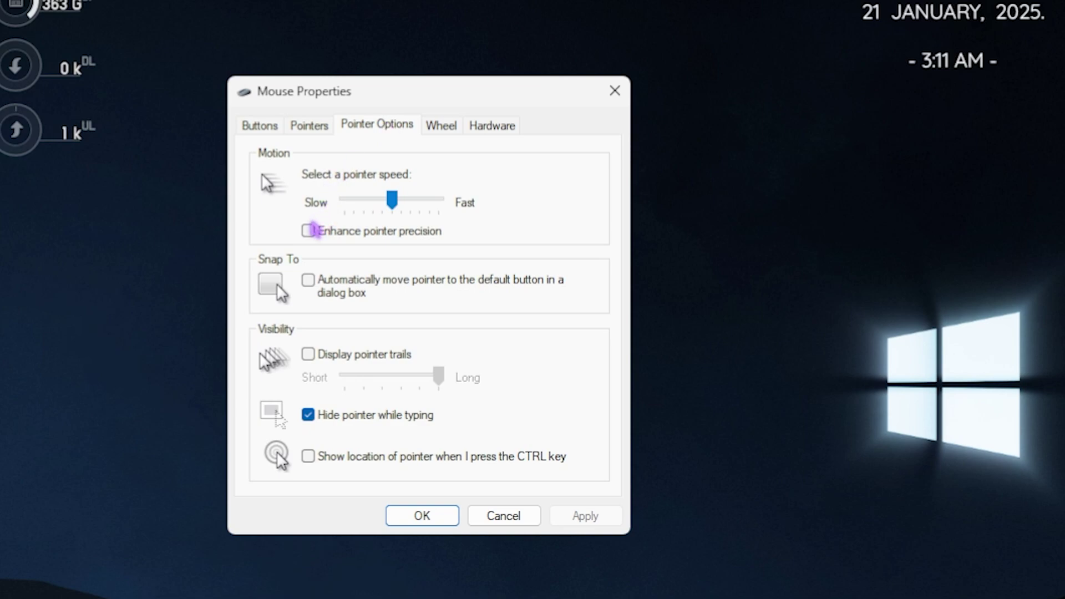
left_click(309, 232)
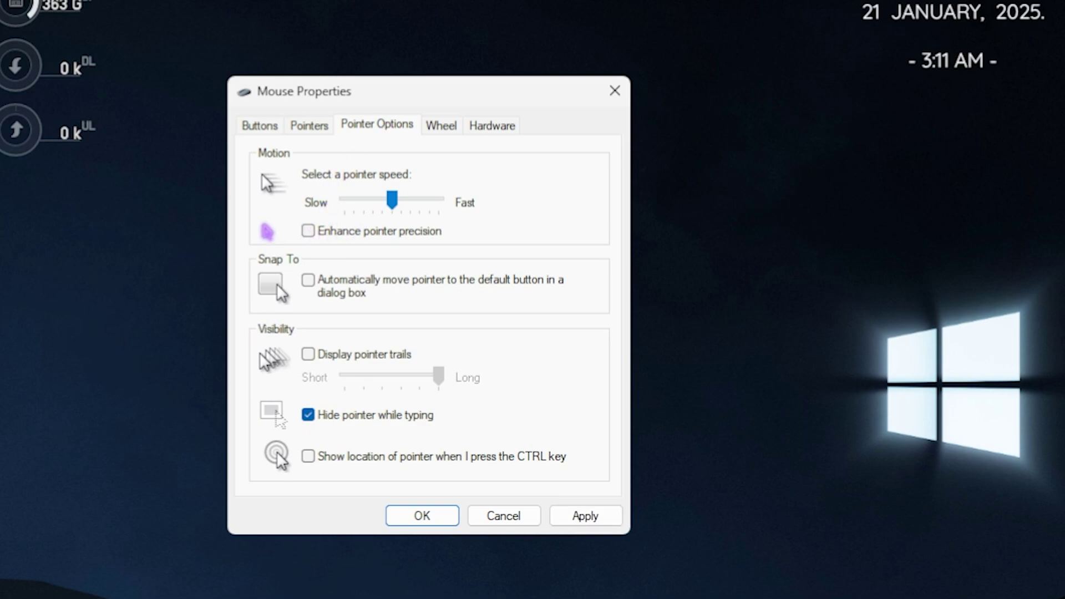
left_click(309, 231)
left_click(586, 515)
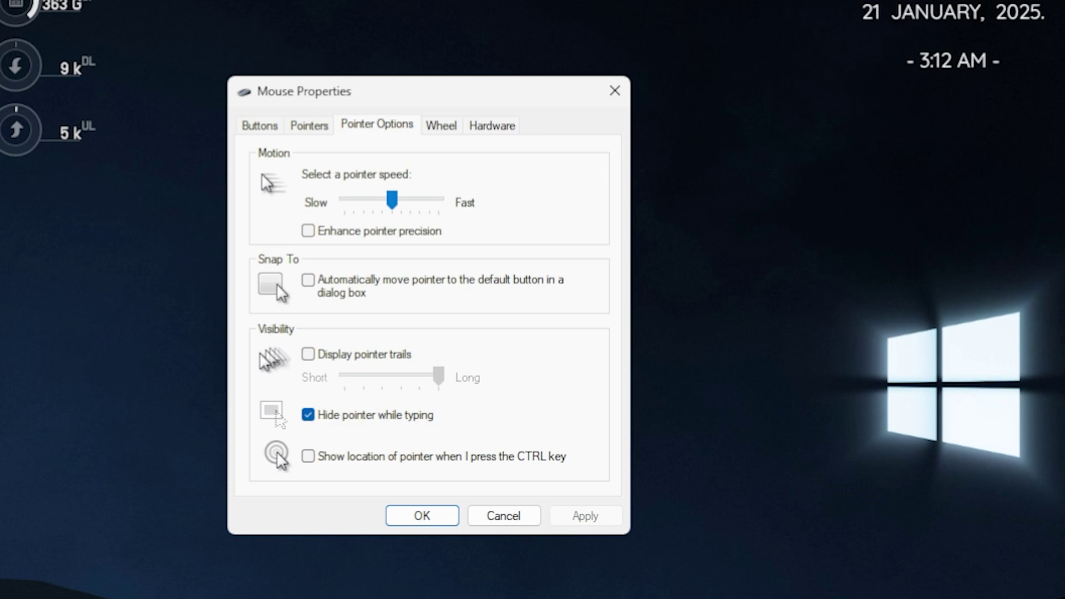
left_click(433, 519)
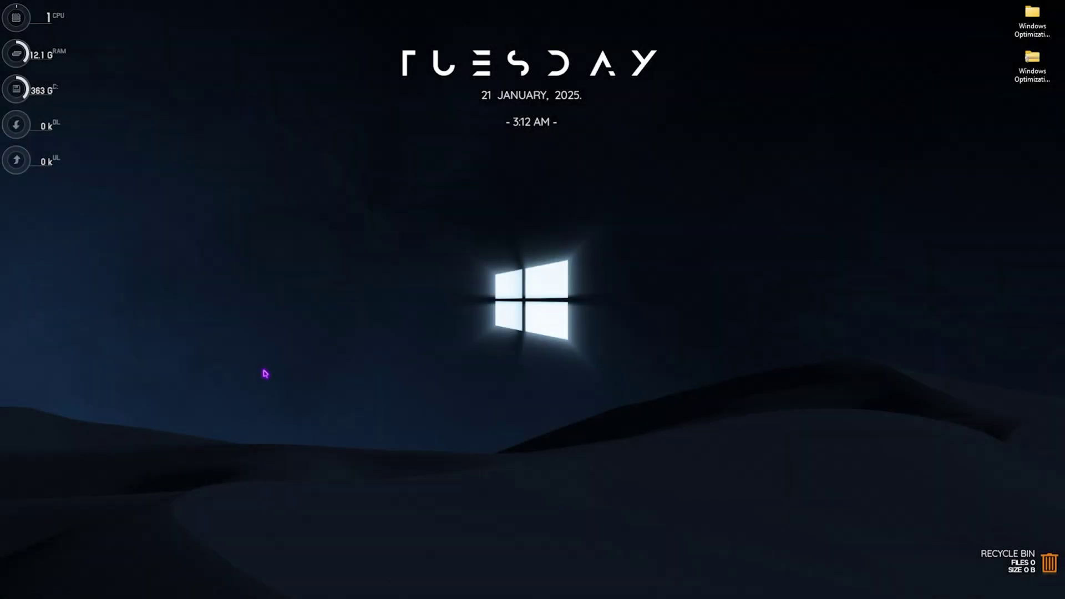
Open the Ethernet connection's properties through the Network and Sharing Center in Control Panel.
key("super")
type("control panel")
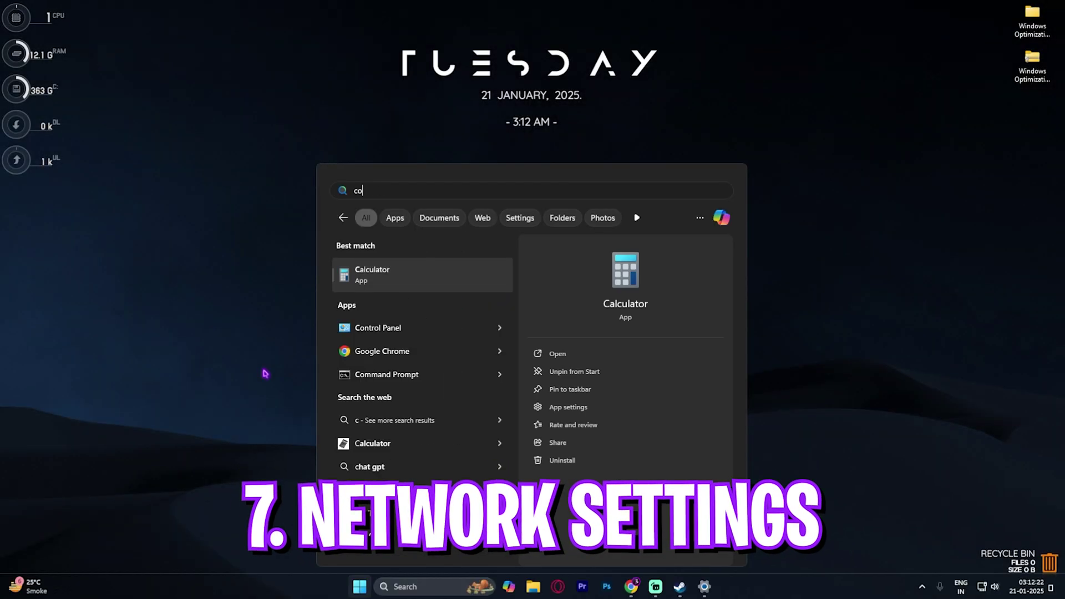
key("Return")
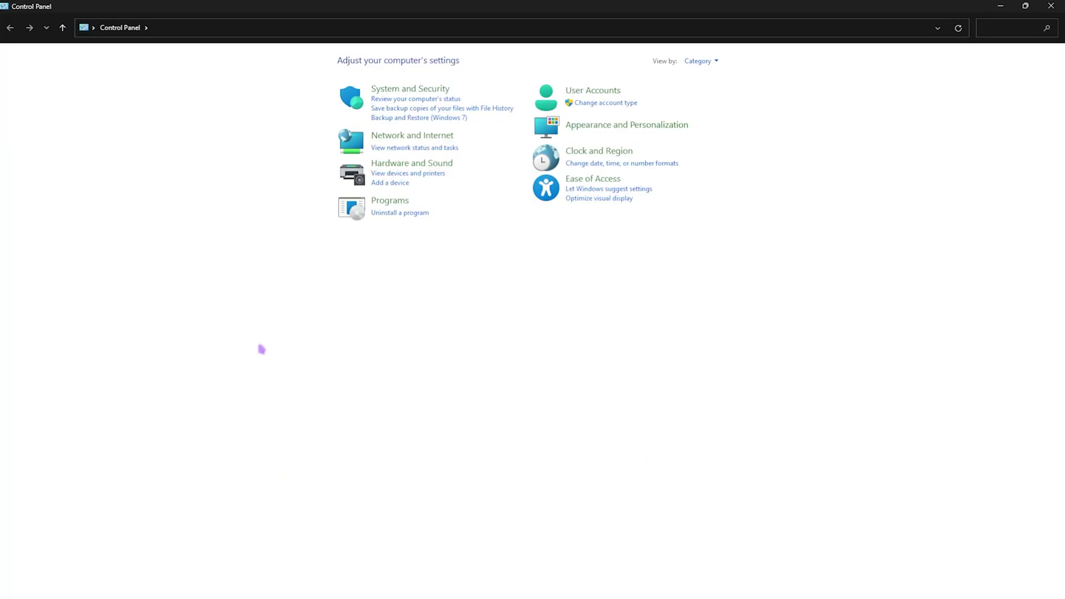
left_click(427, 141)
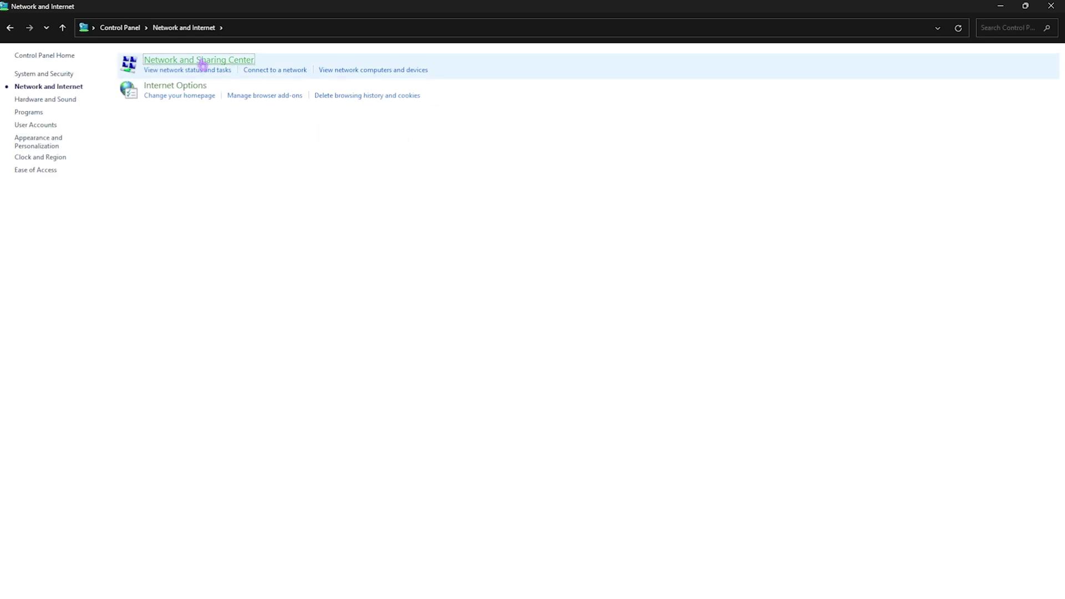
left_click(205, 62)
left_click(361, 99)
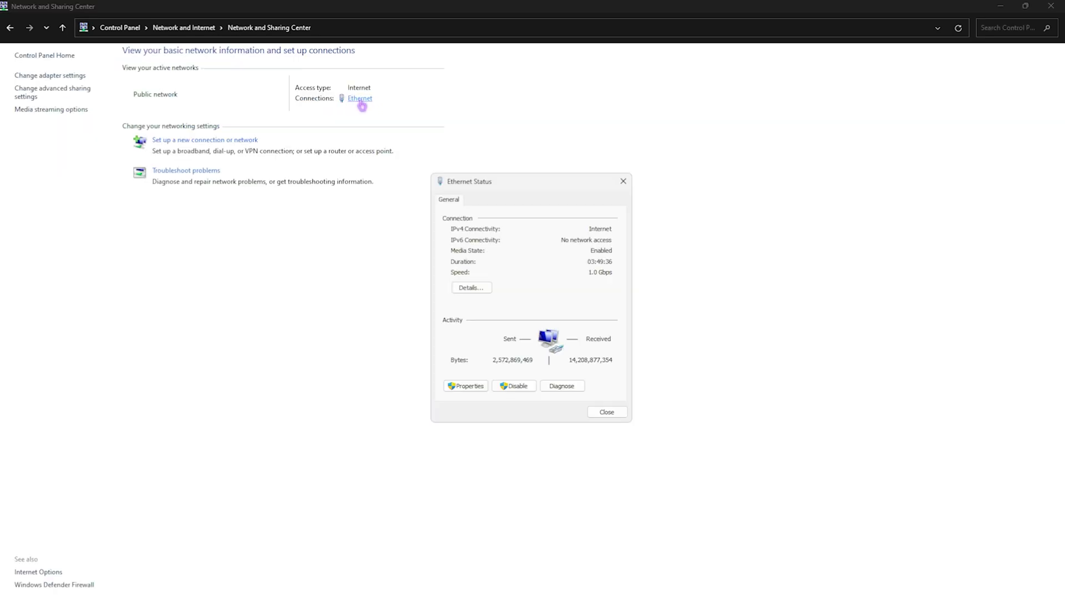
left_click(464, 391)
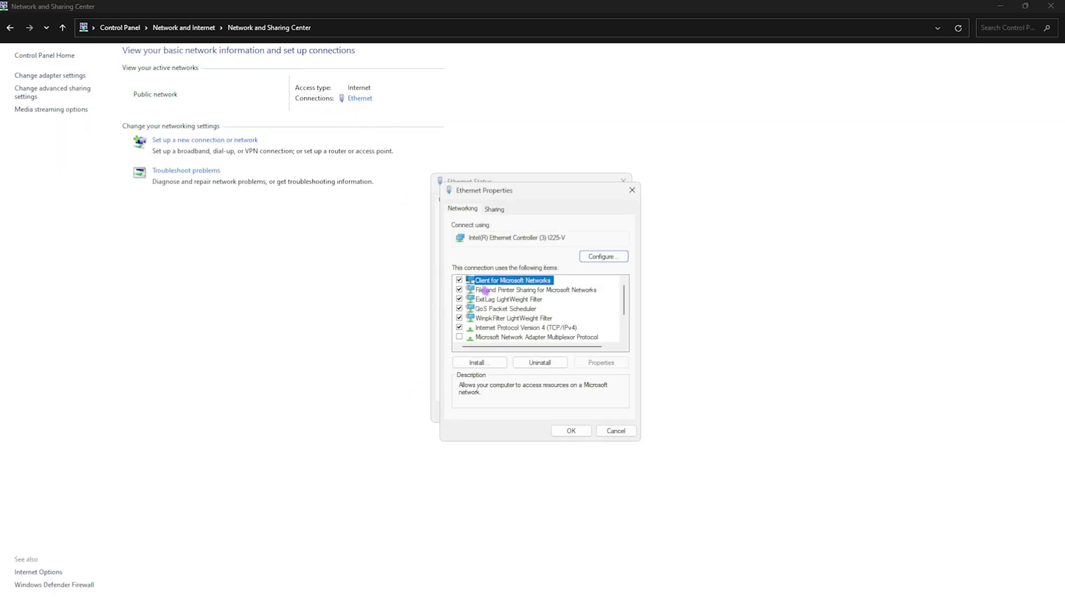
Disable Microsoft LLDP Protocol Driver, Internet Protocol Version 6 and both Link-Layer Topology Discovery items for the Ethernet connection, and confirm.
scroll(480, 325, "down", 2)
left_click(459, 309)
left_click(459, 318)
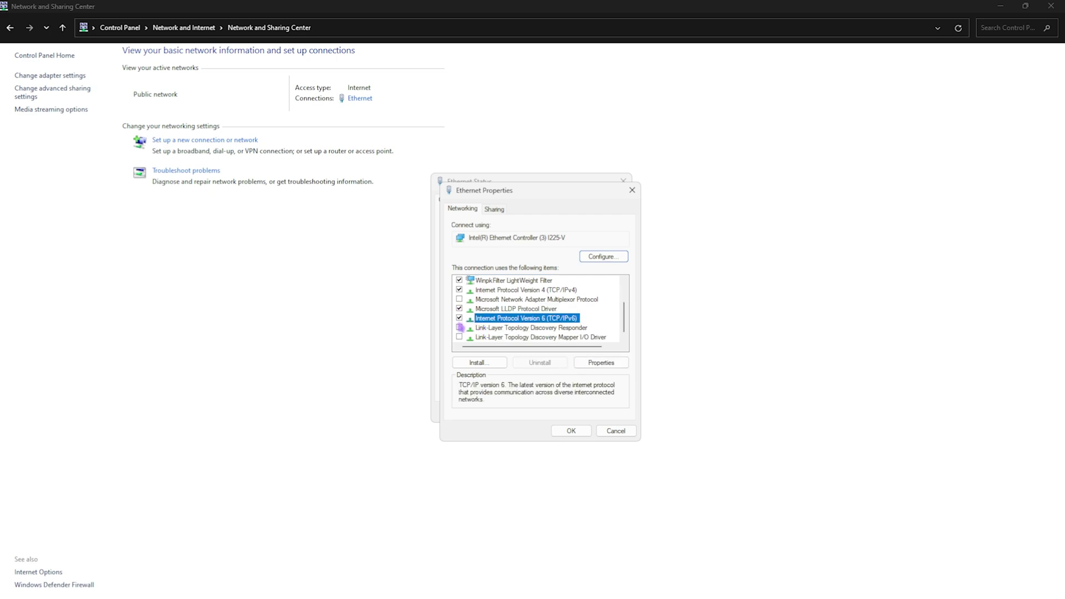
left_click(459, 328)
left_click(460, 337)
left_click(459, 337)
left_click(459, 327)
left_click(459, 318)
left_click(460, 309)
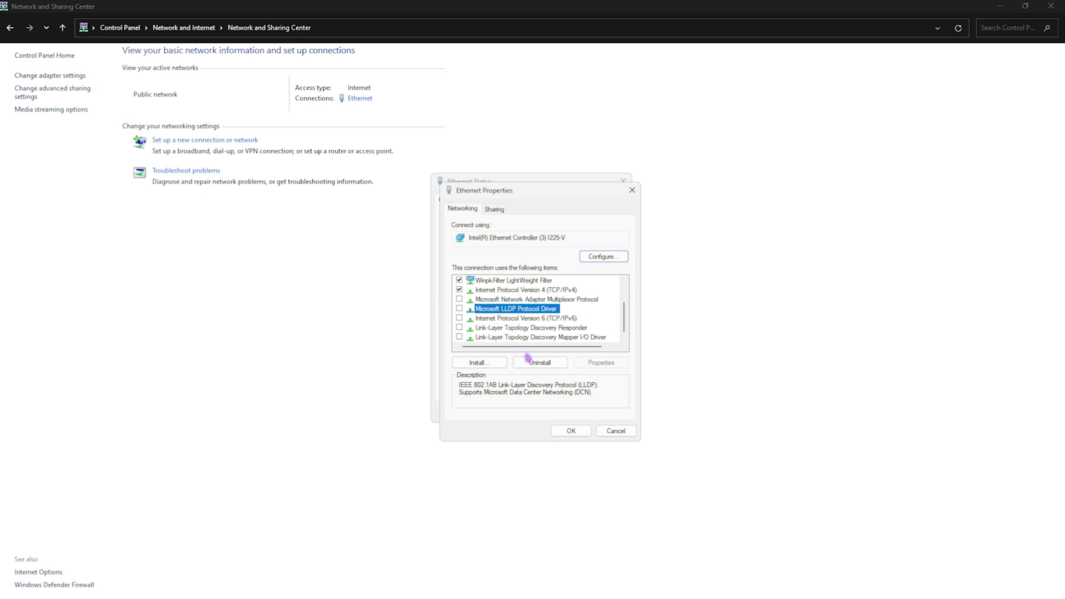
left_click(570, 430)
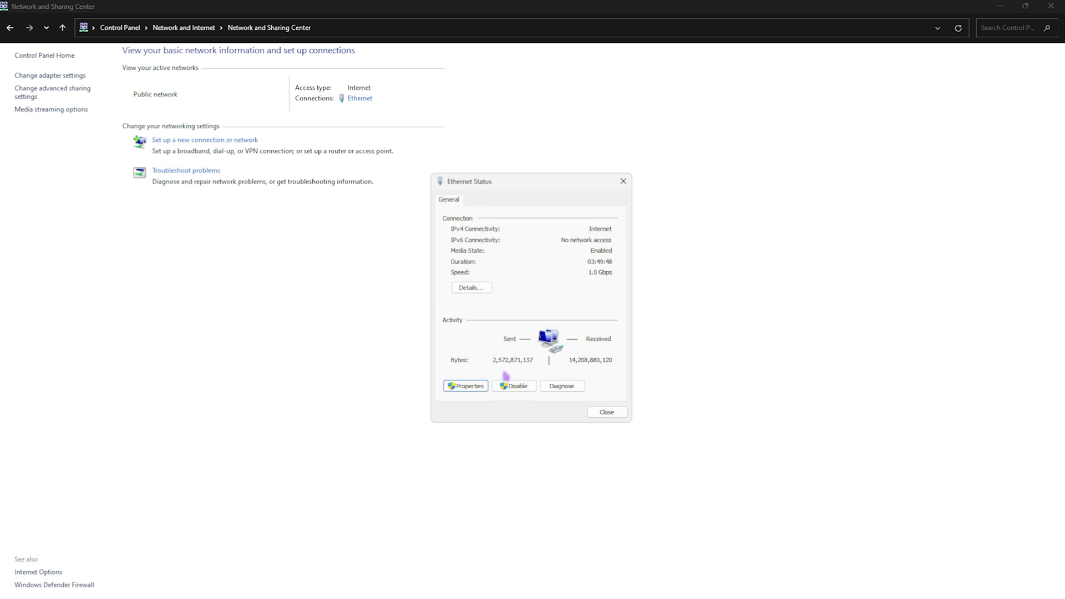
Reopen the Ethernet properties, open the network adapter's configuration and check its power management options.
left_click(469, 385)
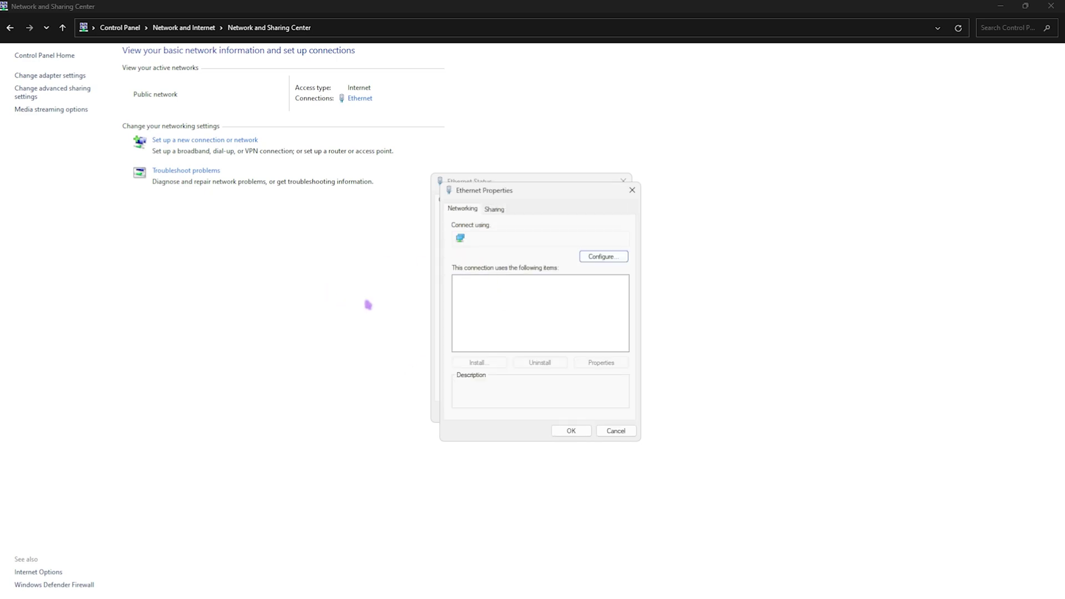
left_click(602, 256)
left_click_drag(181, 28, 366, 175)
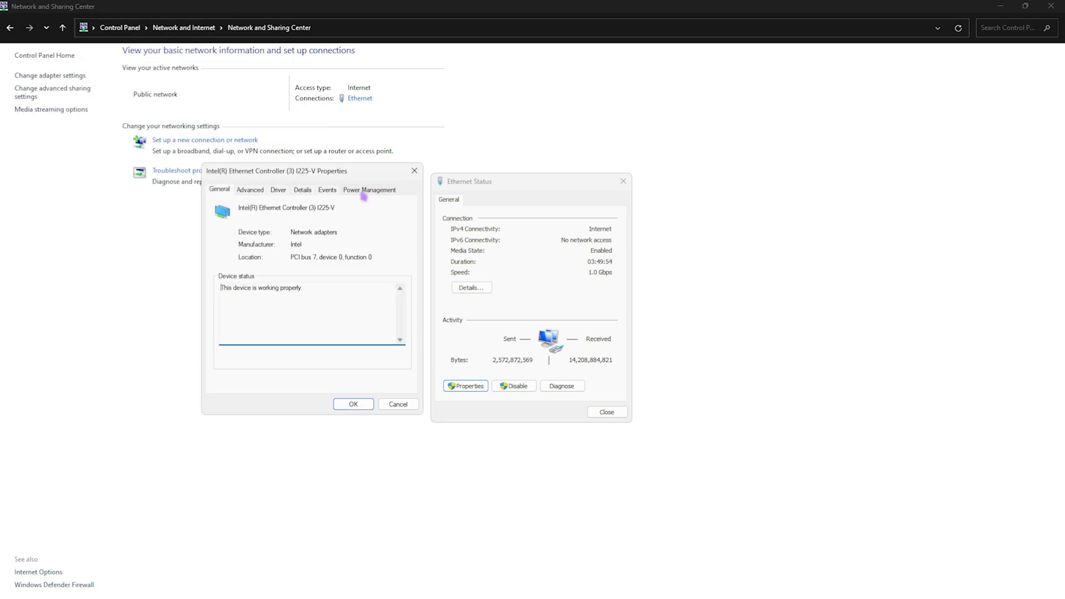
left_click(369, 189)
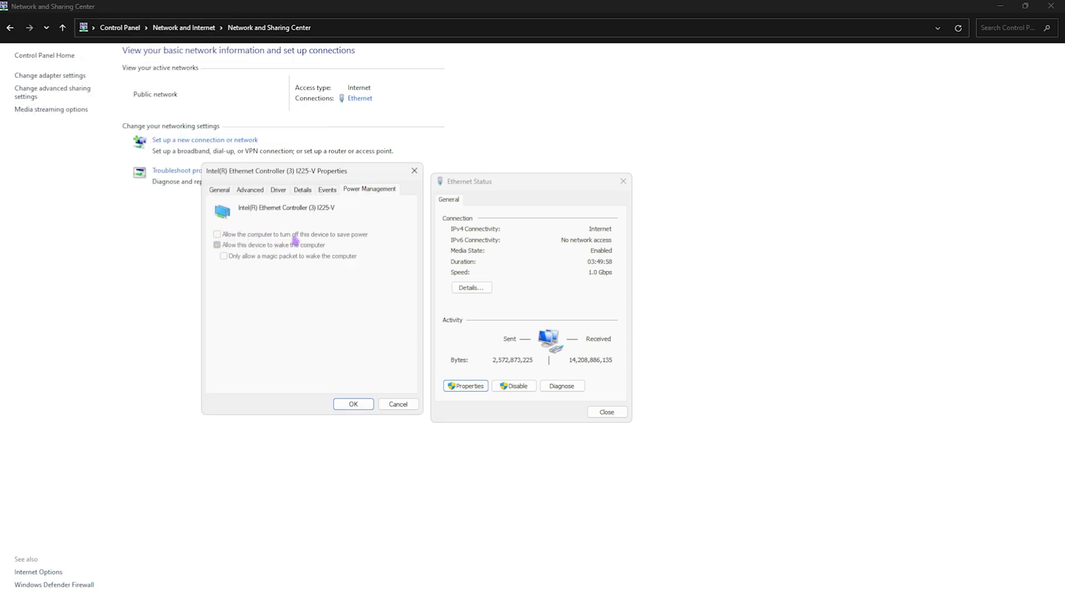
Review the network adapter's advanced properties, confirm its dialog and close the Ethernet status.
left_click(250, 189)
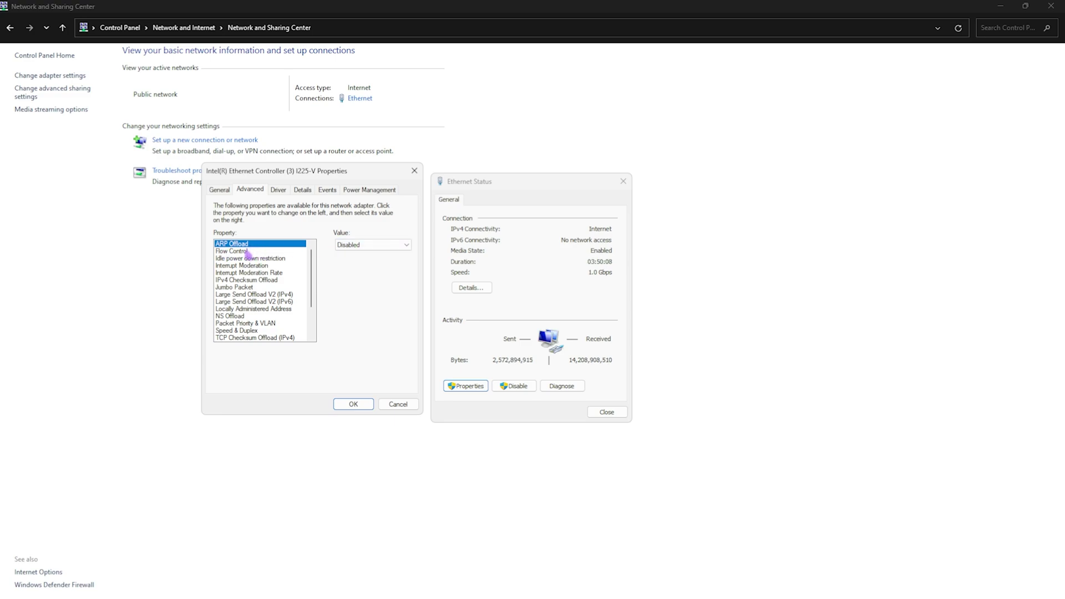
scroll(261, 277, "down", 2)
left_click(266, 337)
left_click(351, 401)
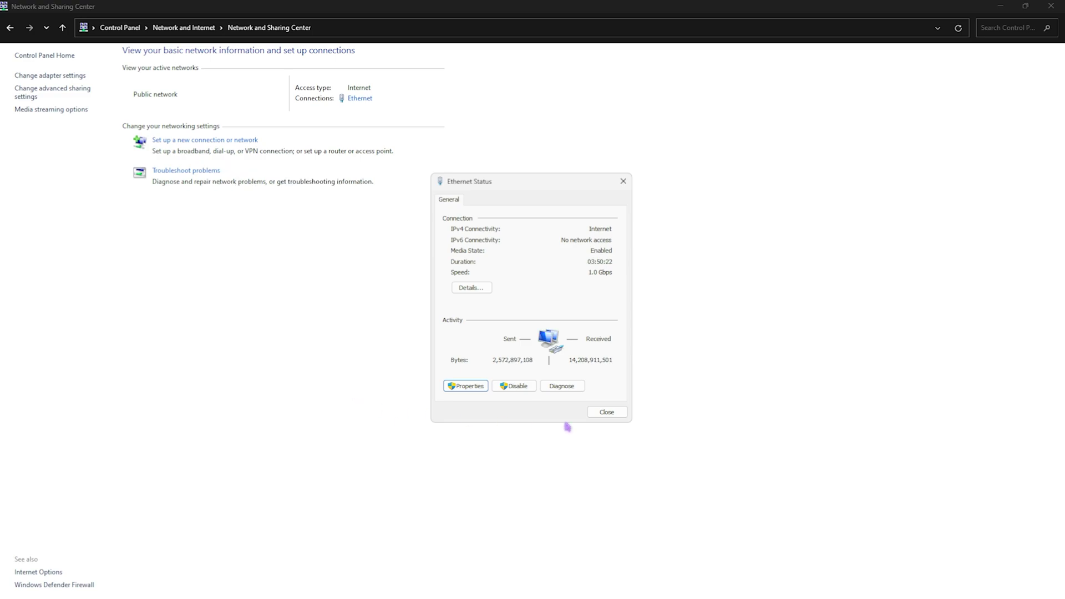
left_click(606, 413)
Search Control Panel for Power, open Power Options and show the additional power plans.
left_click(120, 27)
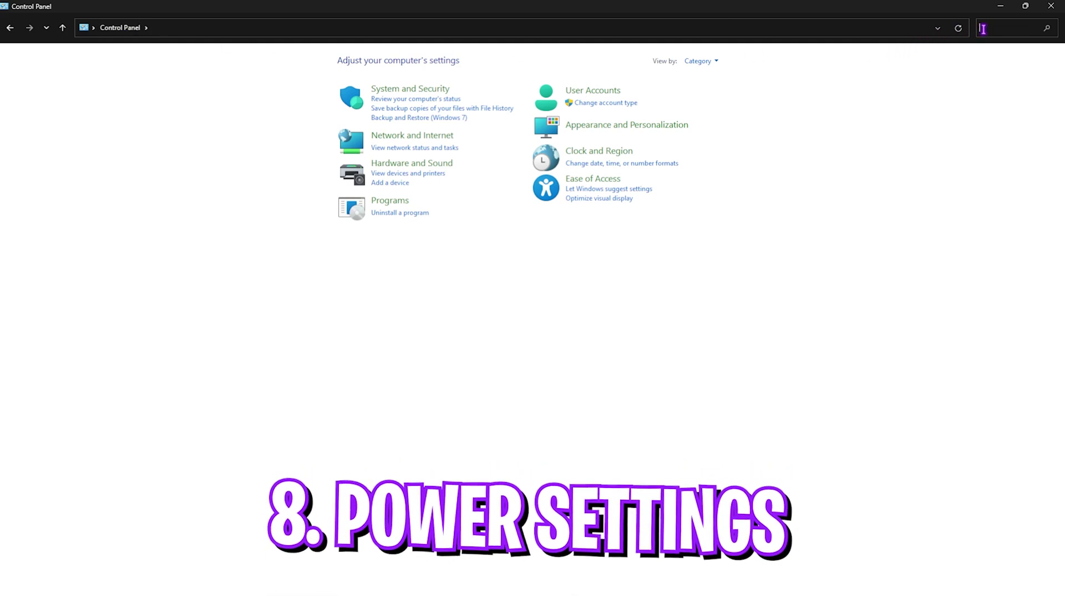
type("Power")
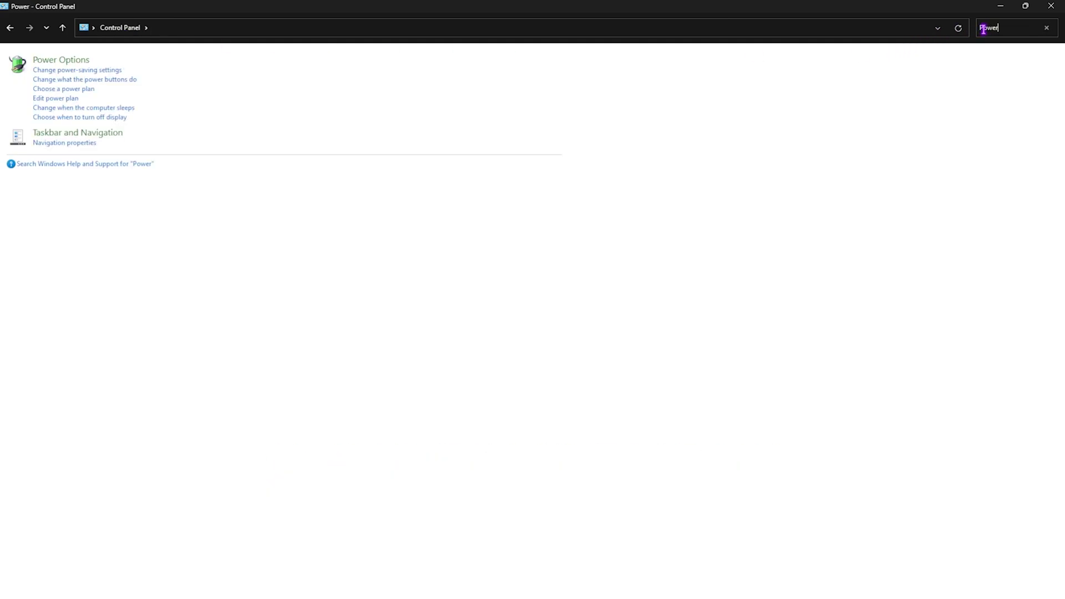
left_click(52, 60)
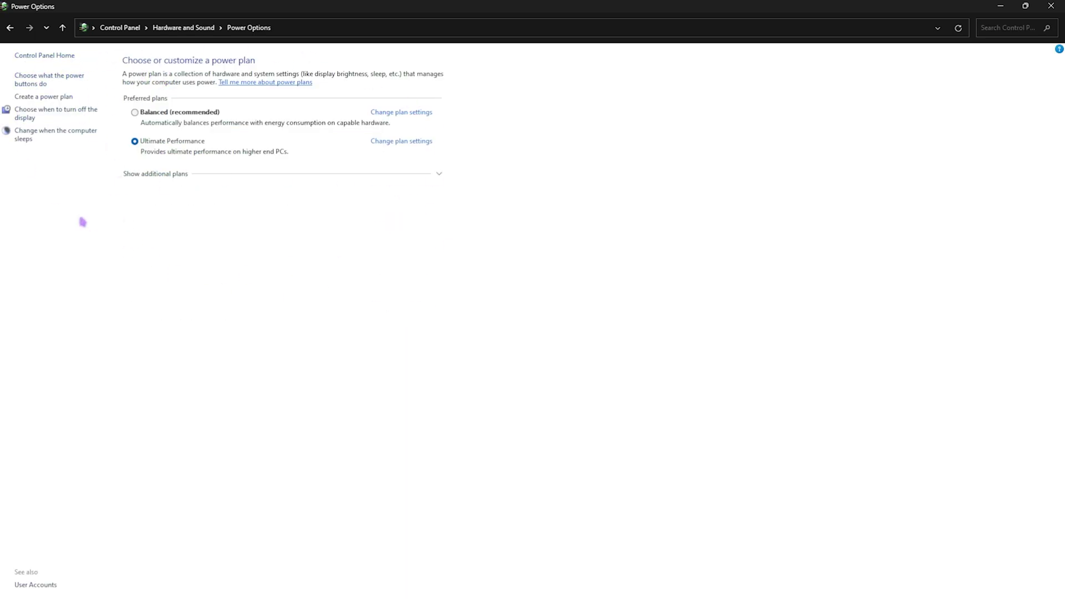
left_click(158, 175)
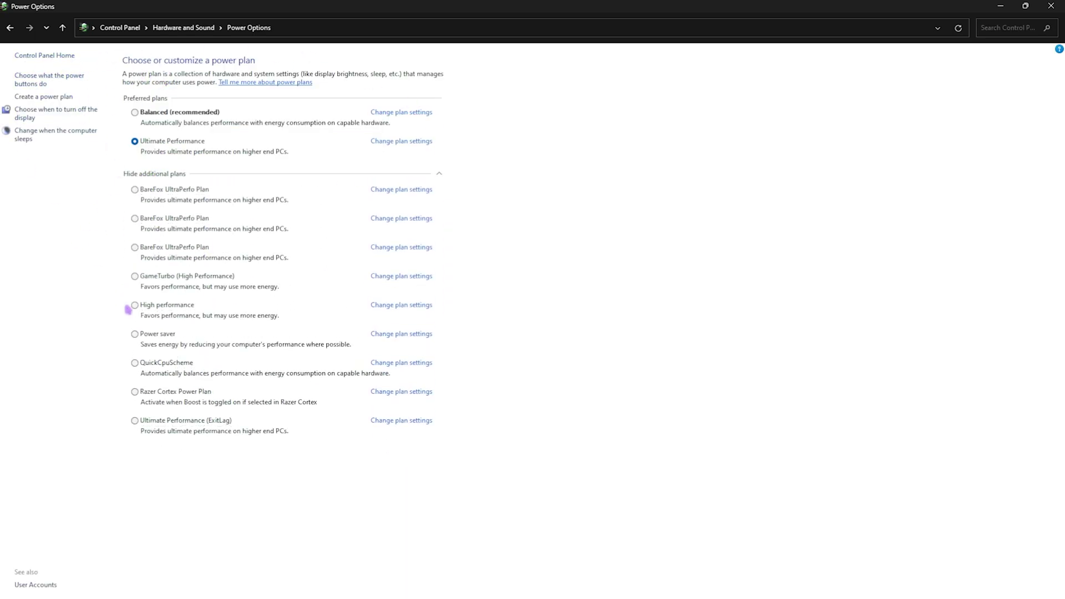
Activate the High performance power plan and open its advanced power settings.
left_click(170, 310)
left_click(395, 309)
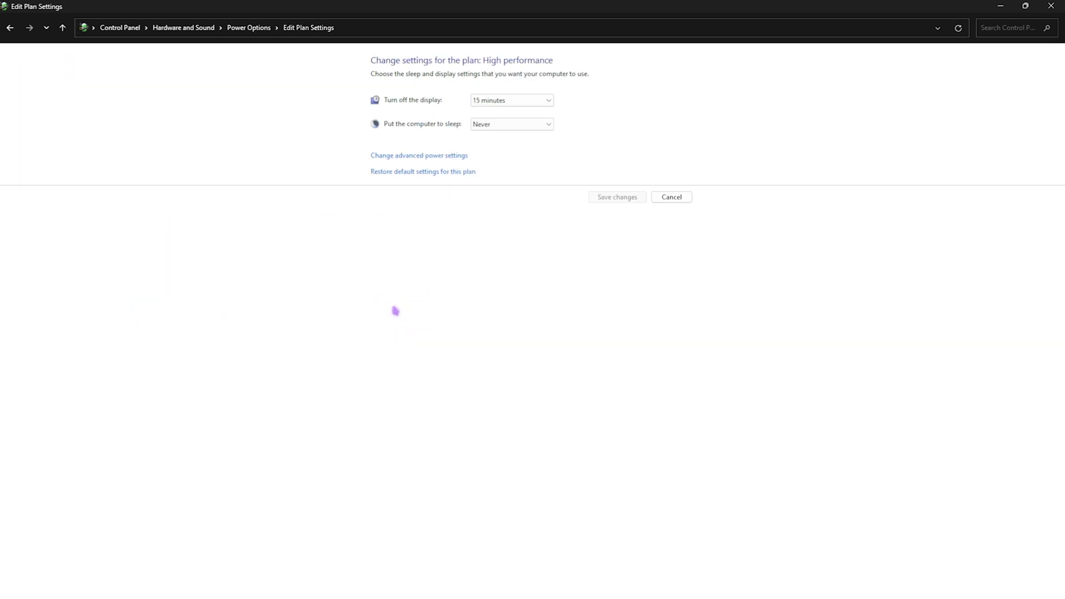
left_click(409, 161)
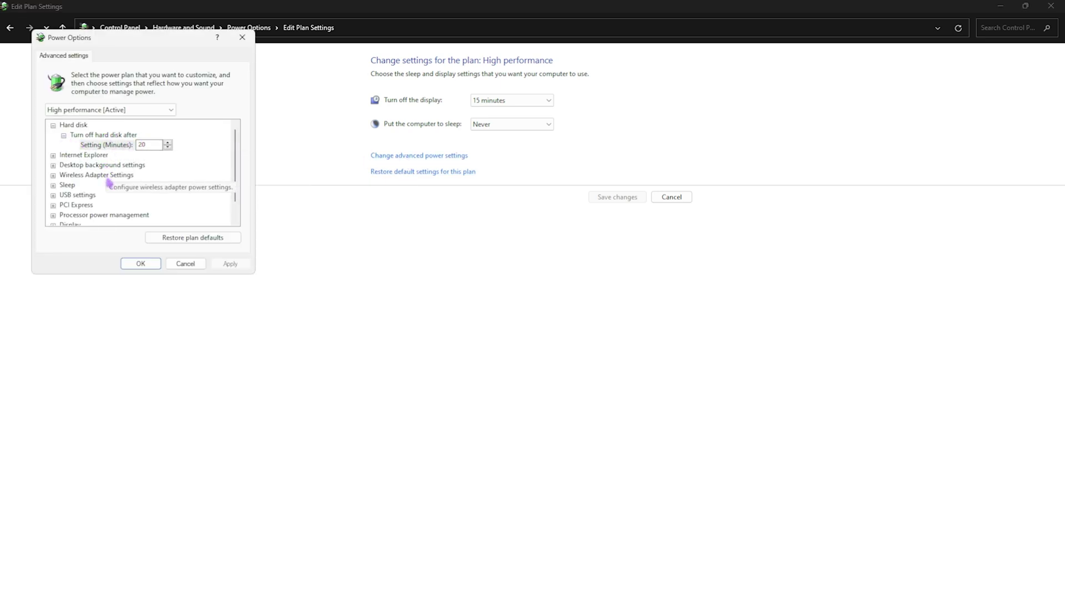
Check the minimum and maximum processor states under Processor power management, confirm the dialog and close Control Panel.
scroll(109, 183, "down", 1)
left_click(83, 195)
left_click(53, 195)
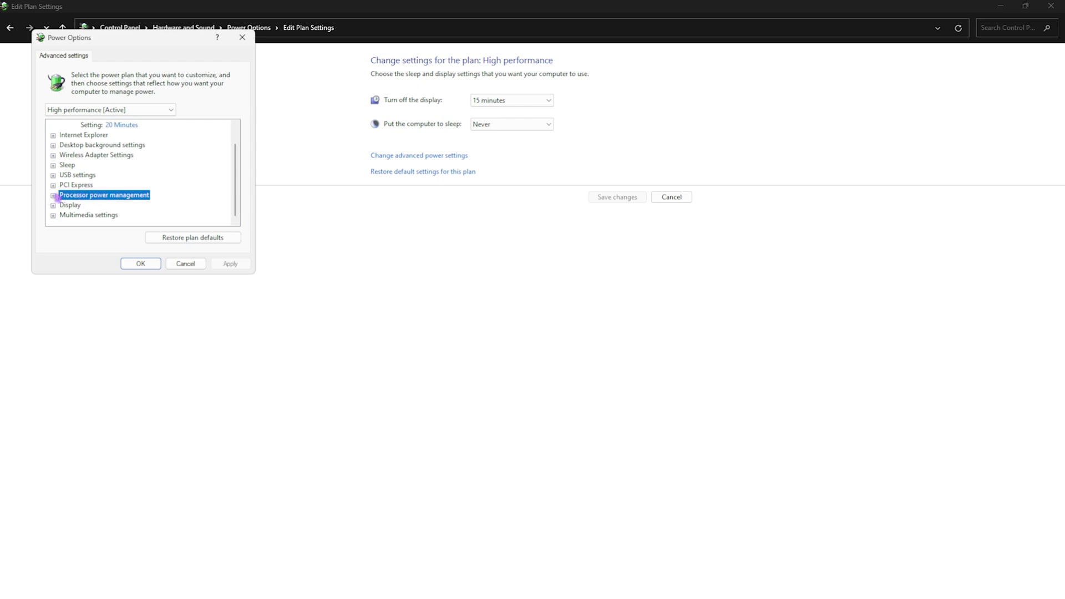
left_click(127, 206)
double_click(126, 206)
double_click(103, 185)
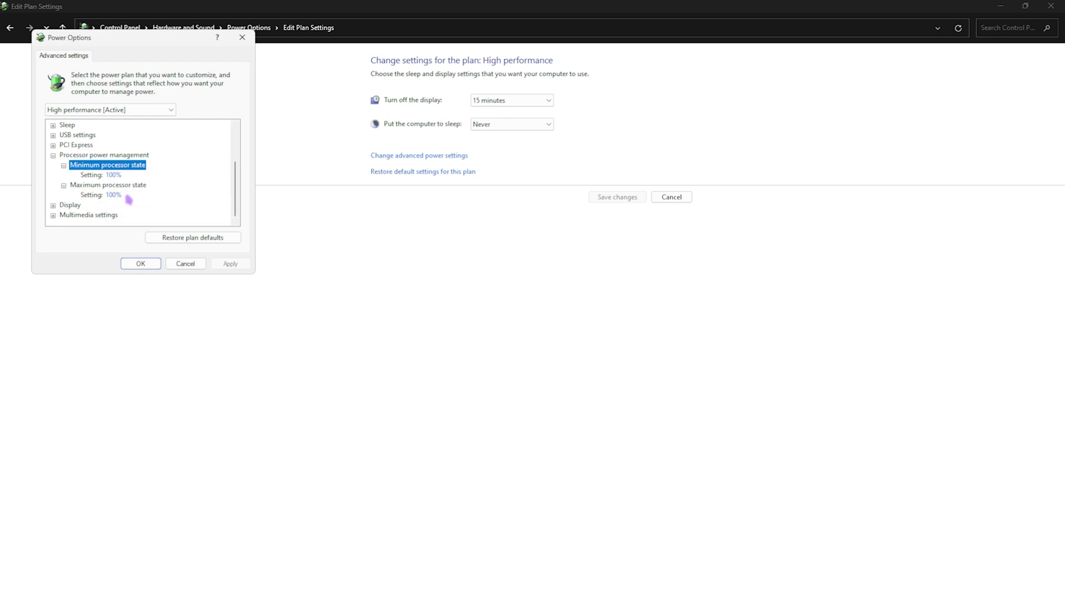
left_click(154, 259)
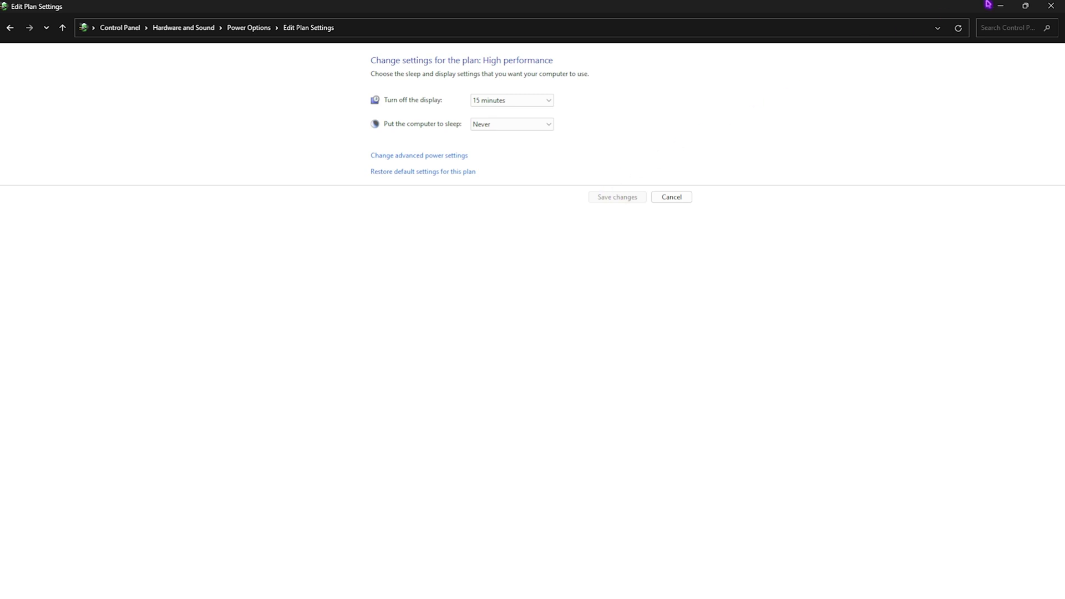
left_click(1051, 5)
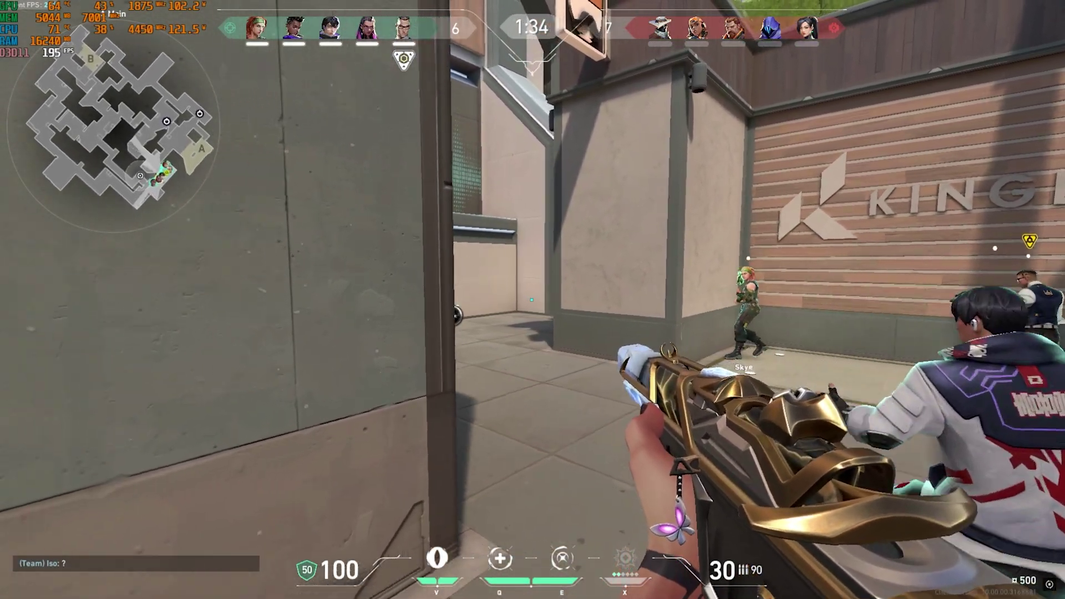
key("3")
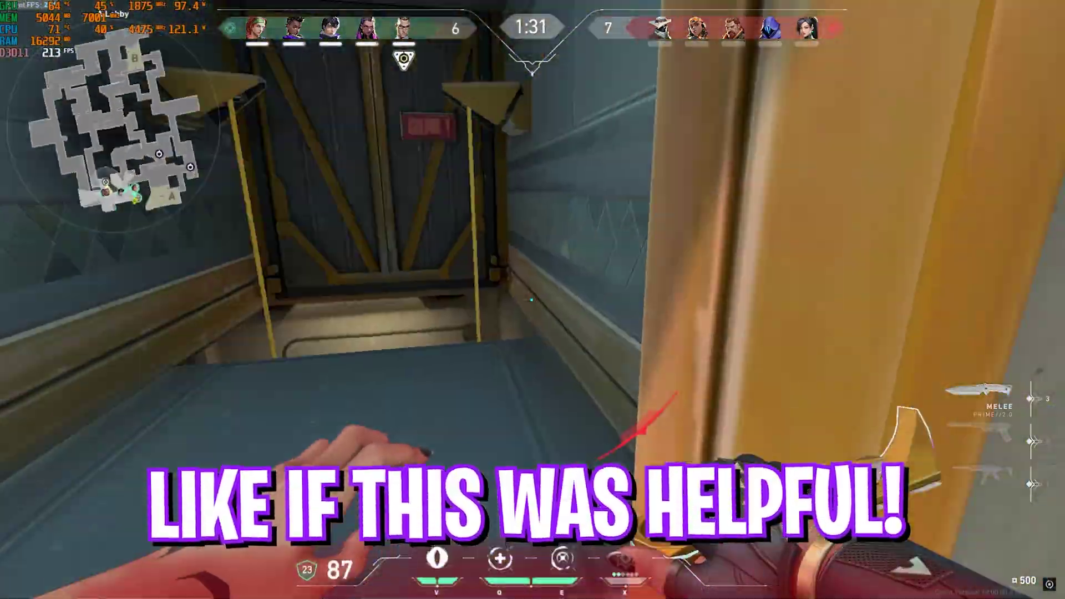
key("1")
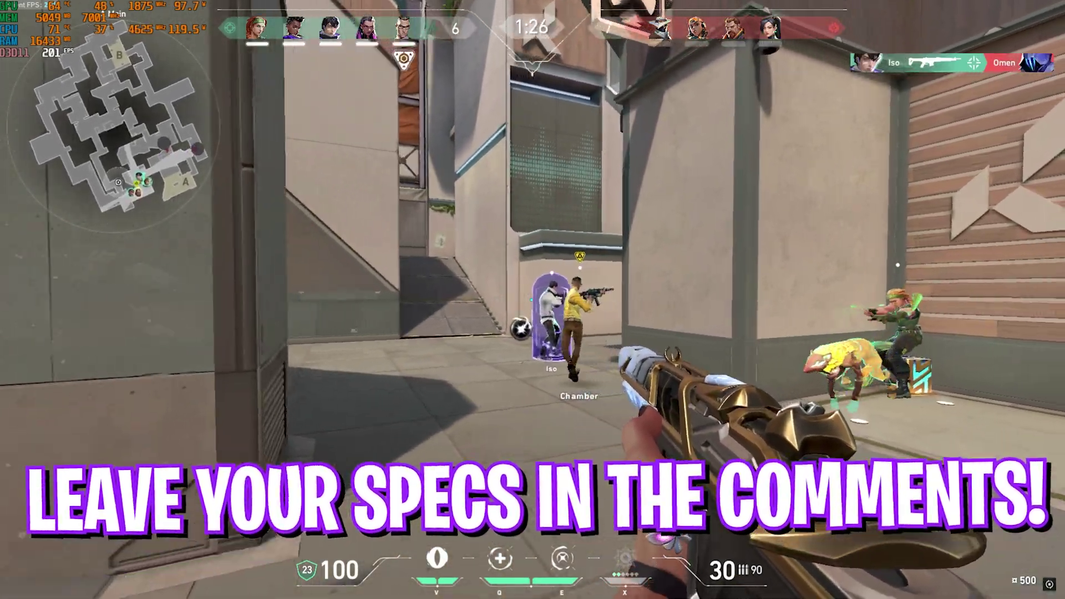
key("q")
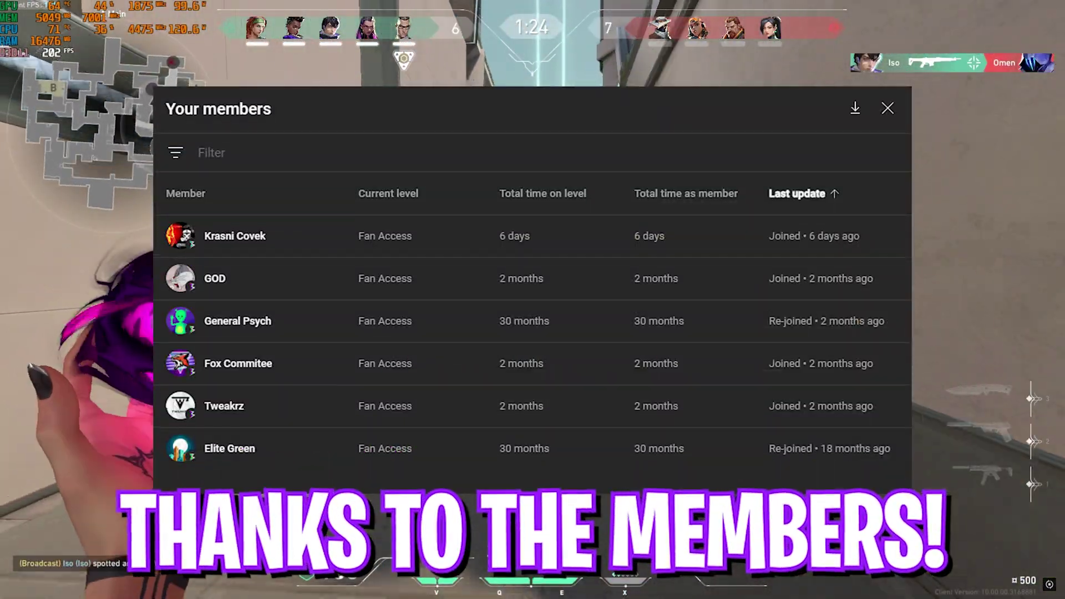